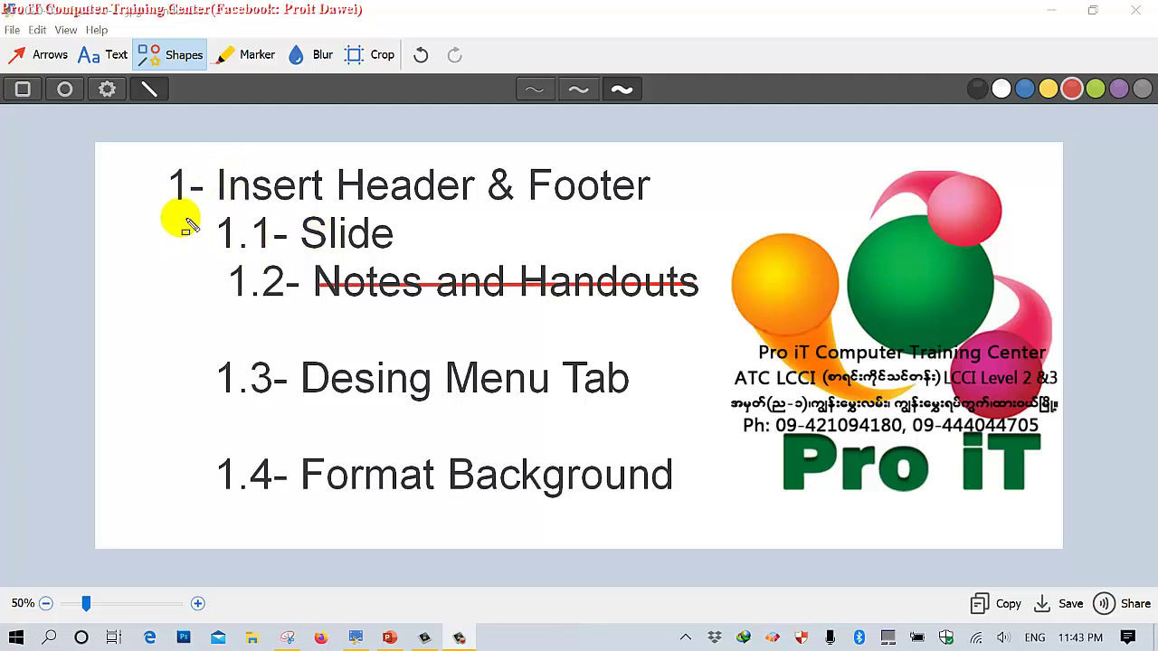
# Frame the 1.1- Slide, 1.3- Desing Menu Tab and 1.4- Format Background outline items with boxes.
pyautogui.moveTo(181, 217); pyautogui.dragTo(414, 253)
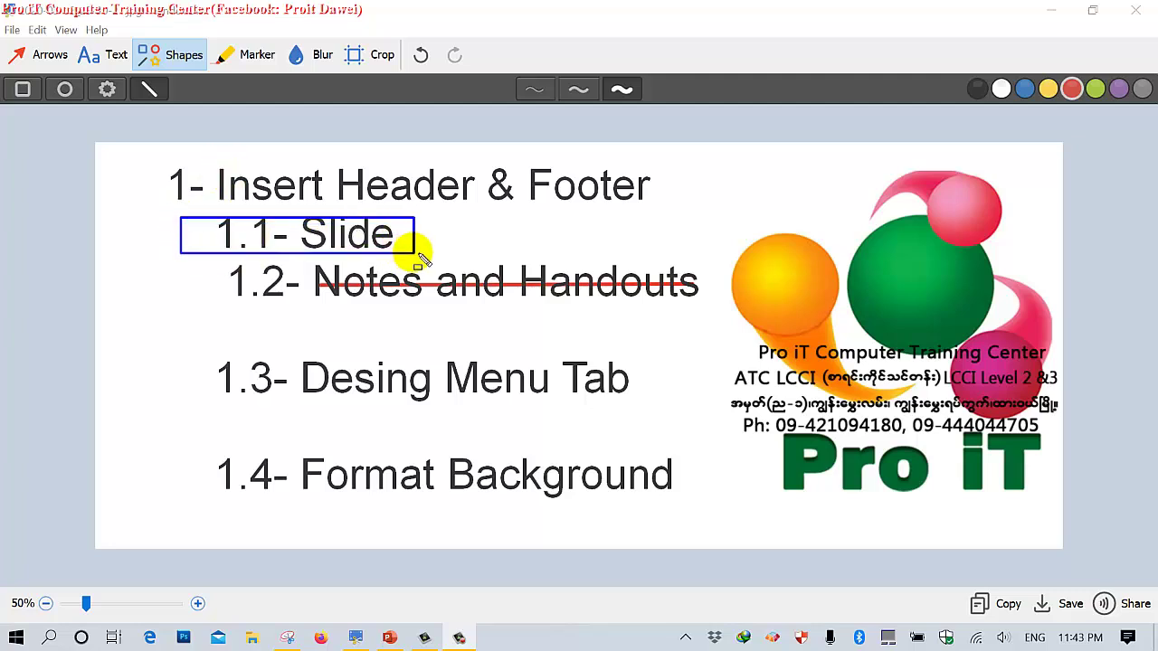
pyautogui.moveTo(197, 349)
pyautogui.mouseDown()
pyautogui.moveTo(484, 413)
pyautogui.moveTo(643, 404)
pyautogui.mouseUp()
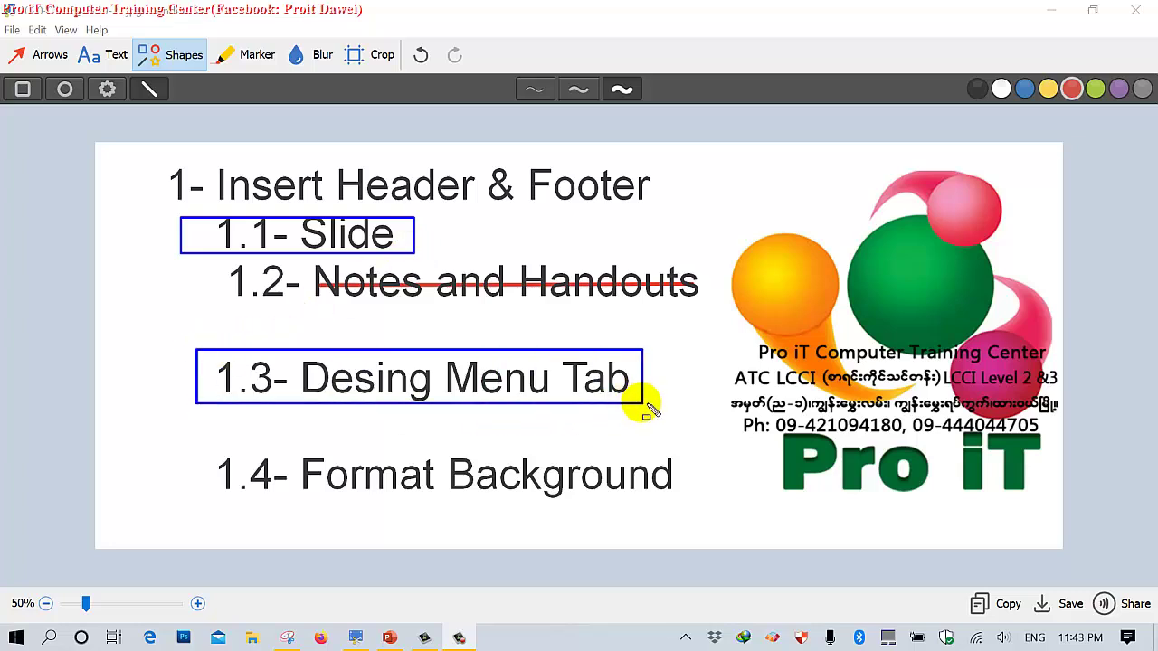
pyautogui.moveTo(186, 446); pyautogui.dragTo(683, 512)
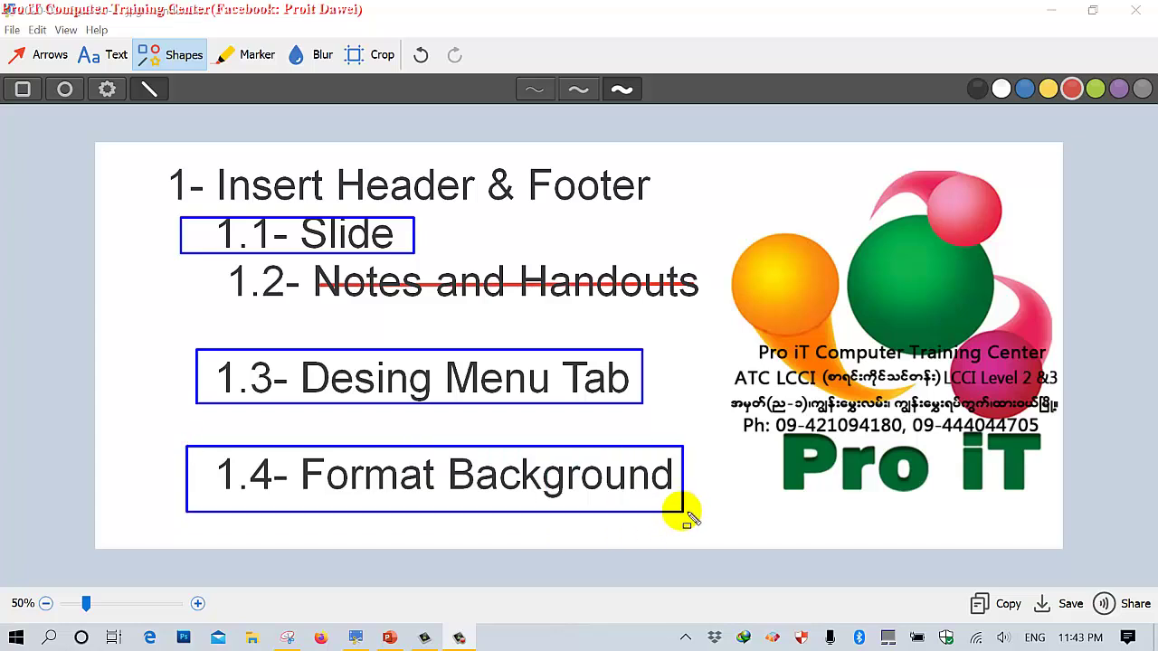
# Clear the boxes and draw a red arrow pointing at 1.1- Slide.
pyautogui.press('Escape')
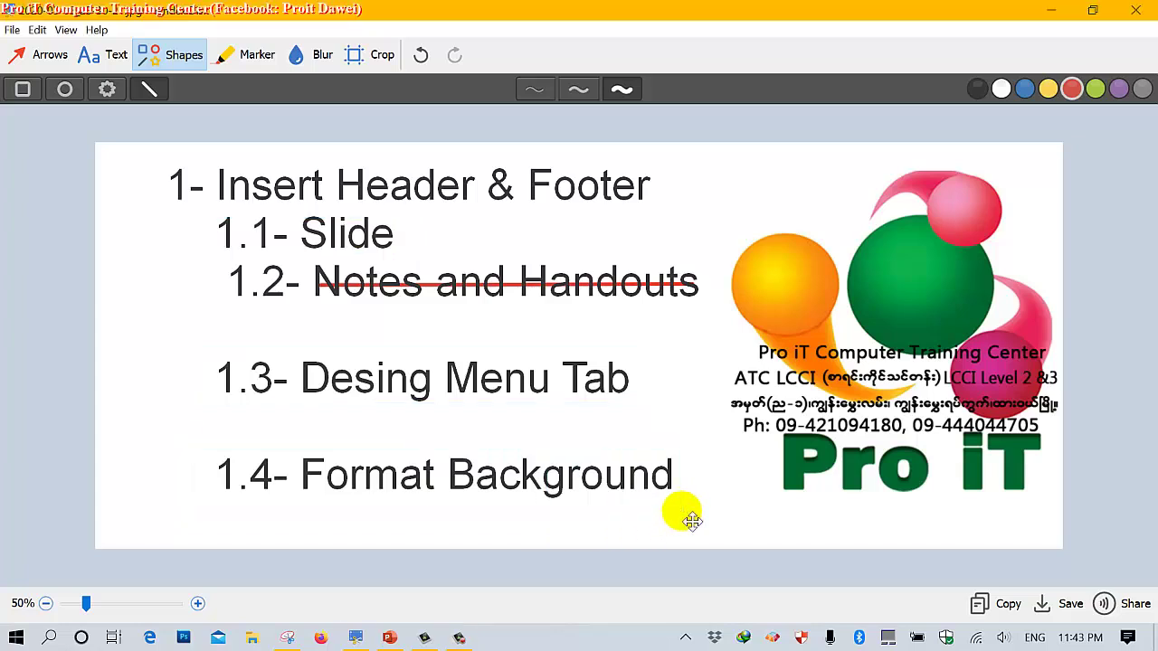
pyautogui.click(32, 55)
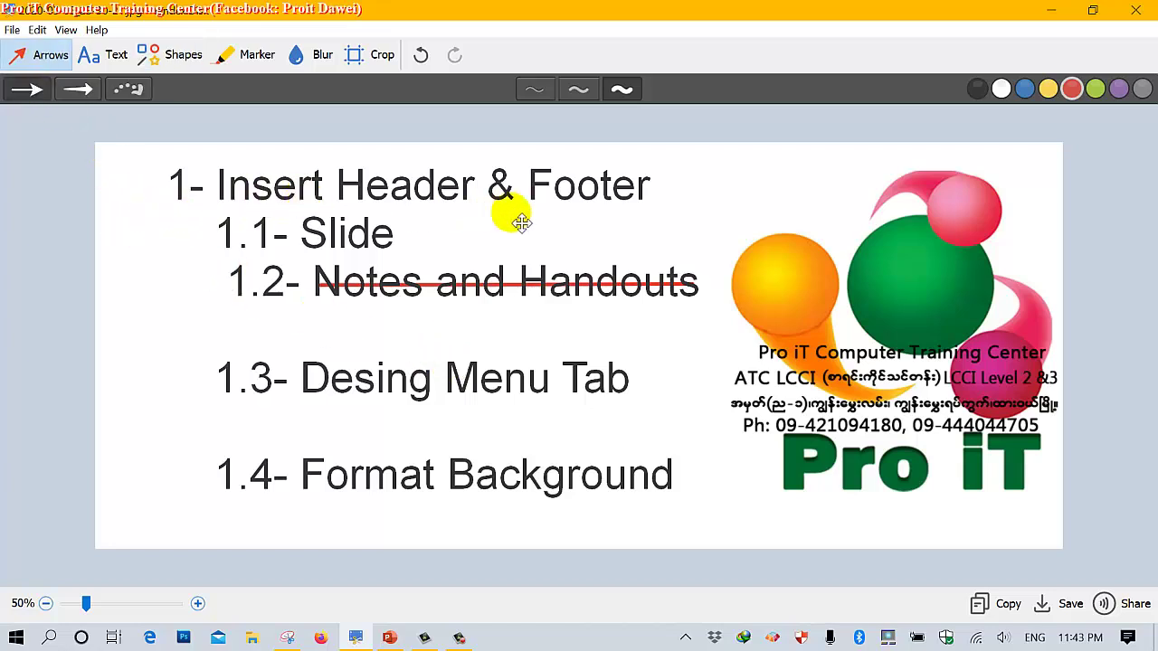
pyautogui.moveTo(144, 228); pyautogui.dragTo(217, 237)
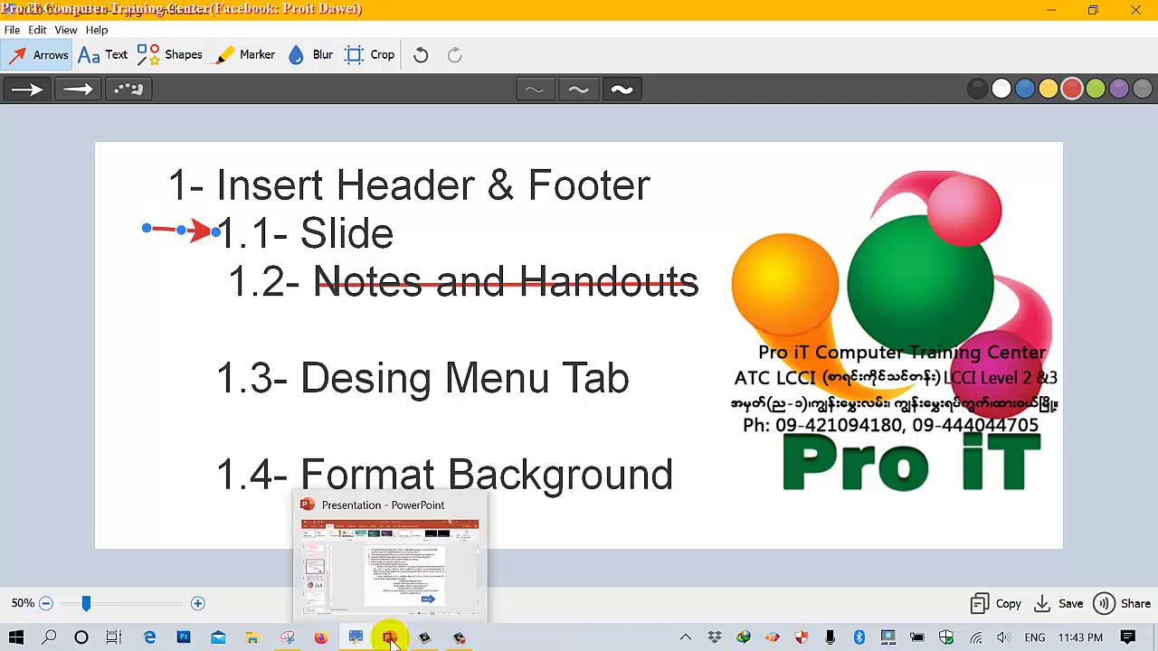
# In PowerPoint, select slide 1 and open Header & Footer on its Slide tab.
pyautogui.click(391, 638)
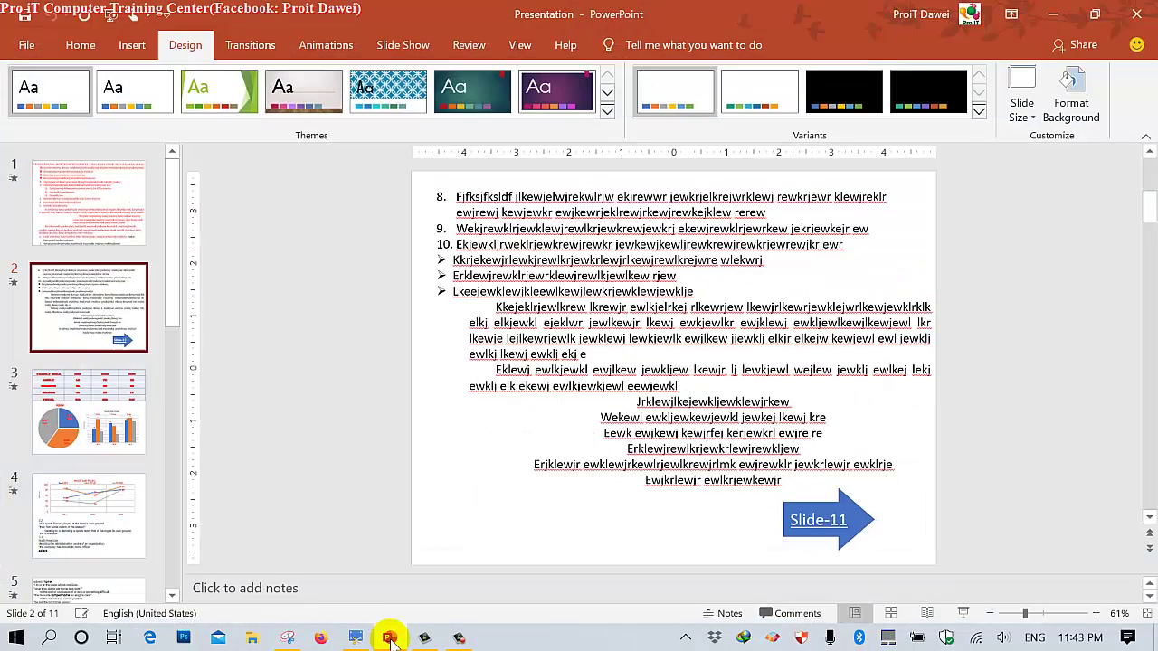
pyautogui.click(64, 210)
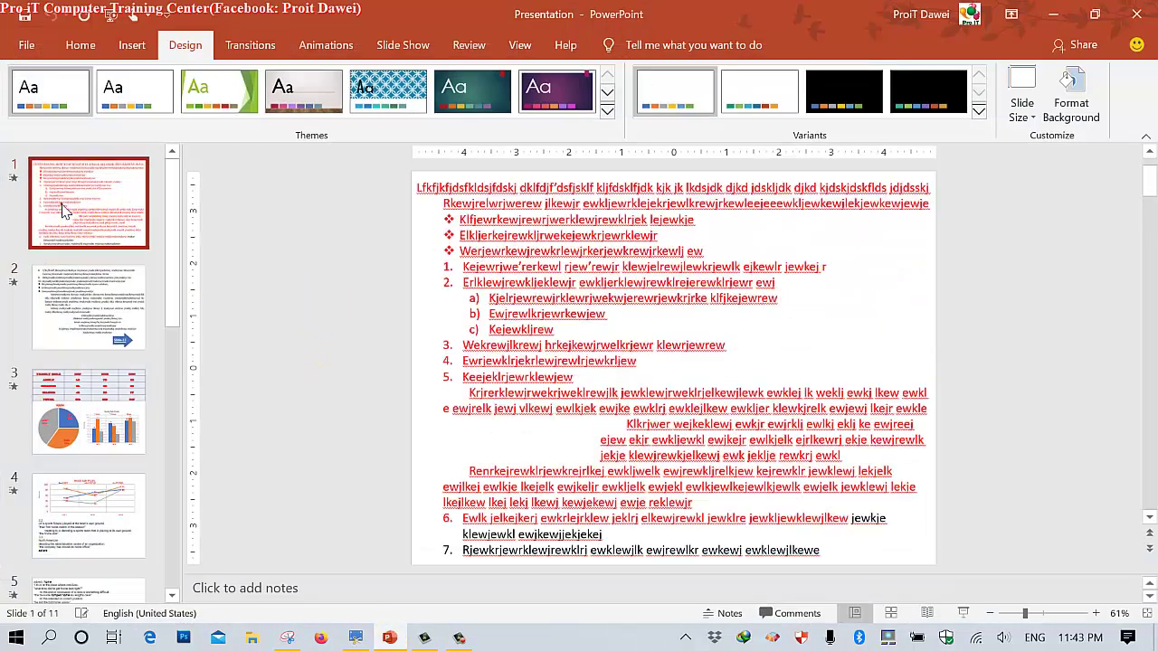
pyautogui.click(132, 45)
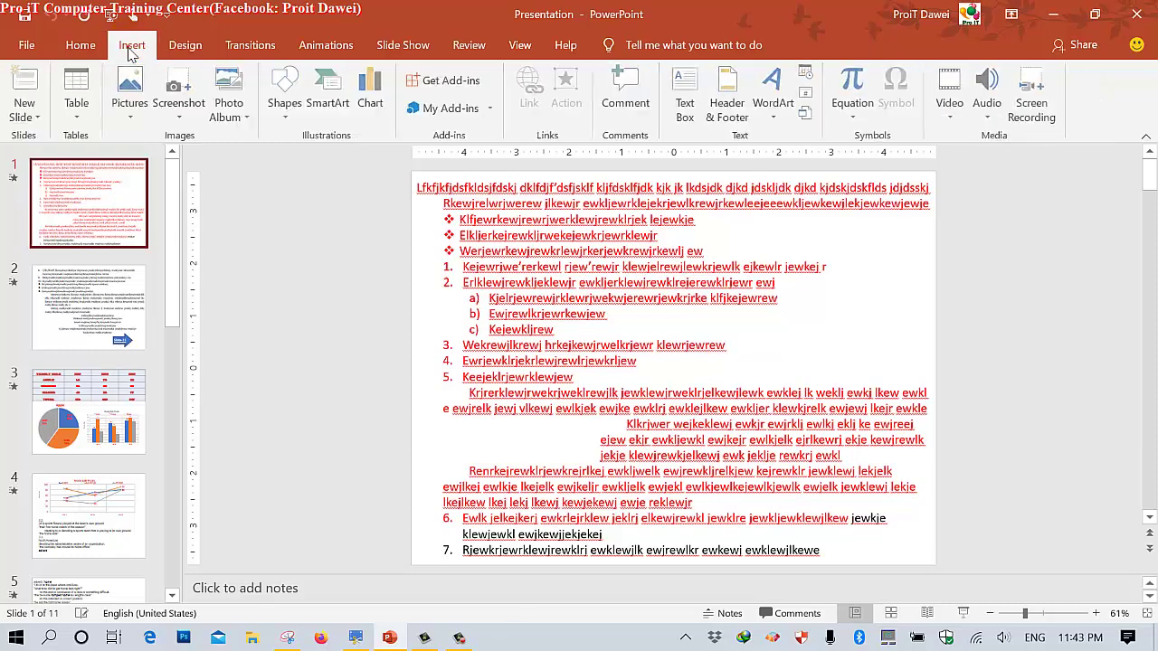
pyautogui.click(730, 106)
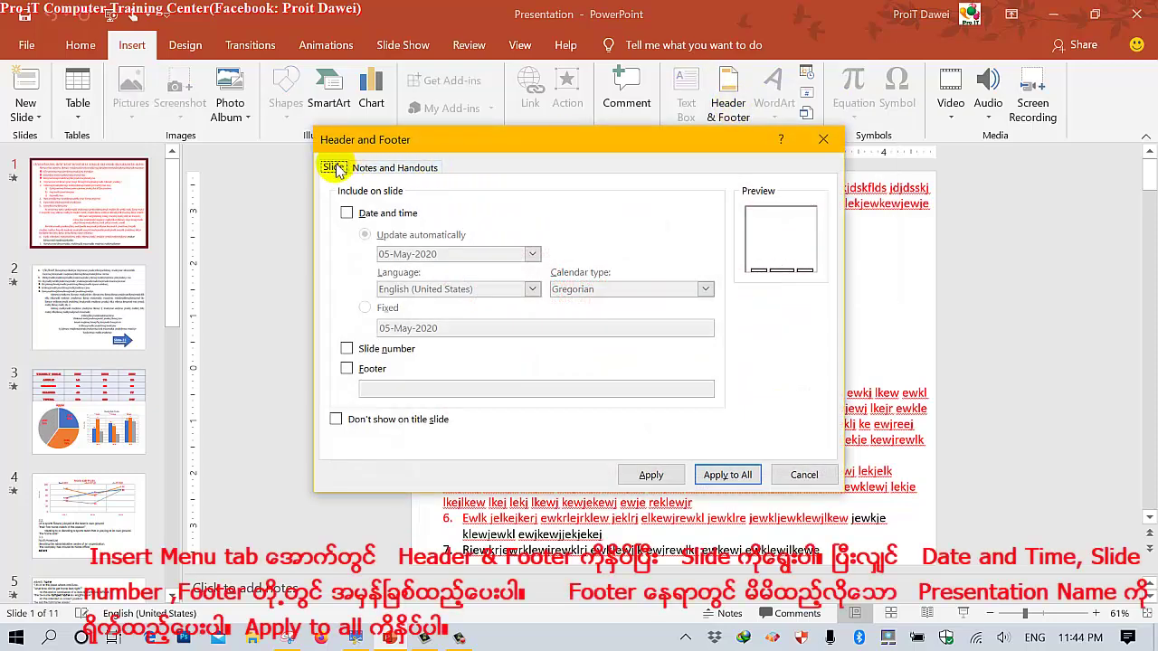
pyautogui.click(366, 170)
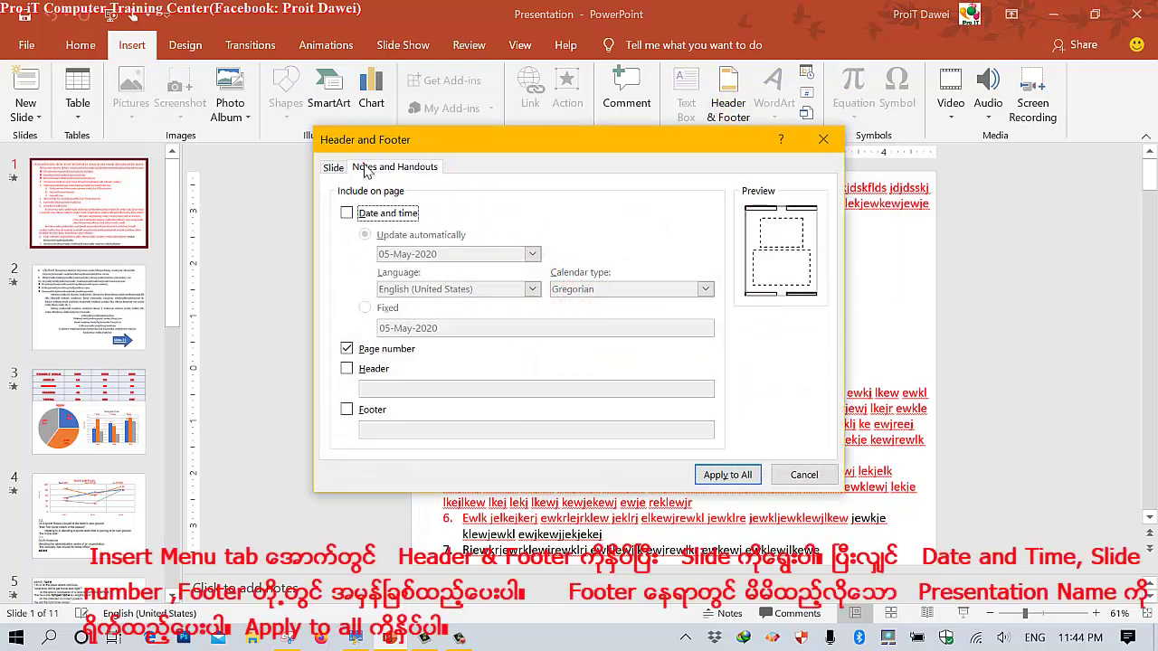
pyautogui.click(332, 168)
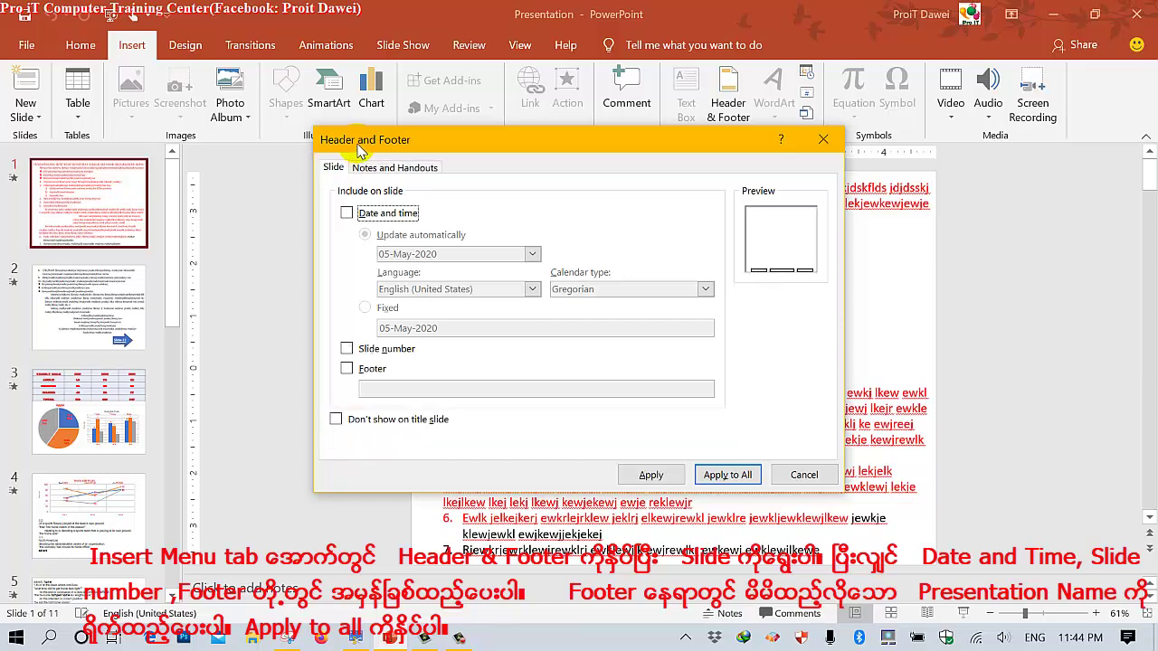
pyautogui.moveTo(360, 148); pyautogui.dragTo(382, 139)
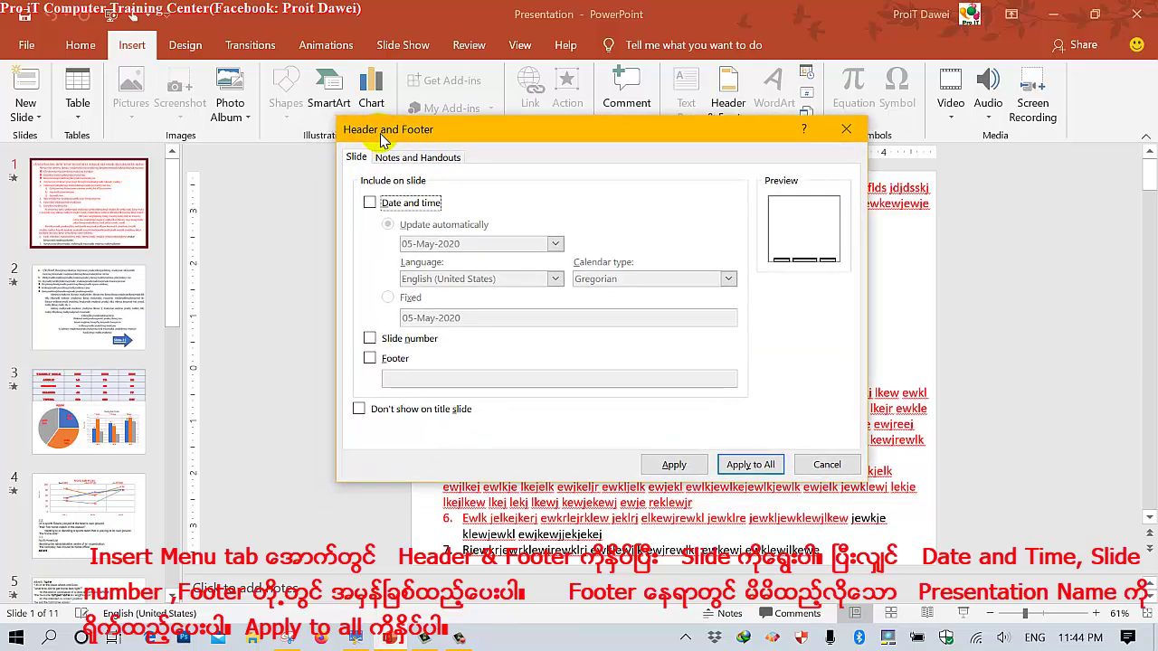
# Tick Date and time (updating automatically, 05-May-2020), Slide number and Footer.
pyautogui.click(369, 202)
pyautogui.click(422, 250)
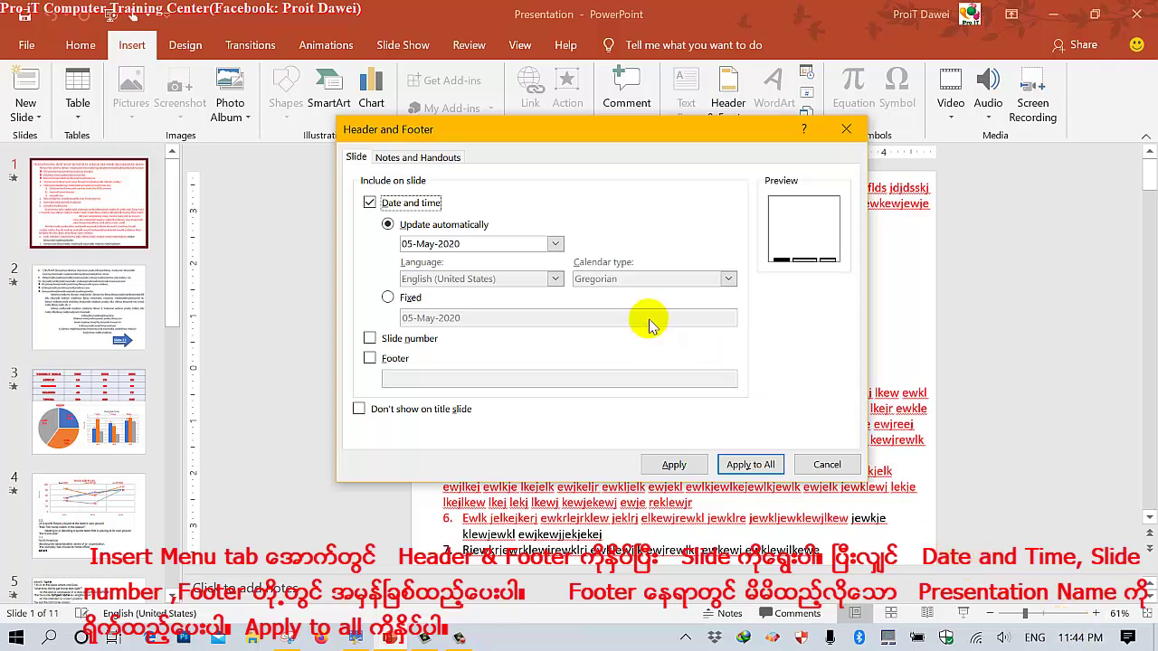
pyautogui.click(556, 244)
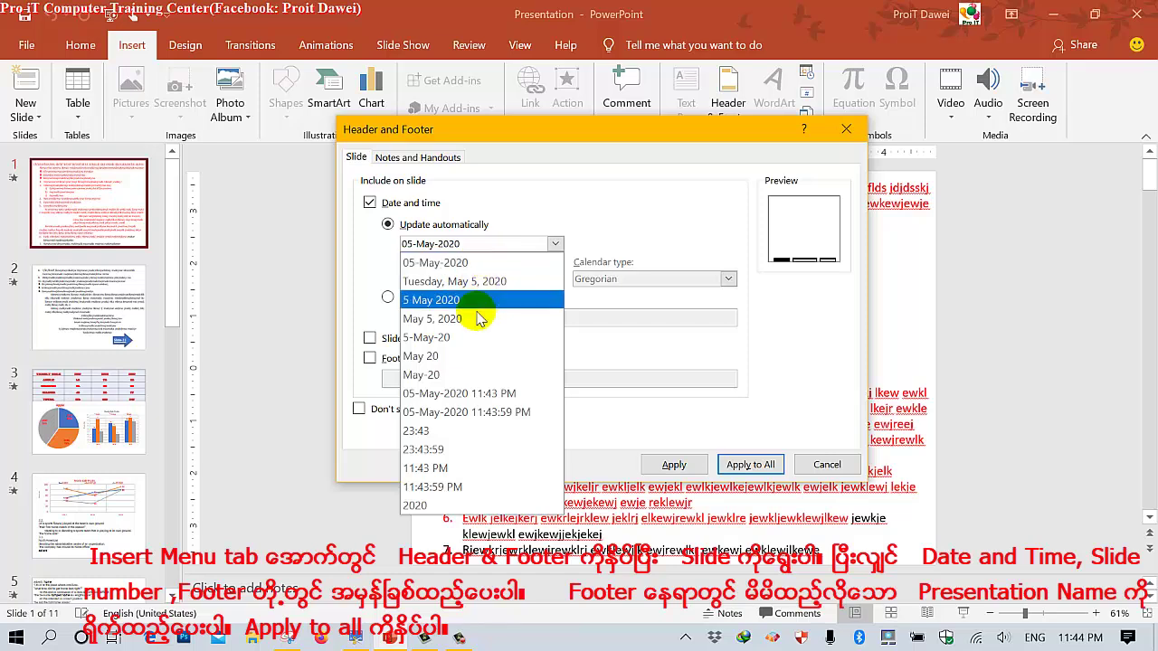
pyautogui.click(588, 196)
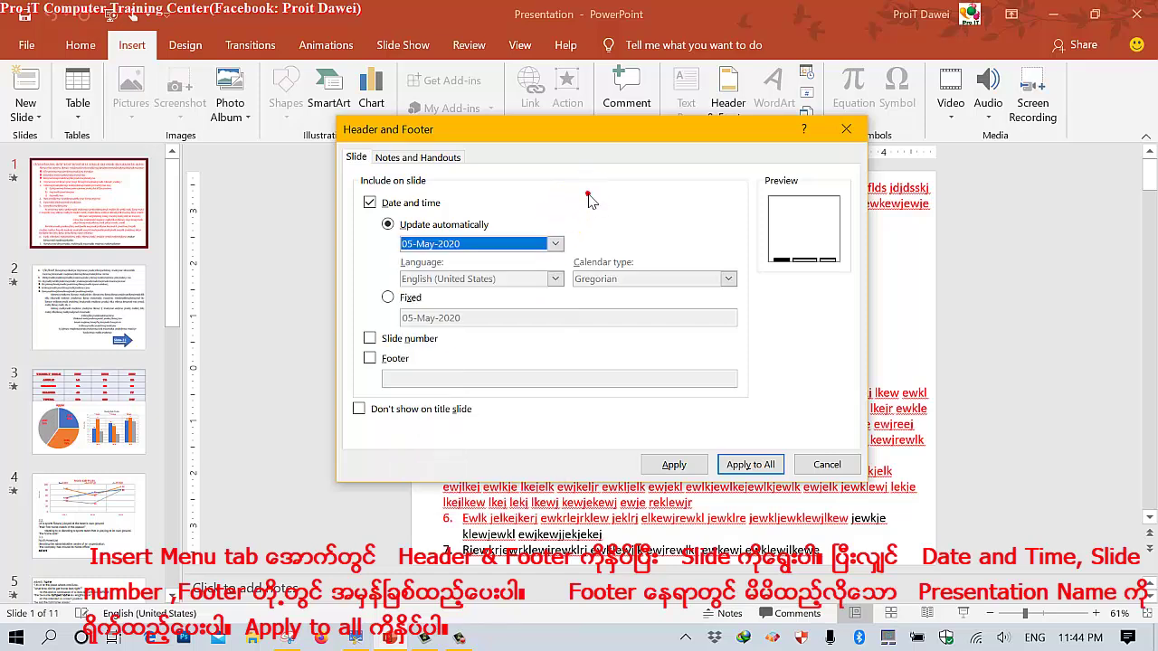
pyautogui.click(371, 340)
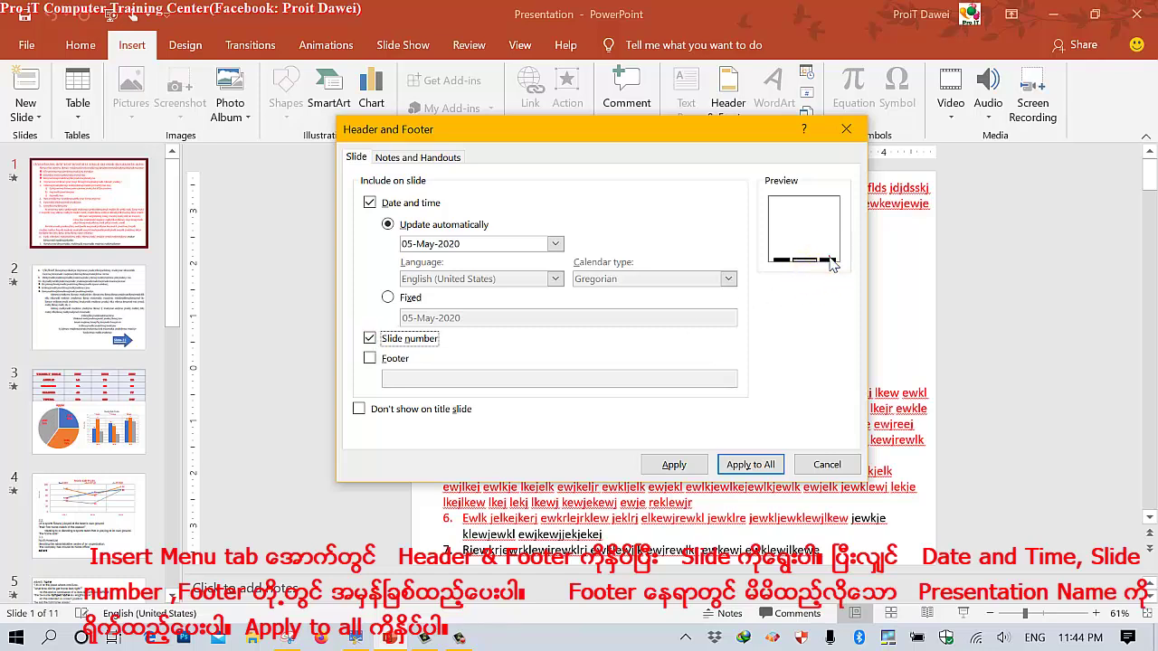
pyautogui.click(776, 260)
pyautogui.click(370, 358)
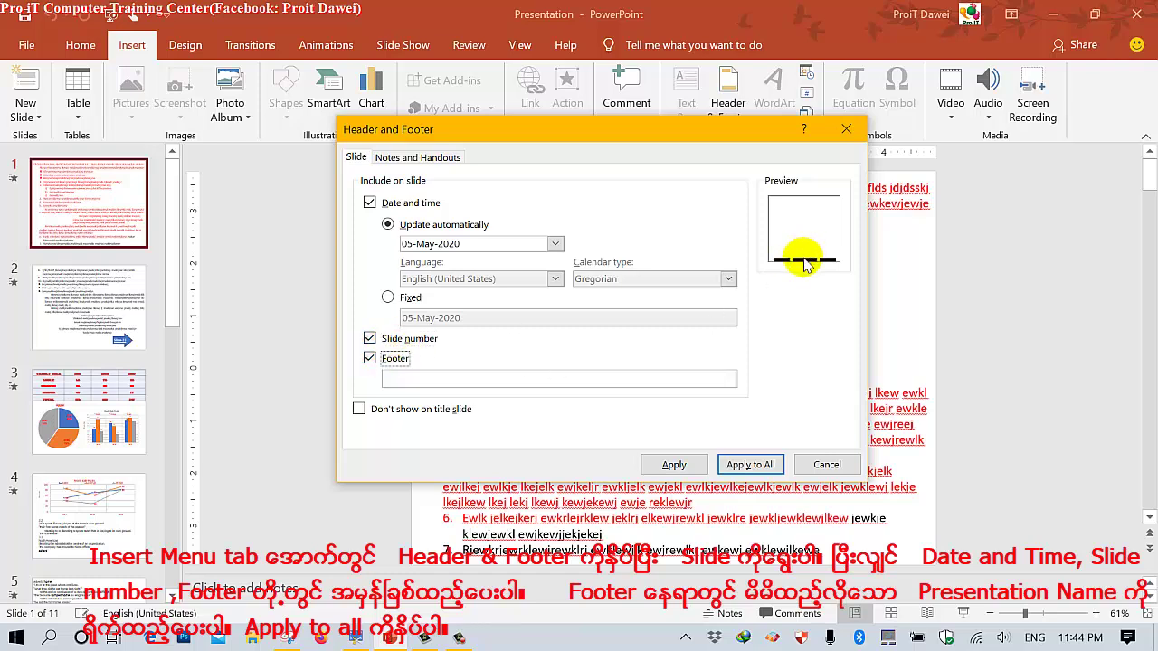
# Enter 'PowerPoint Presentation for Job' as the footer text, correcting stray characters.
pyautogui.click(407, 378)
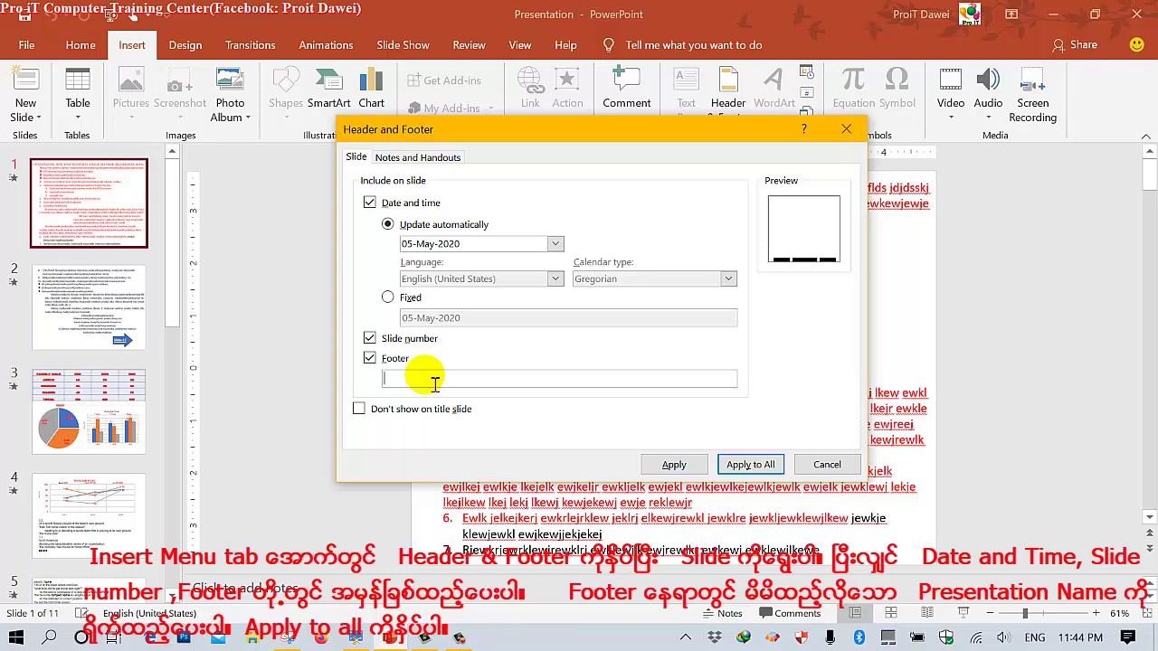
pyautogui.write('ဃ')
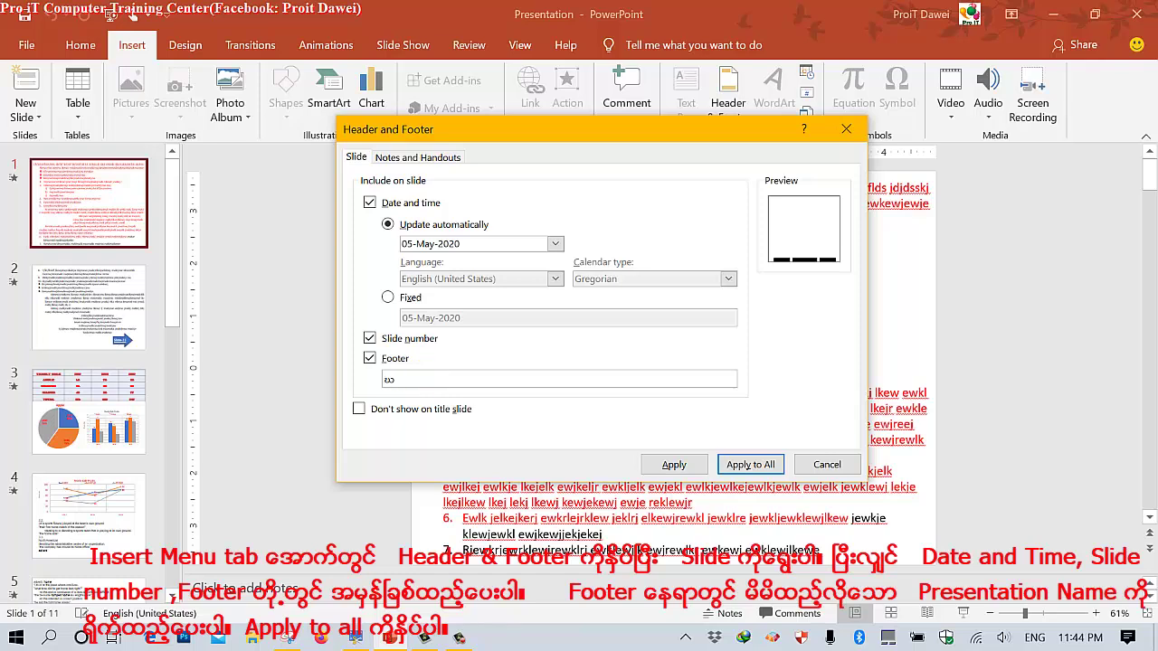
pyautogui.press('BackSpace')
pyautogui.write('r')
pyautogui.press('BackSpace')
pyautogui.press('BackSpace')
pyautogui.write('PowerPoint Presentation for')
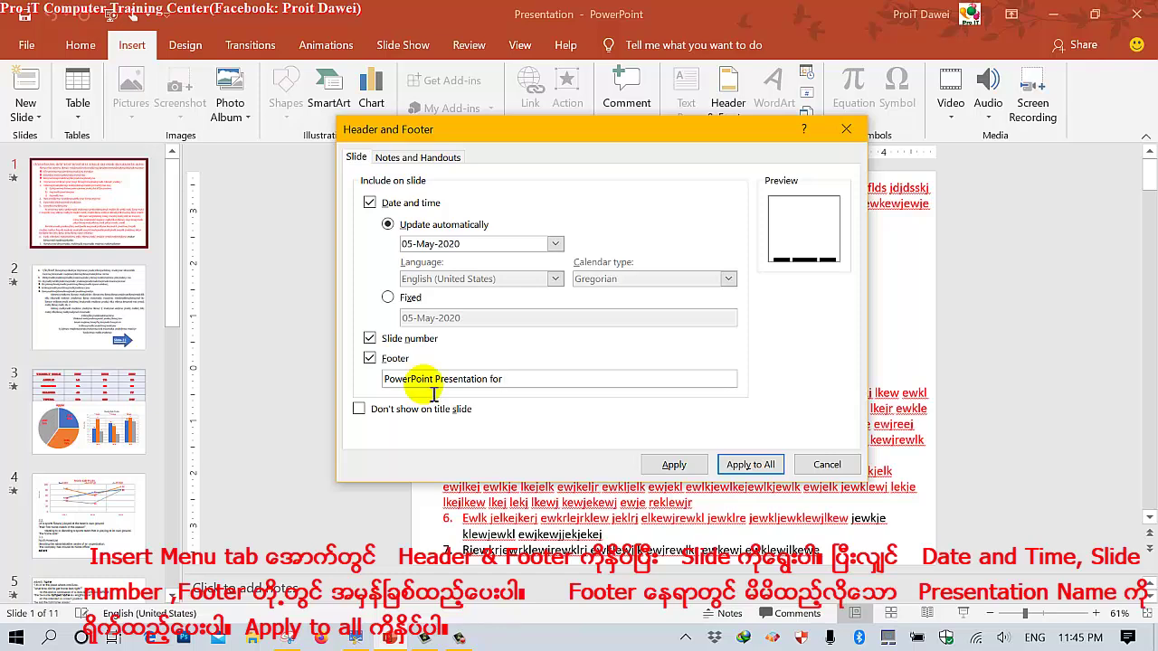
pyautogui.write('Job')
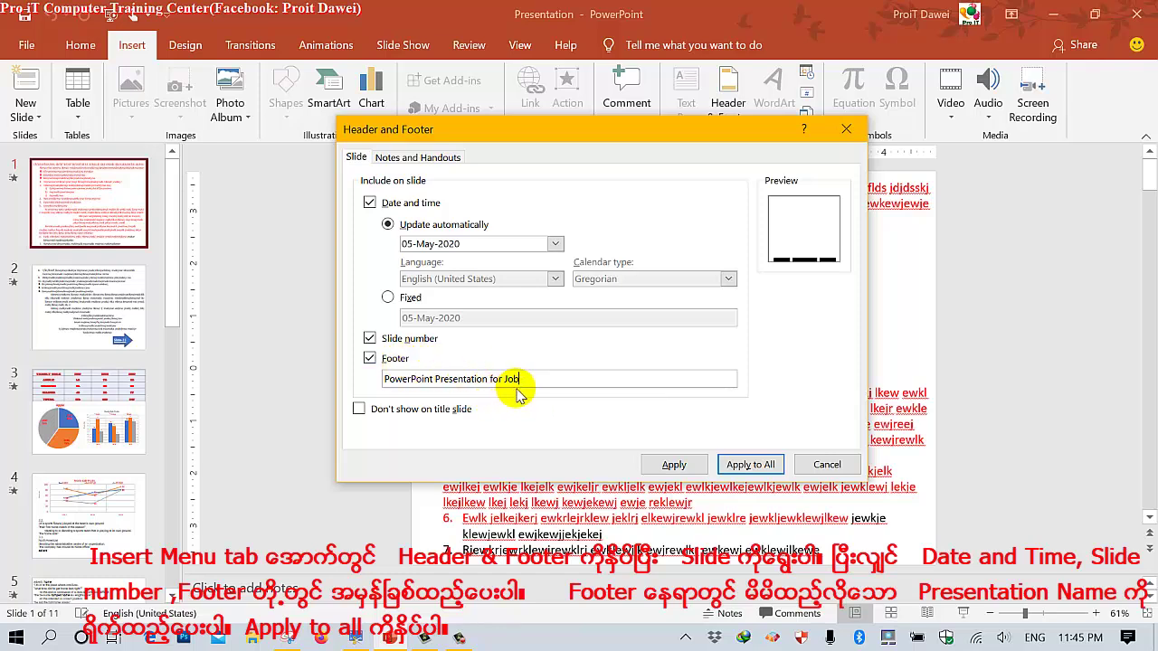
# Apply the date, slide number and footer to all slides and view slide 2.
pyautogui.click(751, 465)
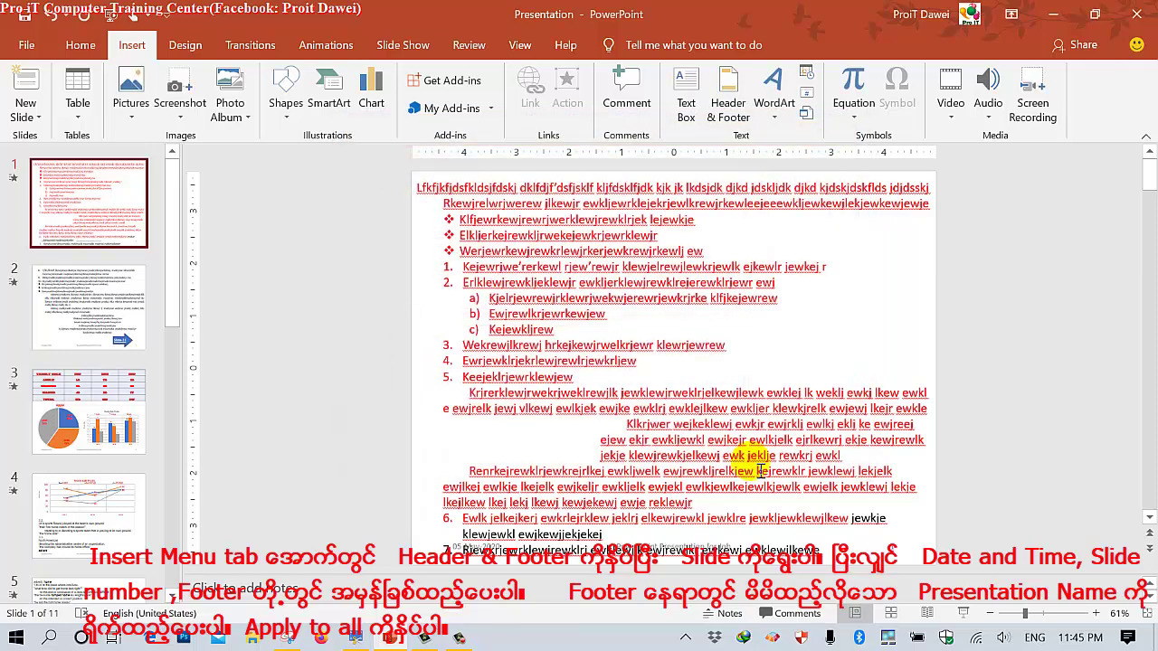
pyautogui.scroll(-5, 760, 470)
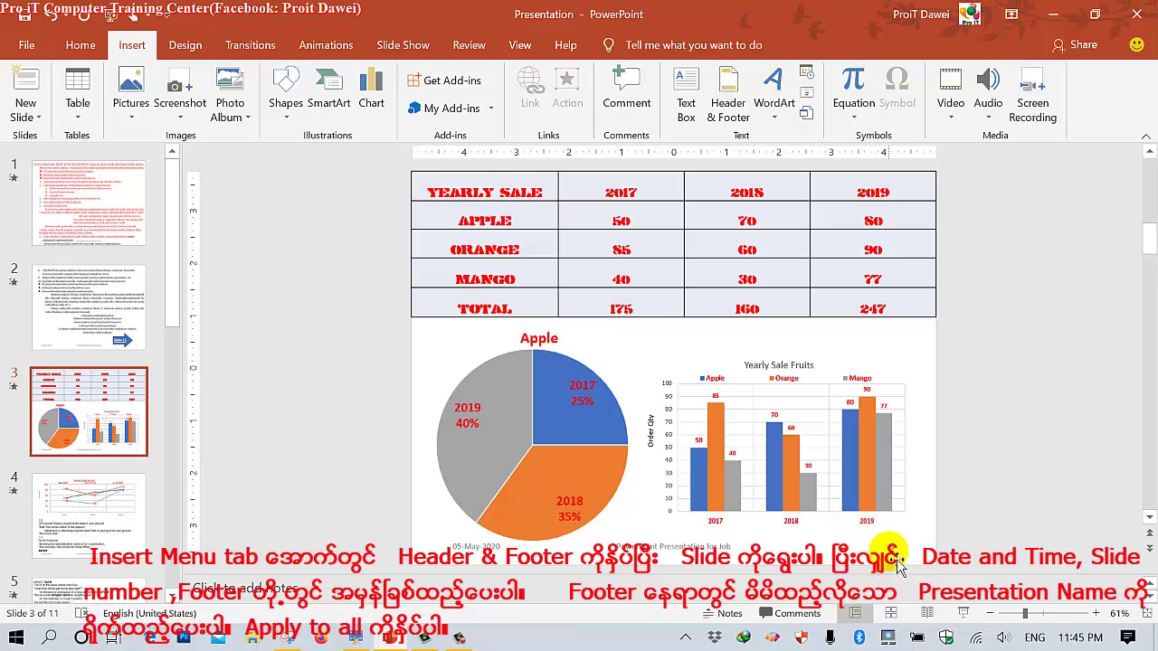
pyautogui.scroll(5, 277, 181)
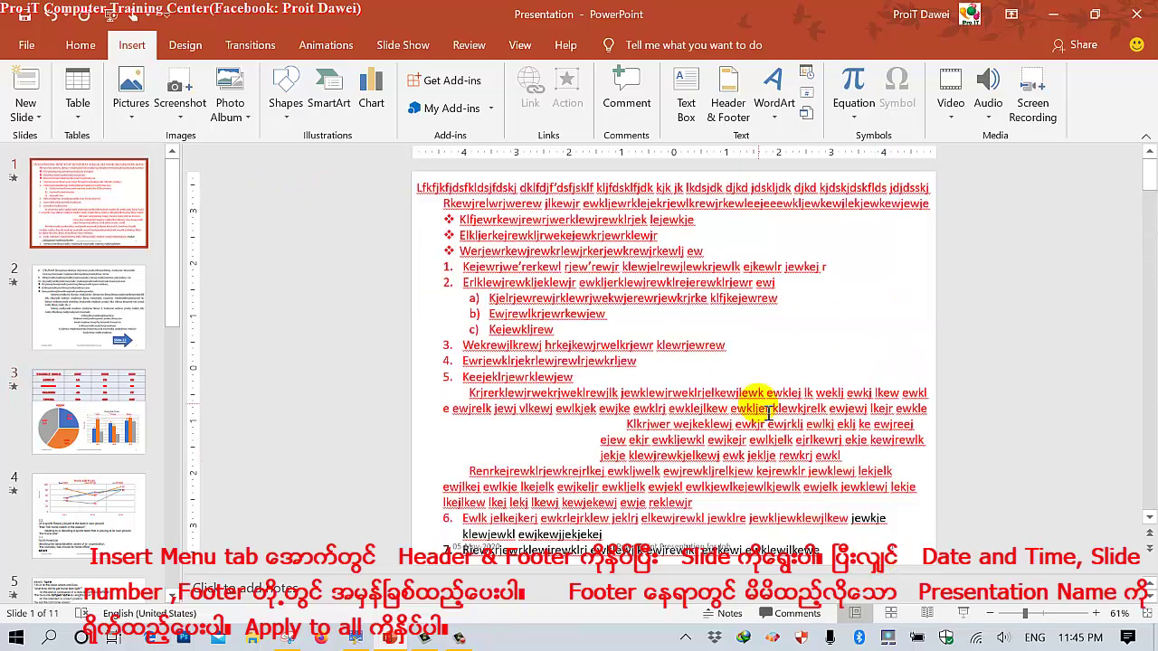
pyautogui.keyDown('ctrl'); pyautogui.scroll(10, 778, 409); pyautogui.keyUp('ctrl')
pyautogui.keyDown('ctrl'); pyautogui.scroll(-10, 792, 415); pyautogui.keyUp('ctrl')
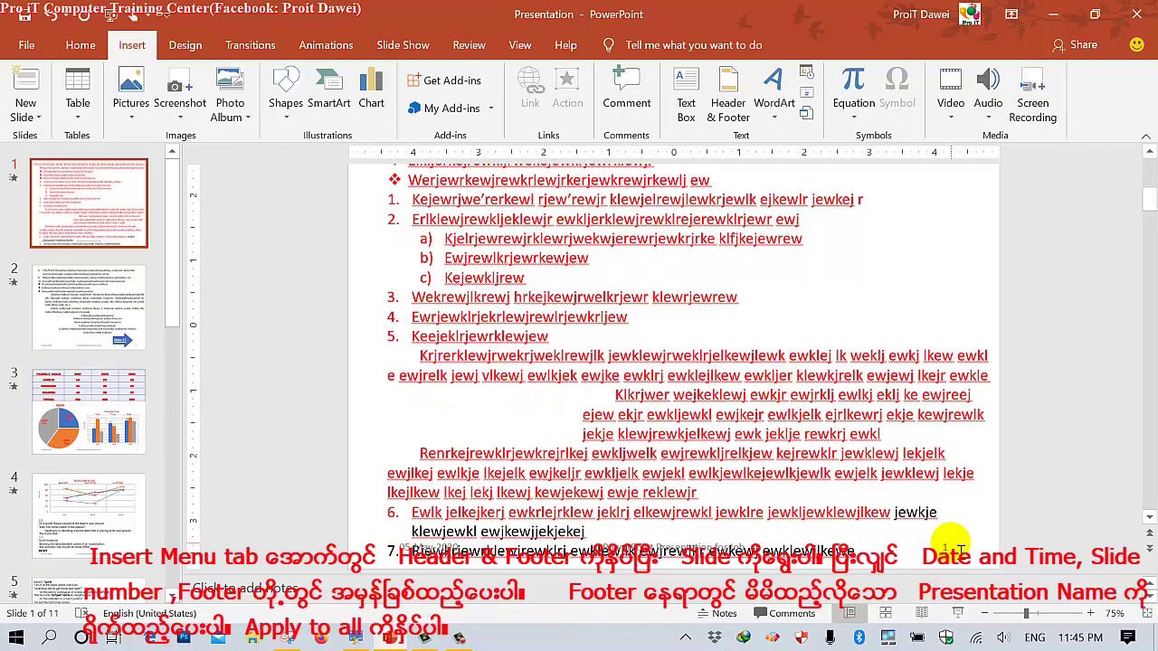
pyautogui.keyDown('ctrl'); pyautogui.scroll(2, 941, 534); pyautogui.keyUp('ctrl')
pyautogui.scroll(-3, 959, 536)
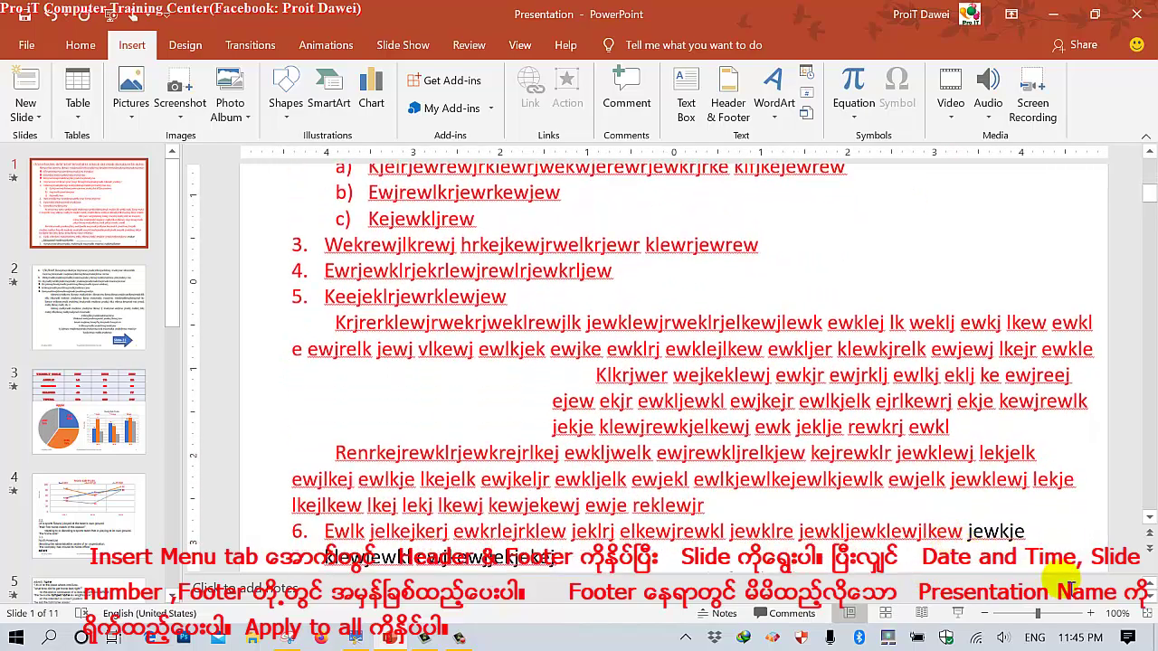
pyautogui.scroll(-2, 932, 337)
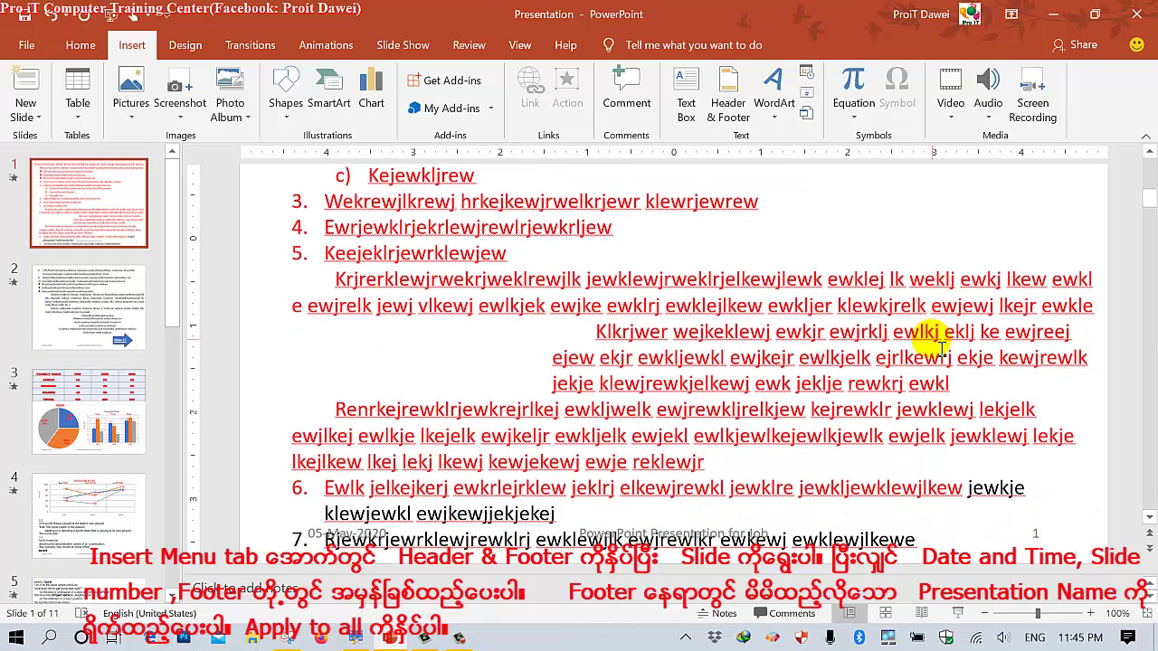
pyautogui.click(40, 332)
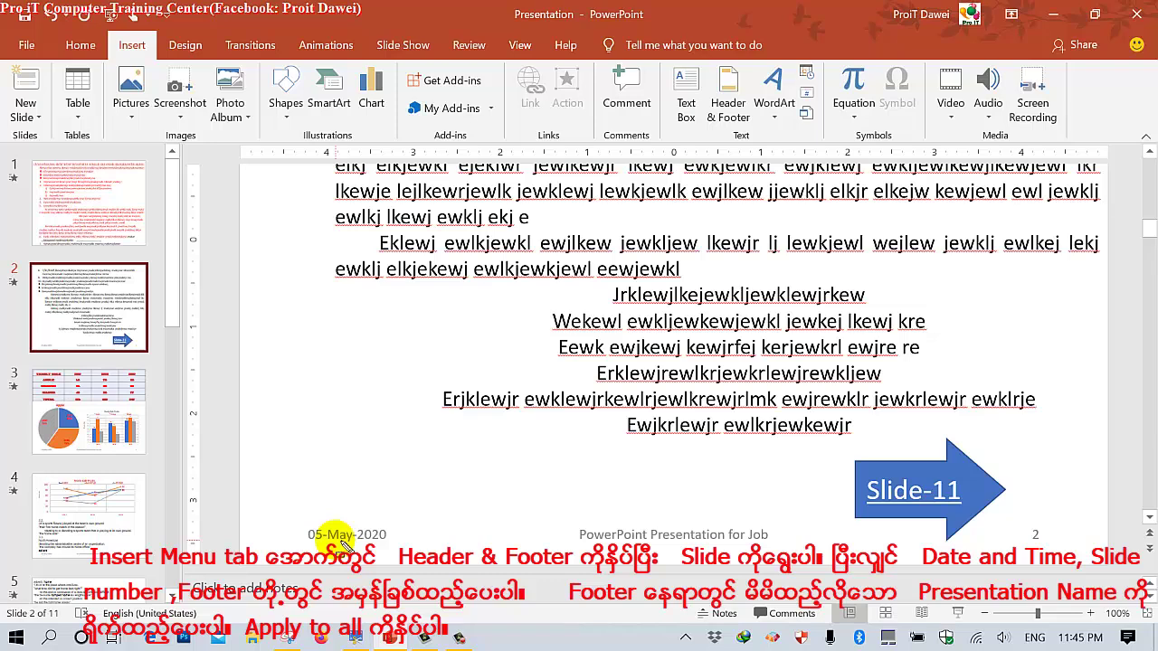
# Mark slide 2's footer date, footer text and slide number with annotations, then clear them.
pyautogui.moveTo(271, 522); pyautogui.dragTo(431, 546)
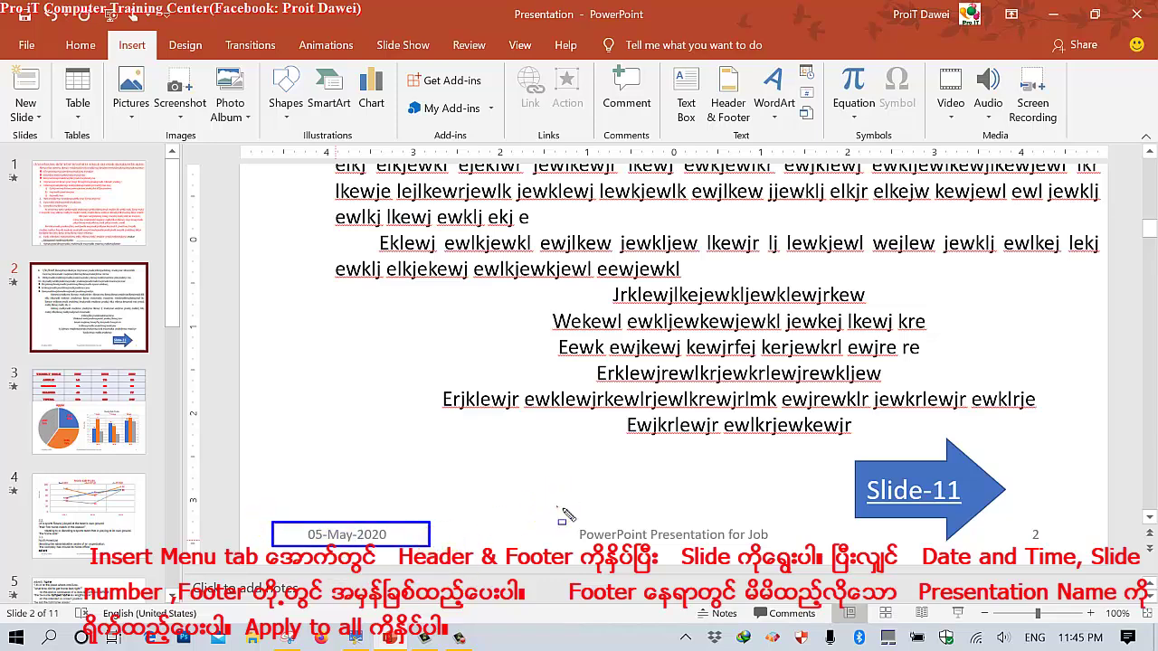
pyautogui.moveTo(557, 507); pyautogui.dragTo(780, 558)
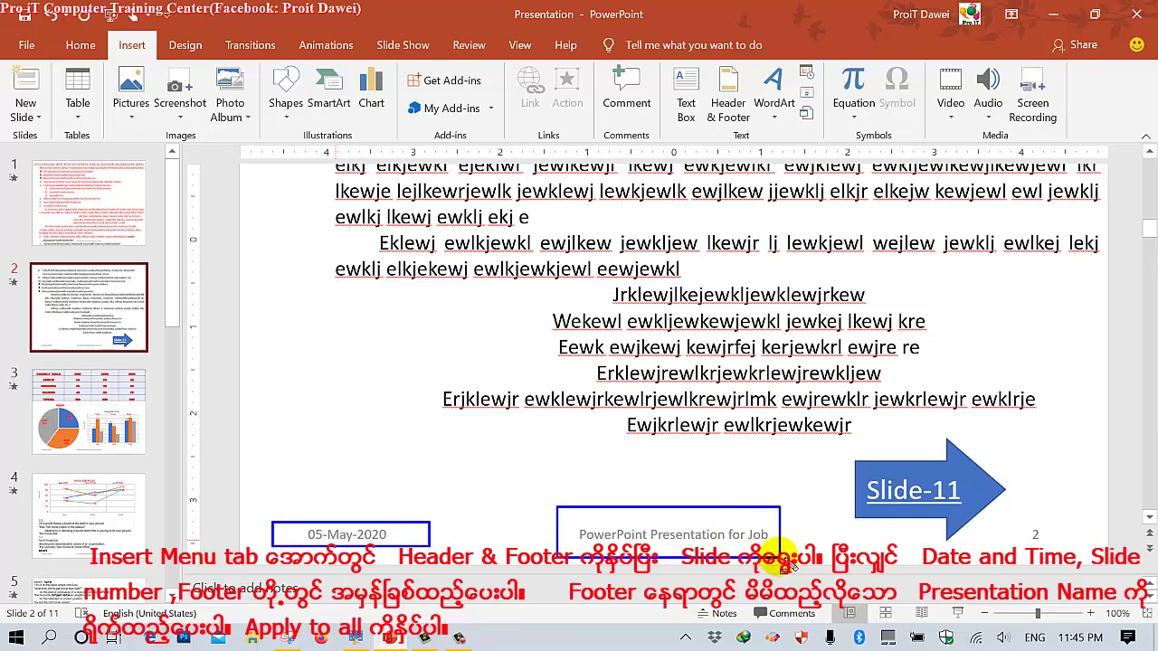
pyautogui.moveTo(1013, 501); pyautogui.dragTo(1060, 542)
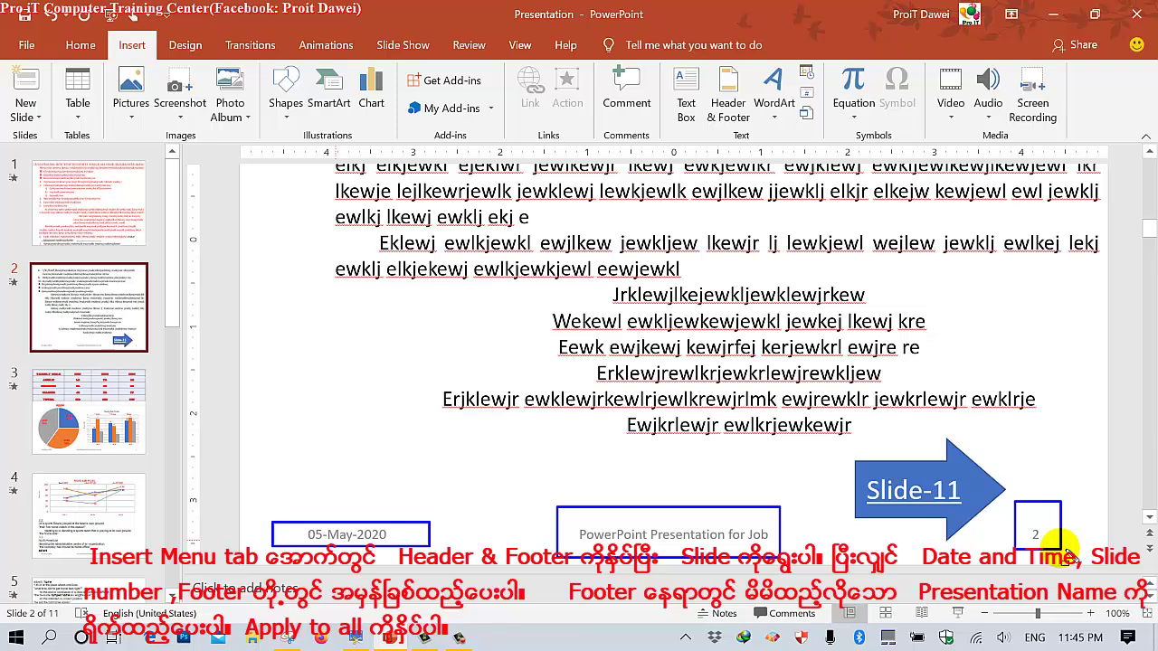
pyautogui.press('Escape')
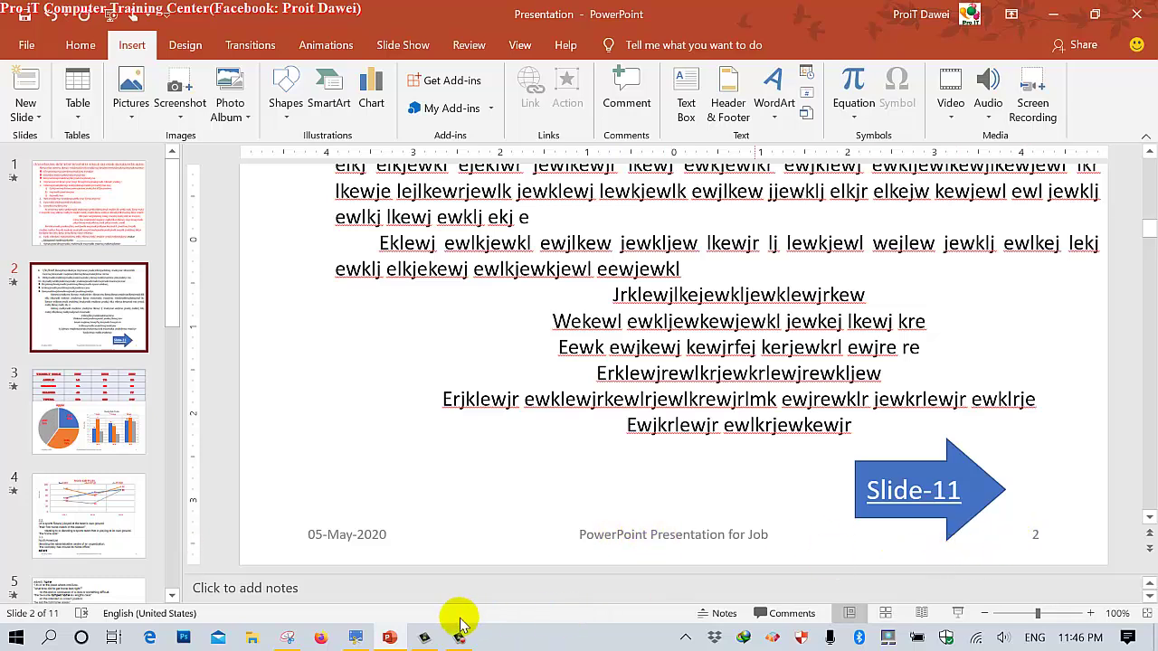
# Draw a thin red arrow at outline item 1.3 Desing Menu Tab, then return to PowerPoint.
pyautogui.click(357, 637)
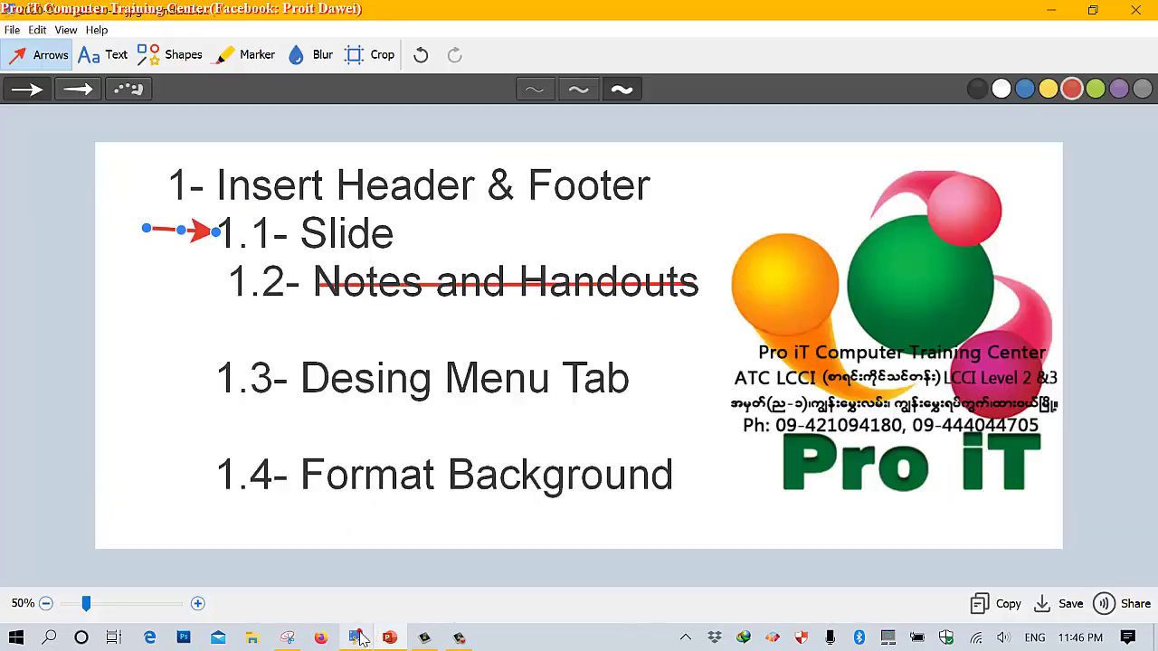
pyautogui.click(63, 96)
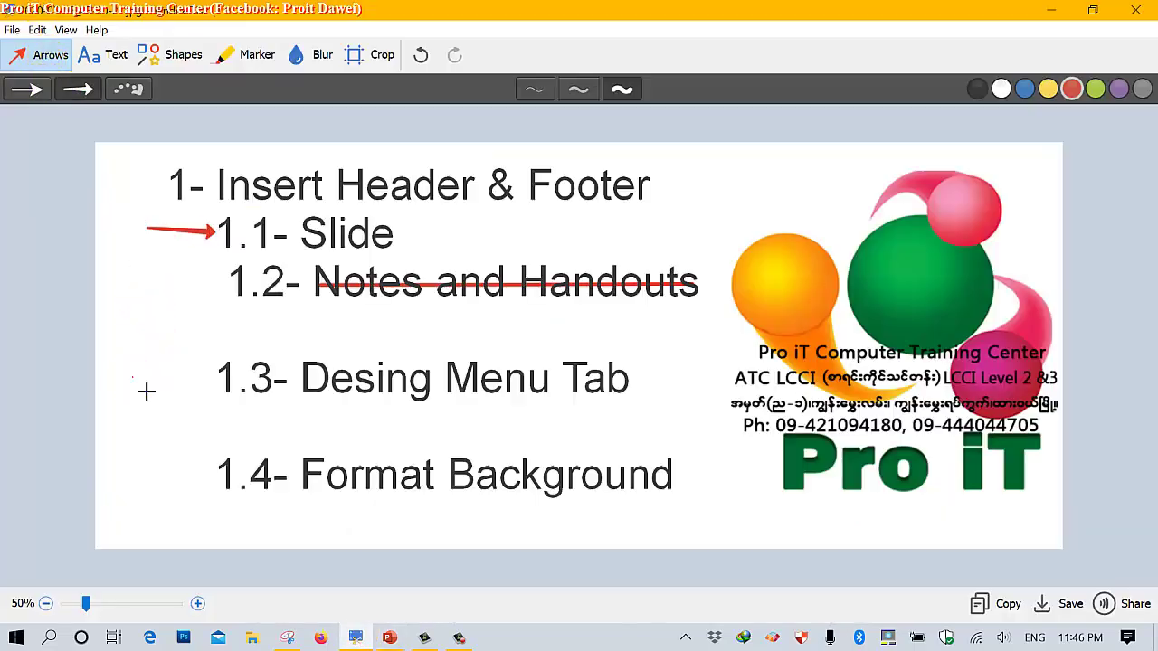
pyautogui.moveTo(238, 390); pyautogui.dragTo(212, 378)
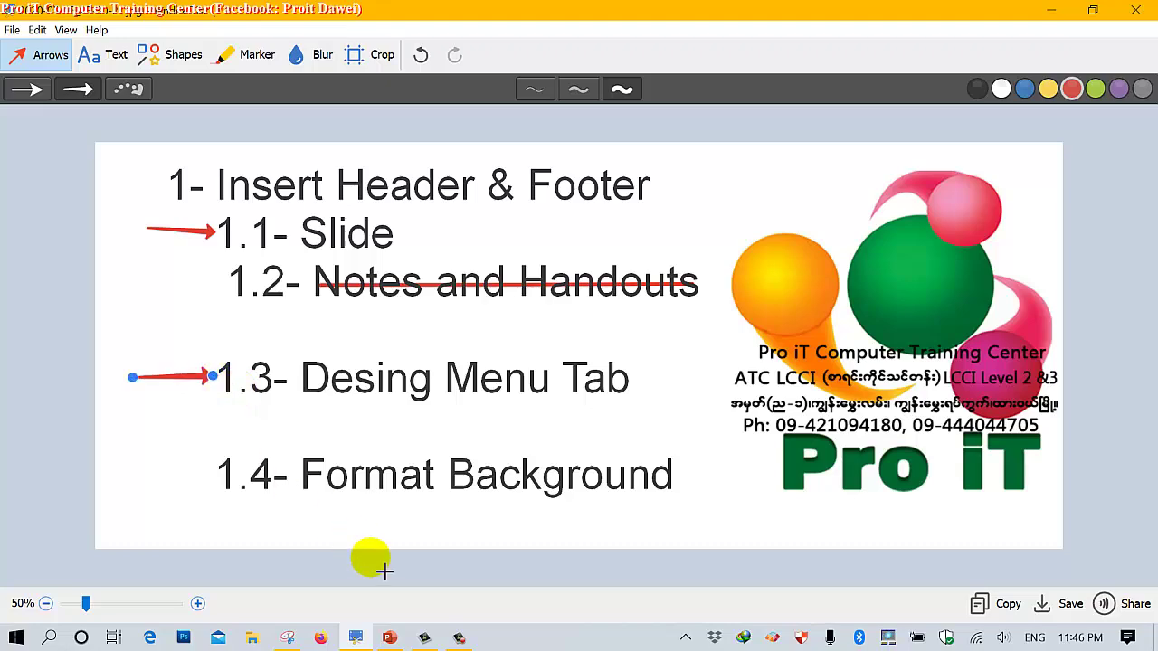
pyautogui.click(398, 638)
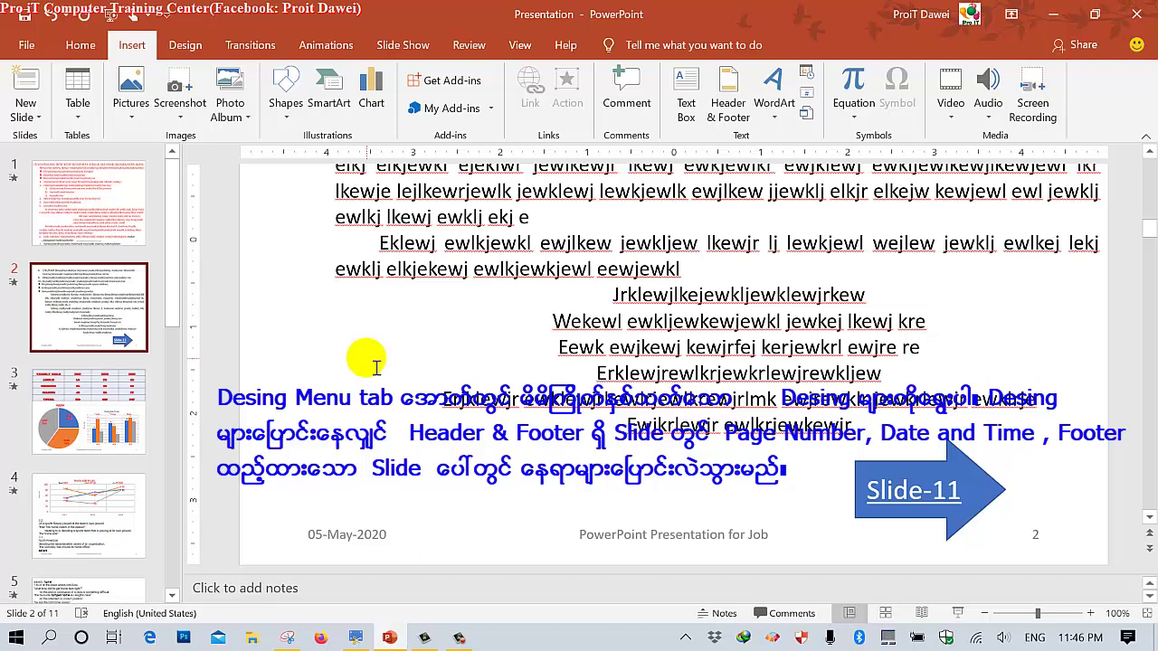
# Try the default, Facet, wood-floor, blue patterned and dark teal themes, ending on purple.
pyautogui.click(188, 49)
pyautogui.click(71, 98)
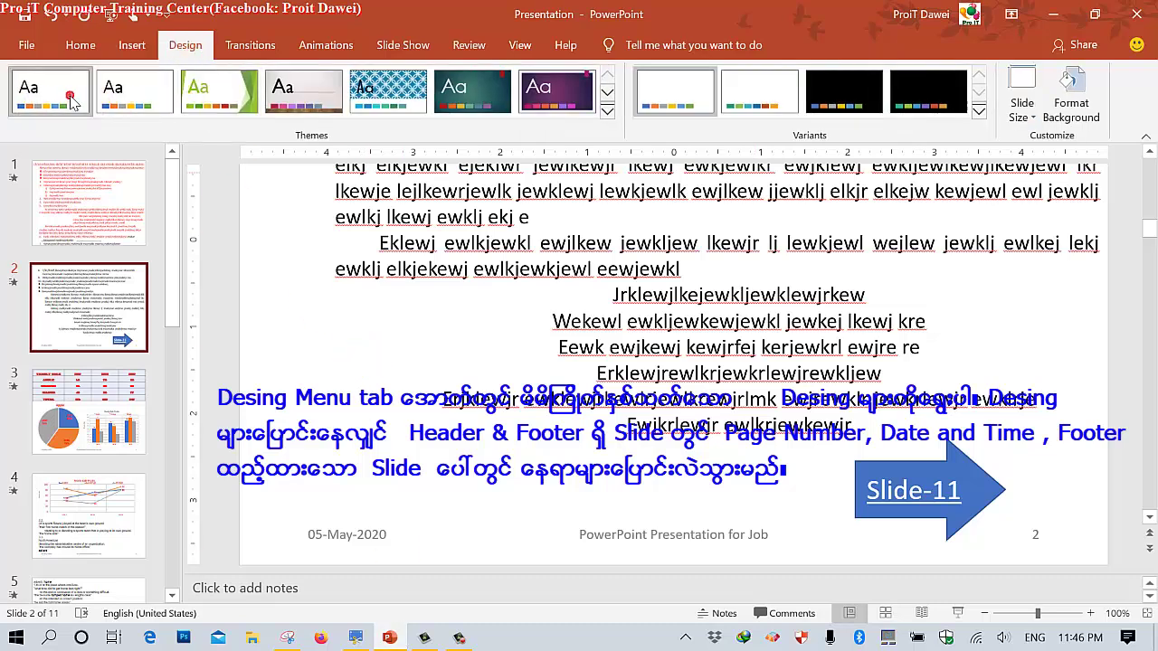
pyautogui.scroll(-3, 394, 288)
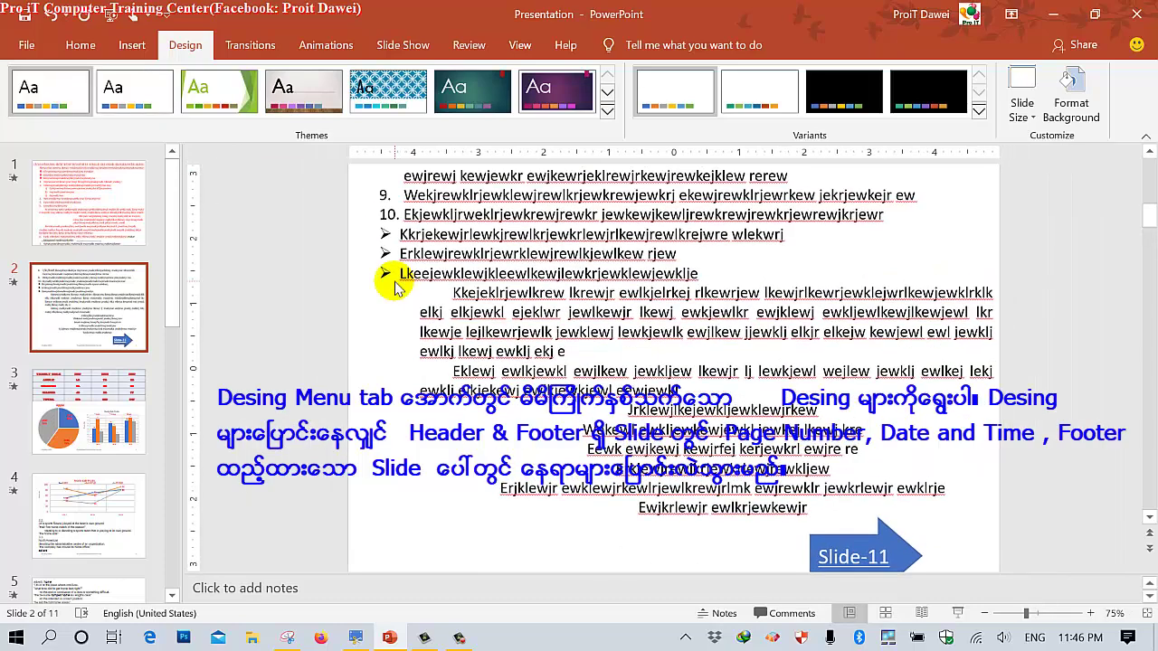
pyautogui.click(222, 95)
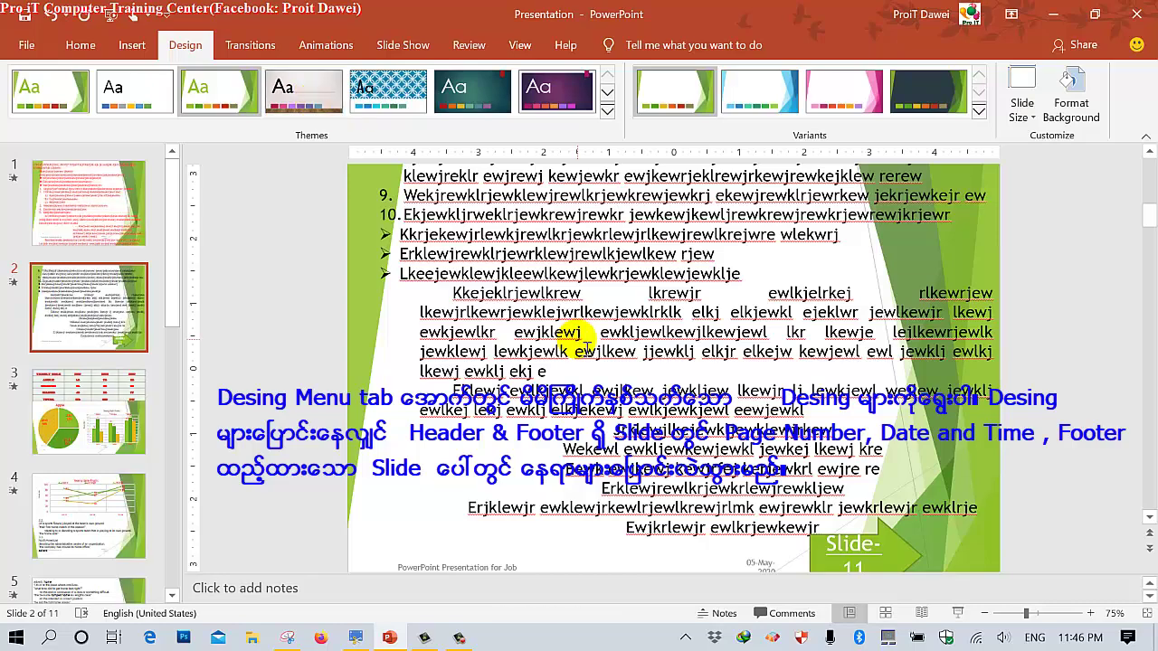
pyautogui.scroll(-2, 710, 418)
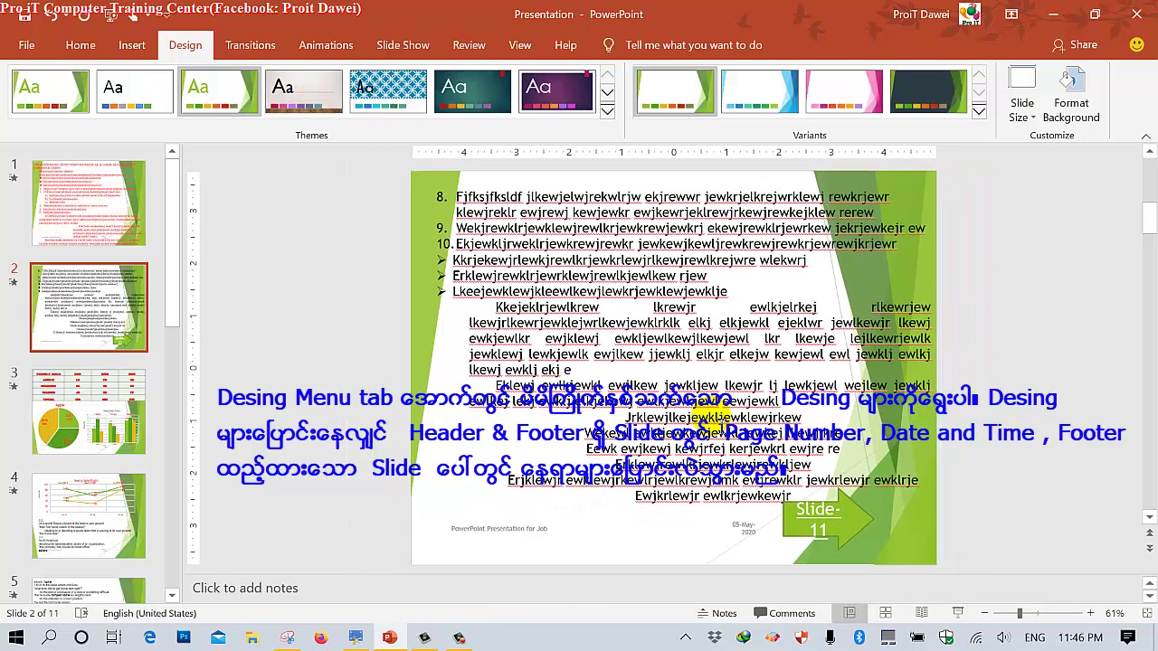
pyautogui.scroll(-2, 710, 418)
pyautogui.click(307, 91)
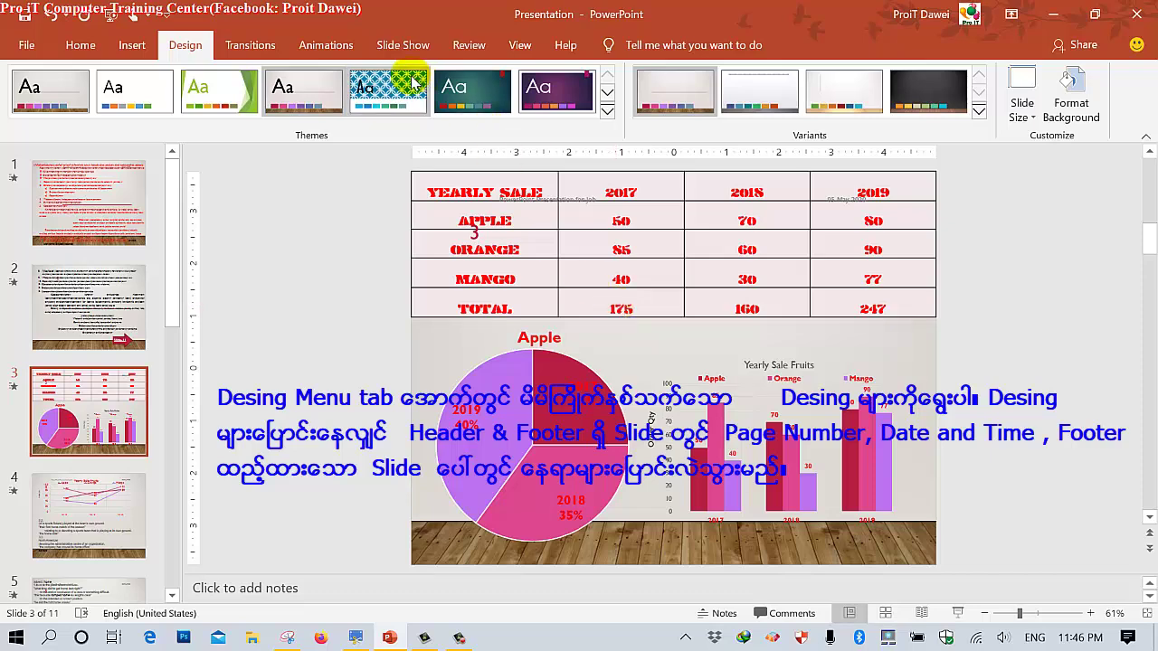
pyautogui.click(378, 81)
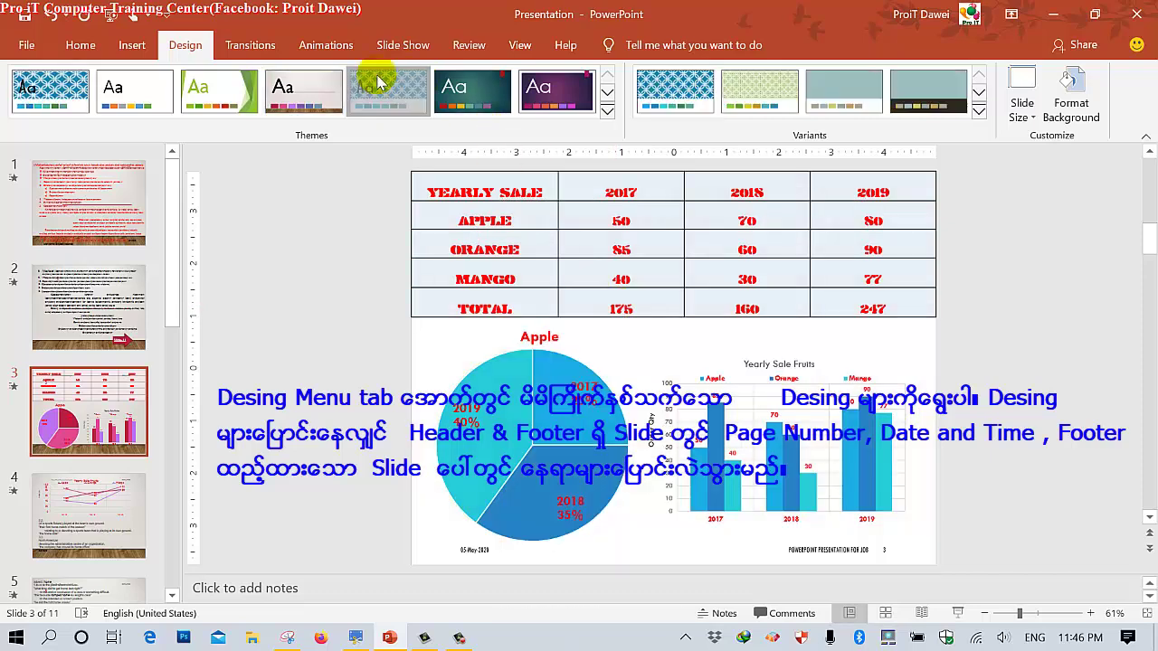
pyautogui.click(471, 90)
pyautogui.click(552, 116)
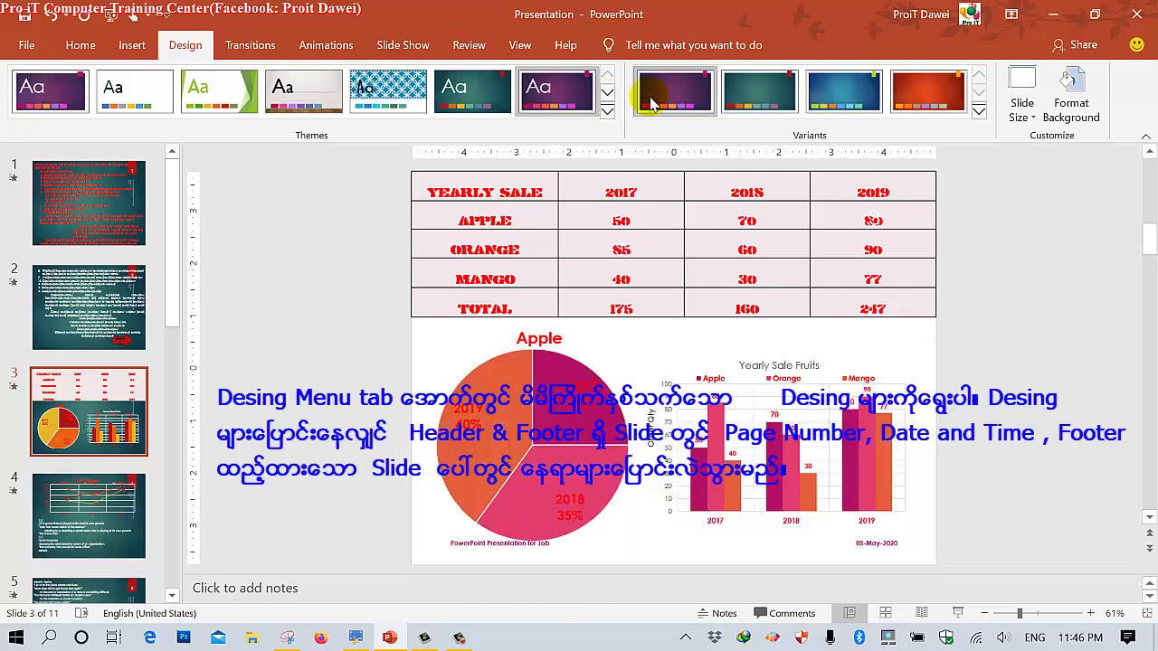
# Apply the purple theme's orange-red variant and browse the variant options.
pyautogui.scroll(-3, 775, 308)
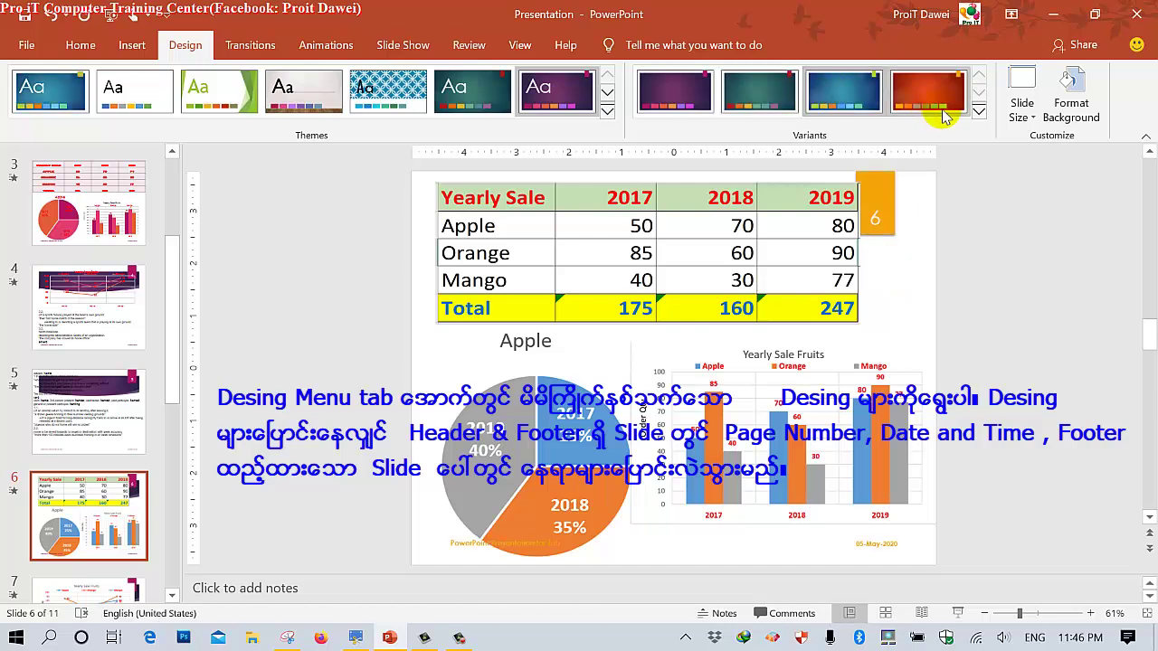
pyautogui.click(924, 91)
pyautogui.click(978, 110)
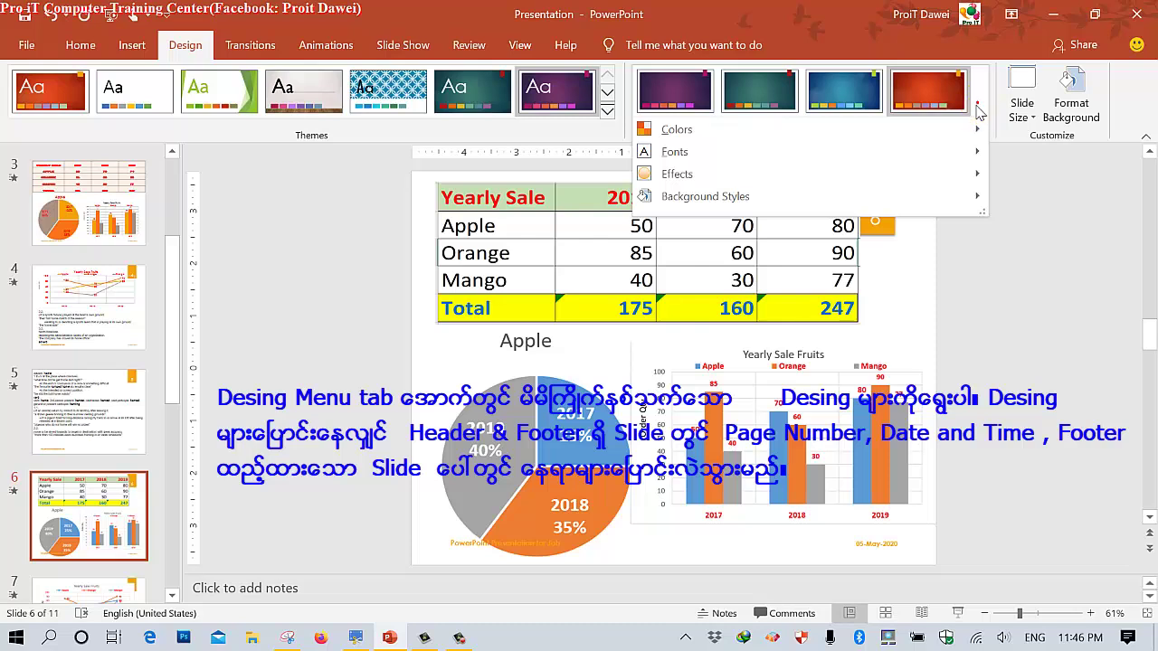
pyautogui.click(388, 132)
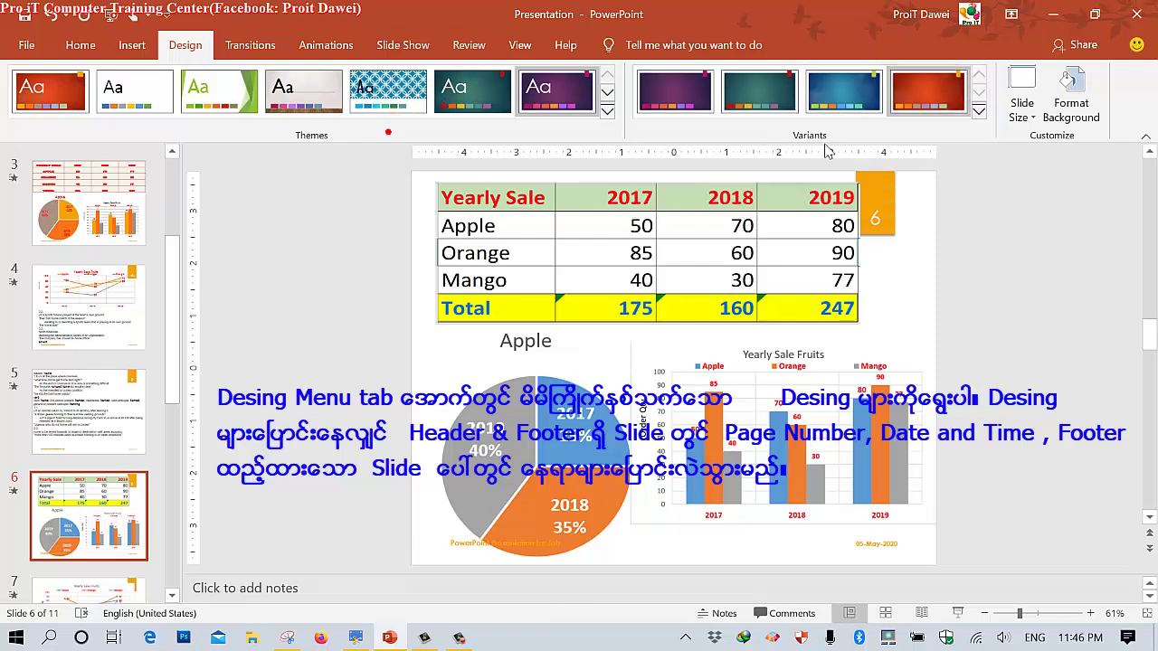
pyautogui.click(979, 112)
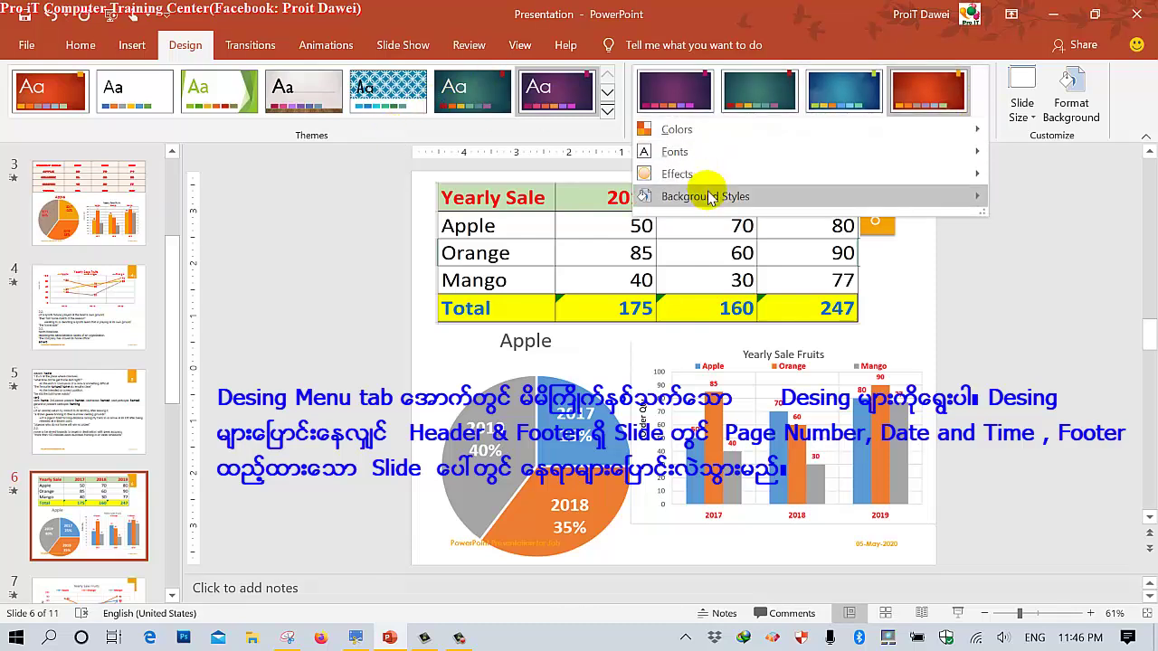
pyautogui.moveTo(708, 197)
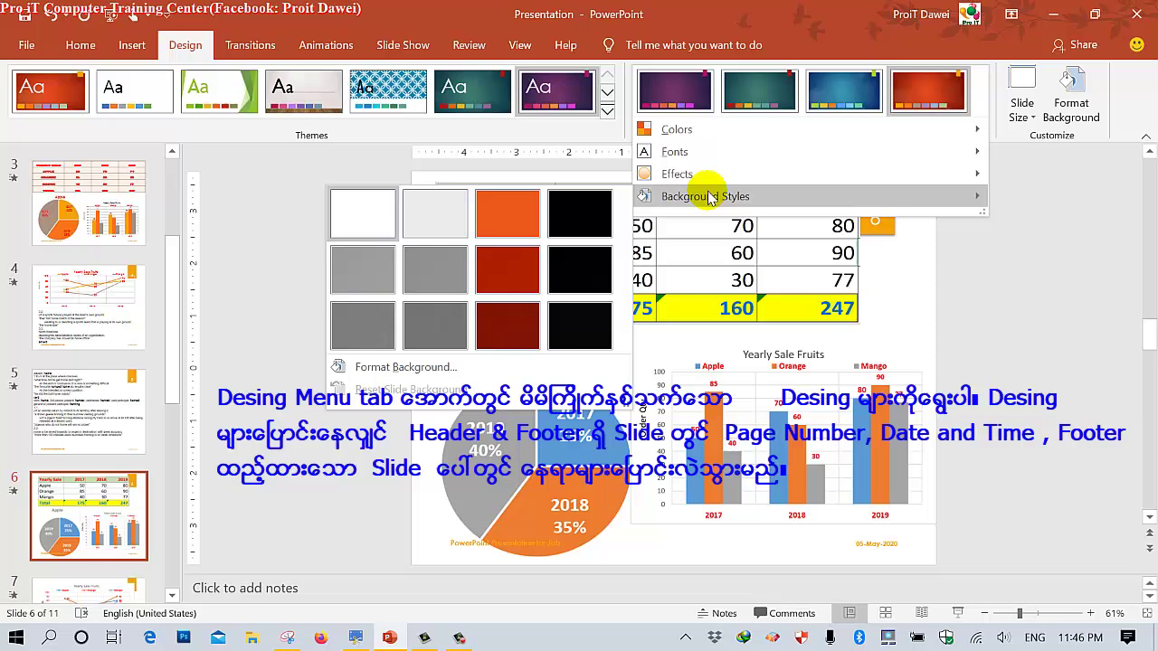
pyautogui.click(607, 112)
pyautogui.click(607, 112)
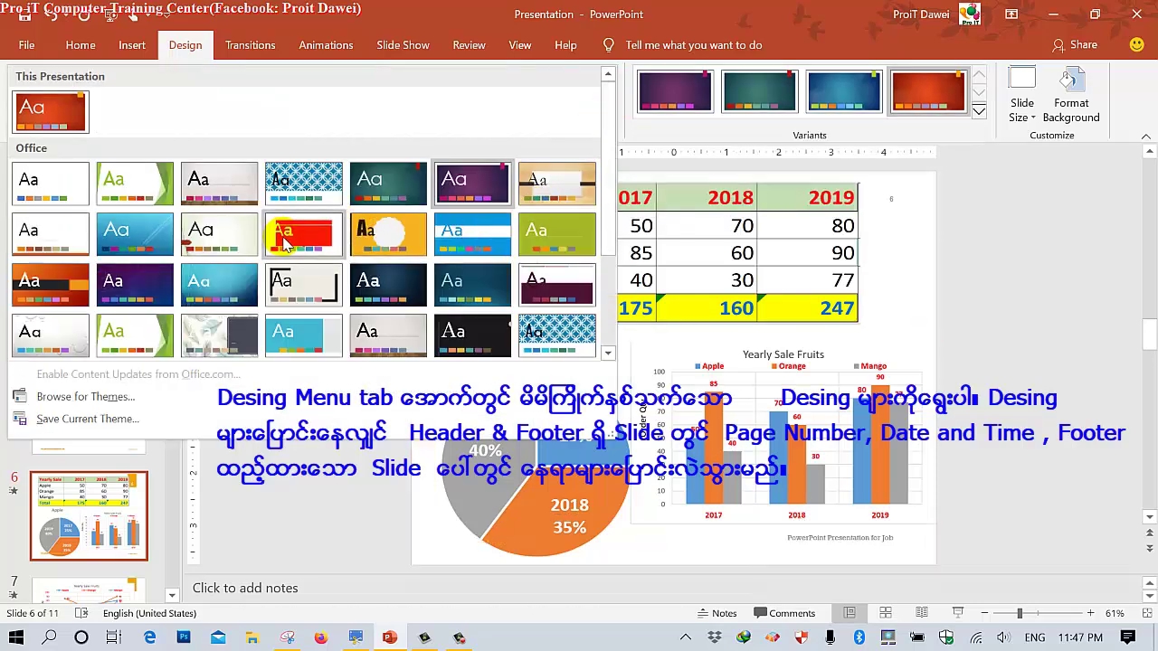
# Try the blue, plain white Office and red themes, settling on the solid blue banner theme.
pyautogui.click(118, 234)
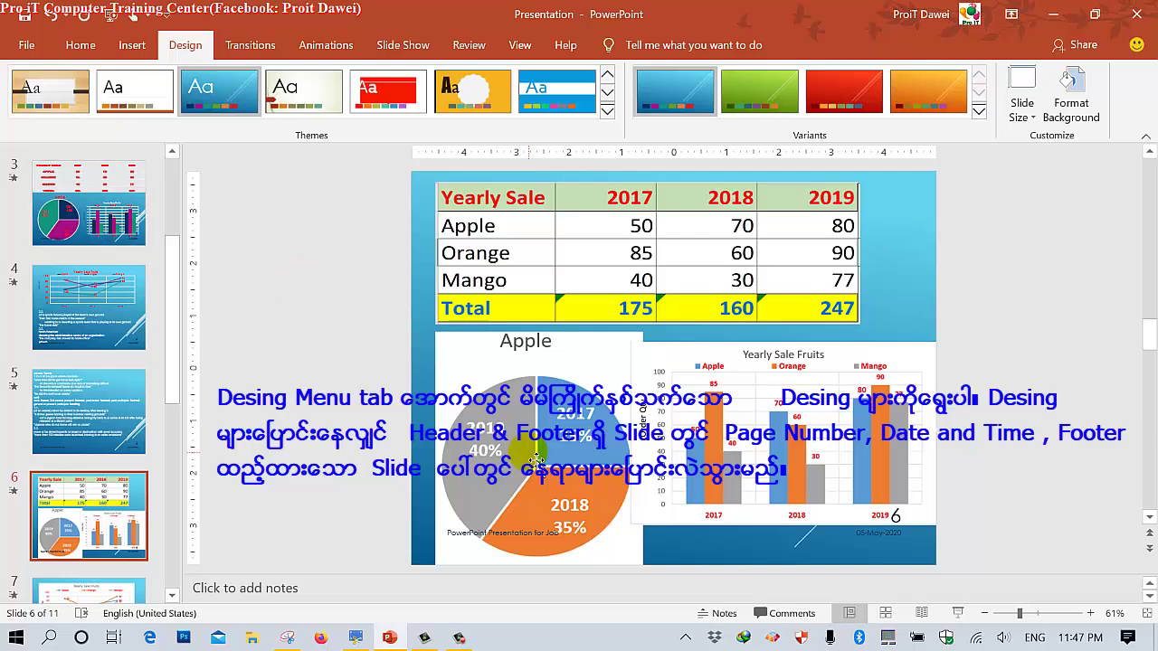
pyautogui.scroll(-1, 536, 459)
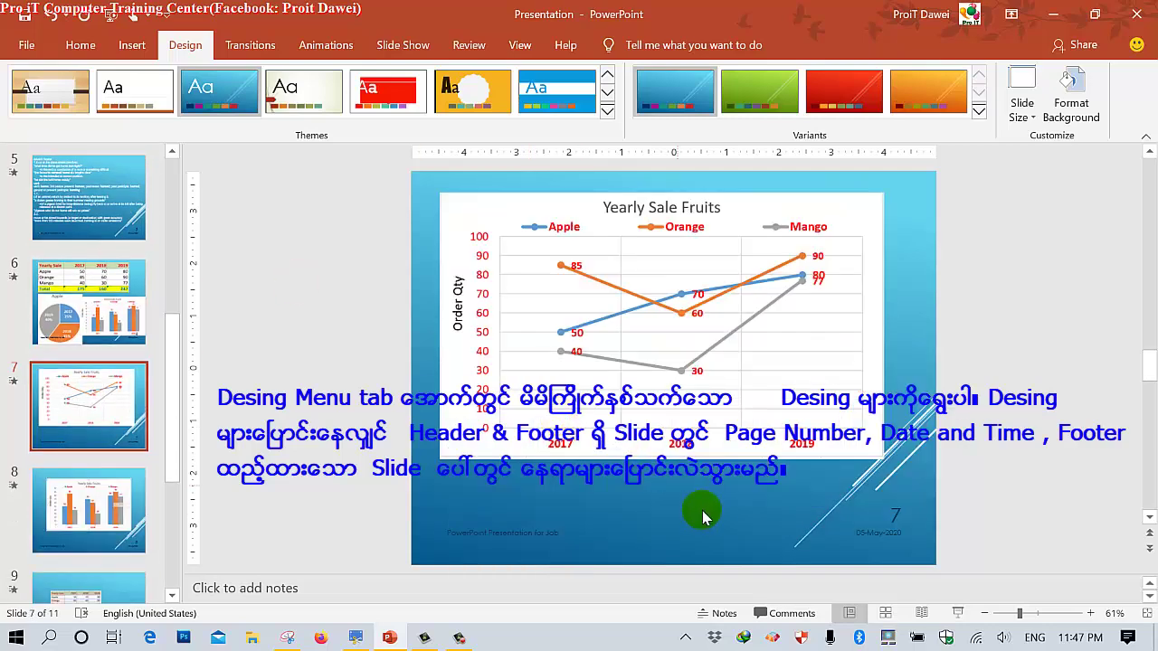
pyautogui.click(134, 90)
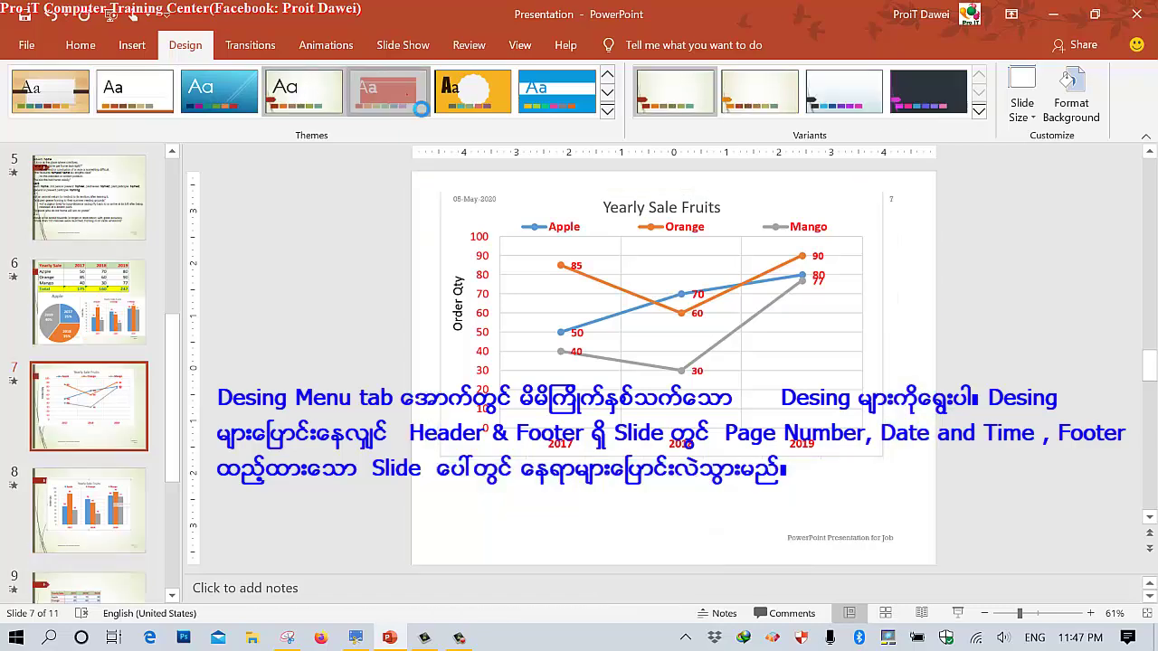
pyautogui.click(387, 91)
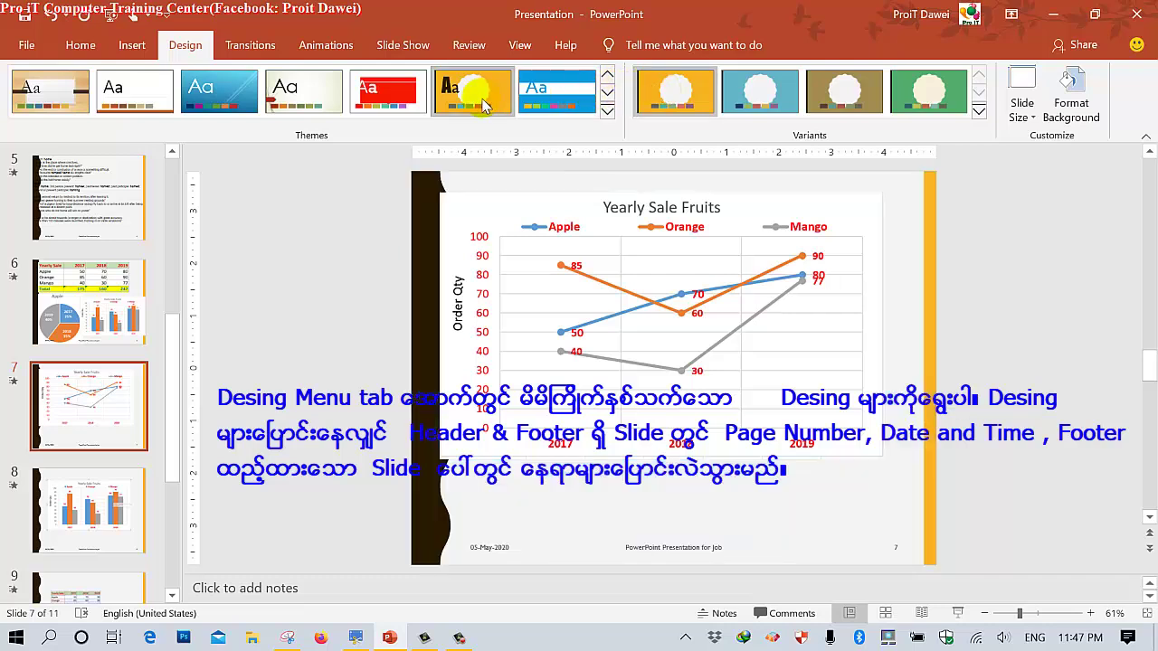
pyautogui.click(582, 111)
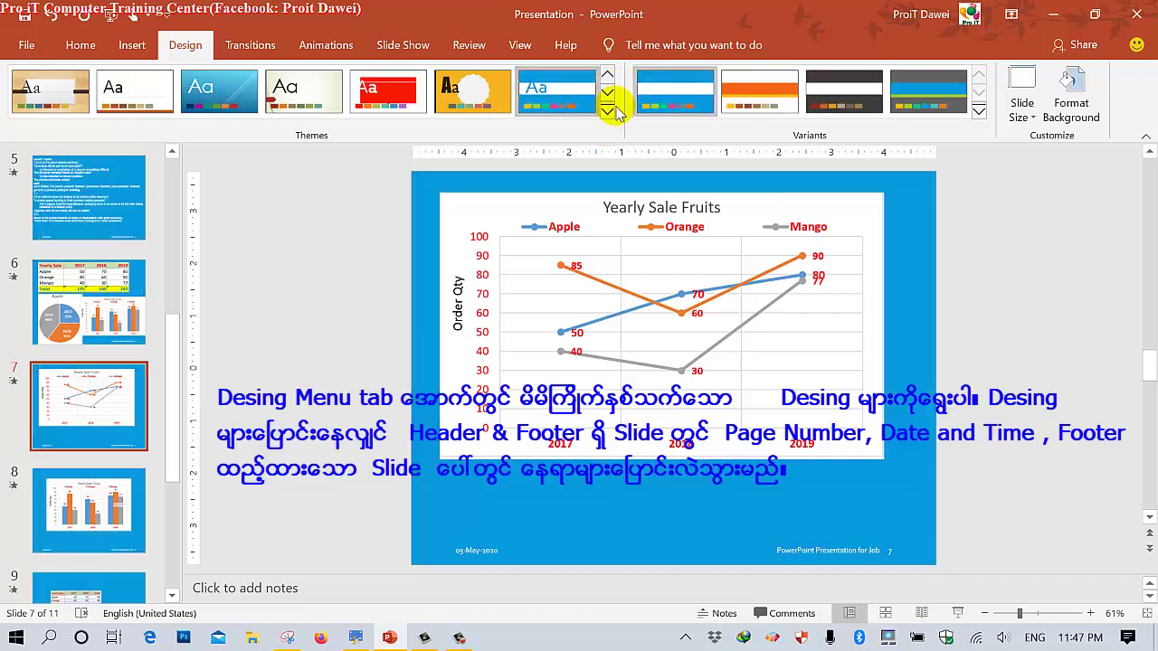
pyautogui.click(607, 110)
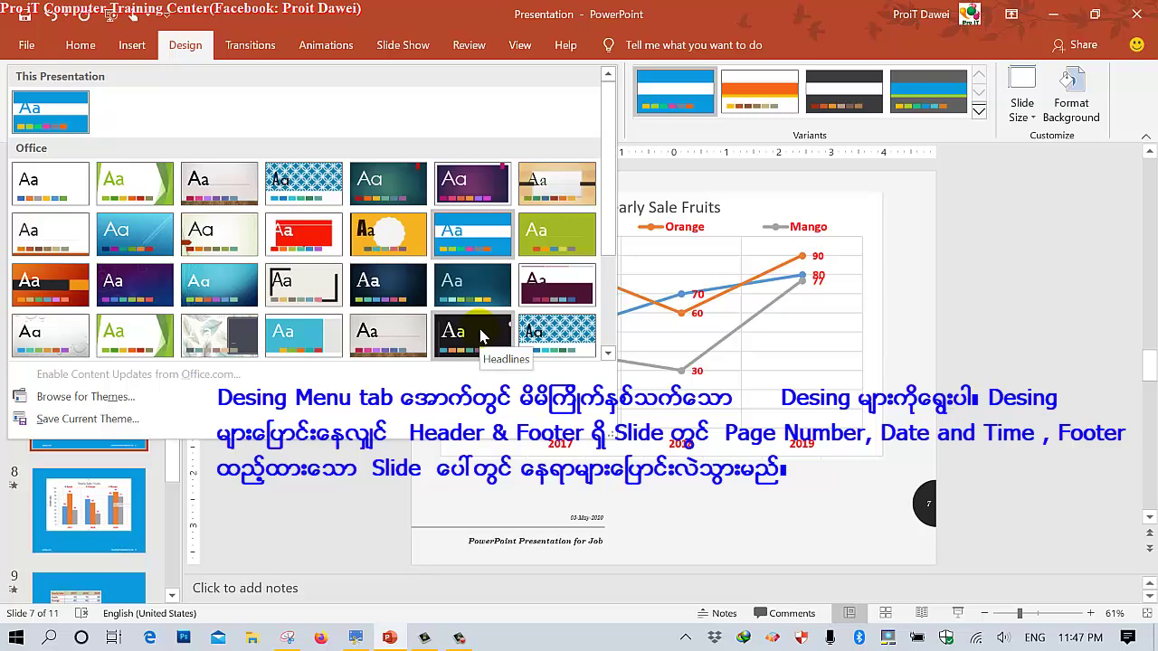
pyautogui.click(480, 337)
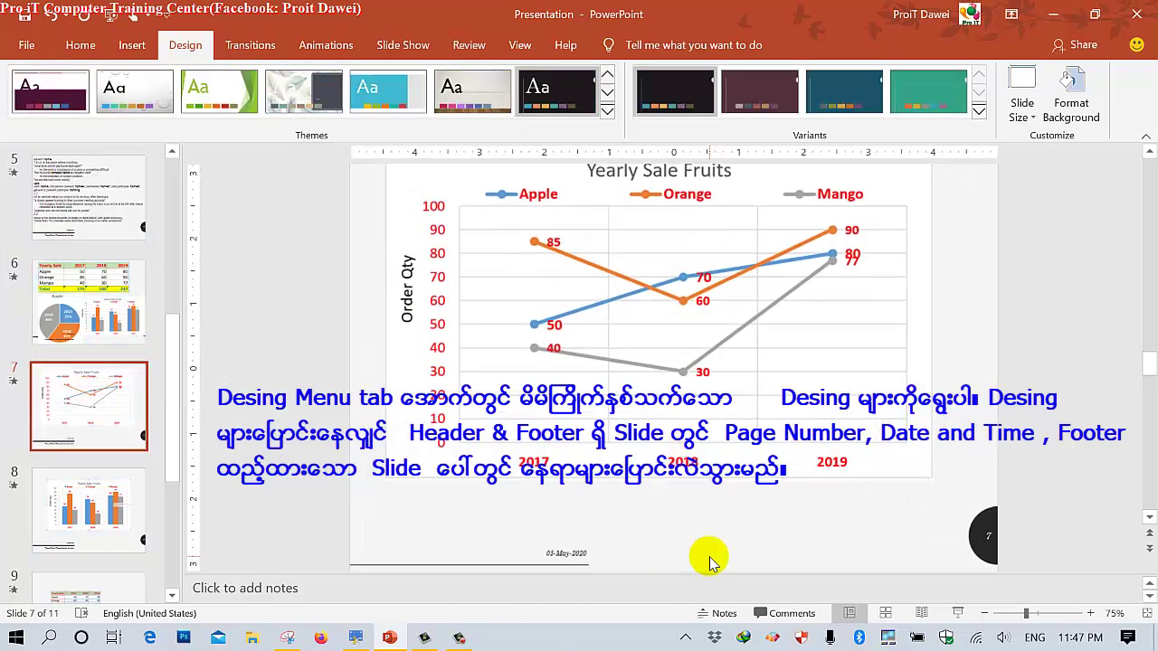
pyautogui.keyDown('ctrl'); pyautogui.scroll(3, 710, 561); pyautogui.keyUp('ctrl')
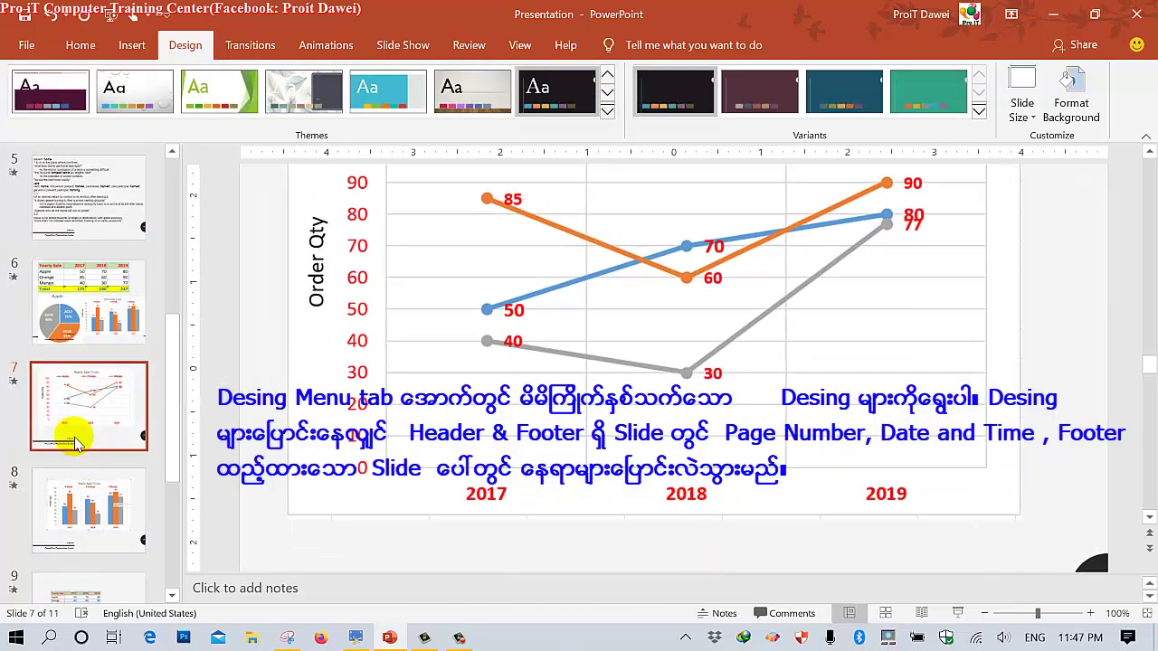
pyautogui.scroll(-1, 530, 500)
pyautogui.scroll(-2, 532, 505)
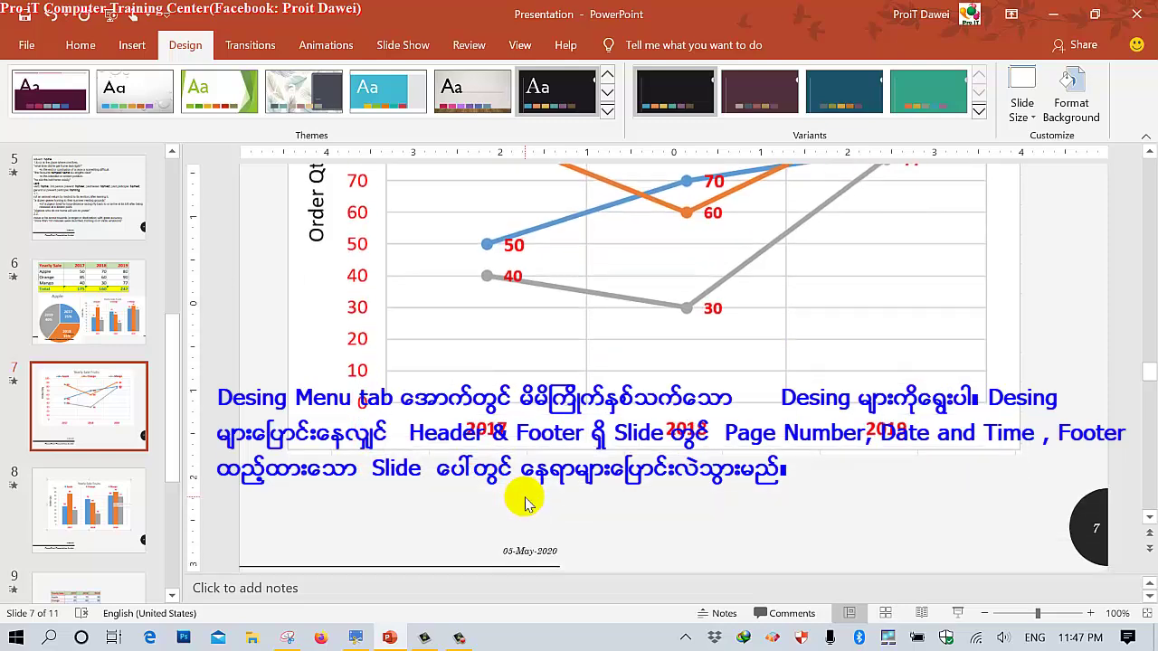
pyautogui.keyDown('ctrl'); pyautogui.scroll(-3, 532, 509); pyautogui.keyUp('ctrl')
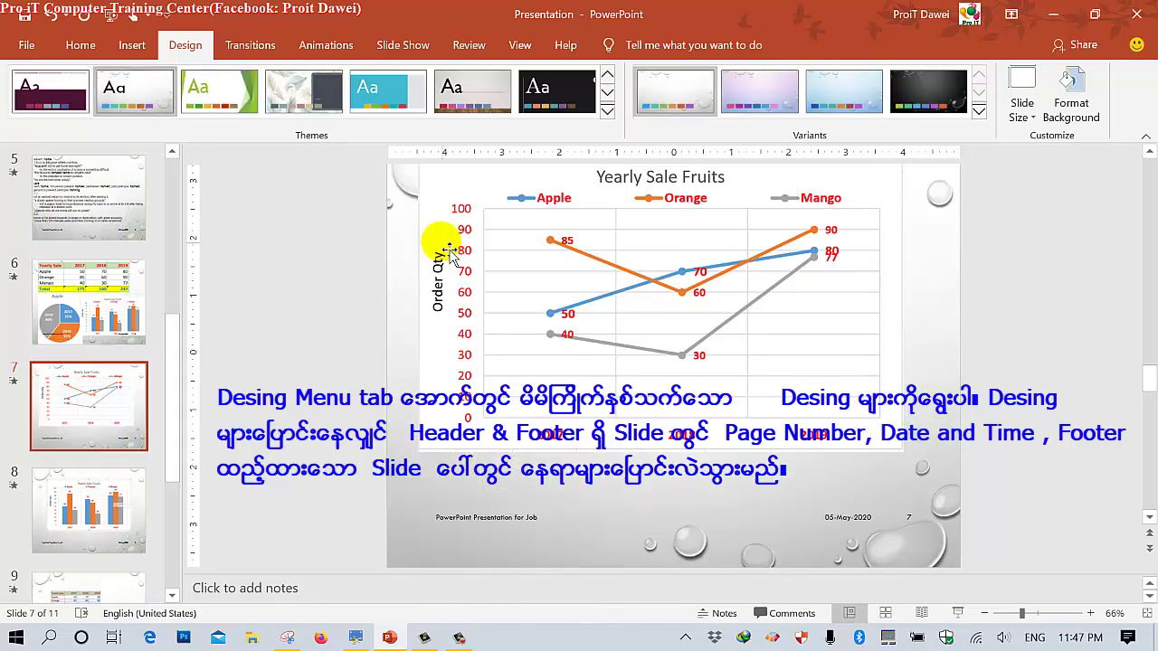
pyautogui.click(371, 95)
pyautogui.scroll(-1, 674, 379)
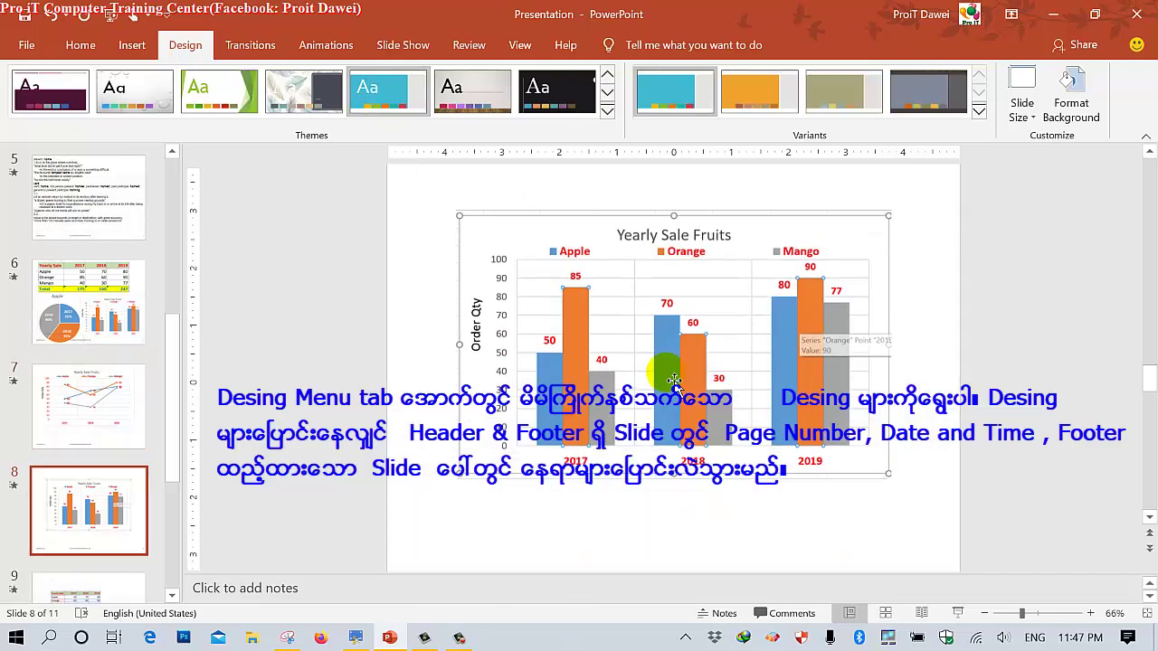
pyautogui.click(561, 107)
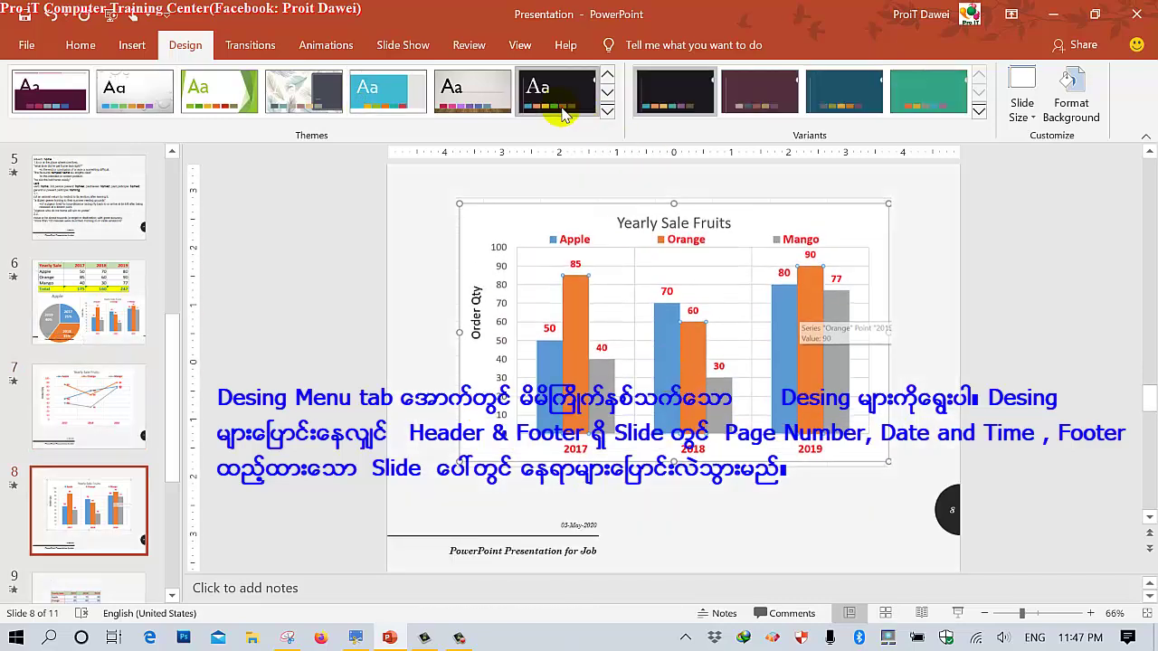
pyautogui.click(62, 324)
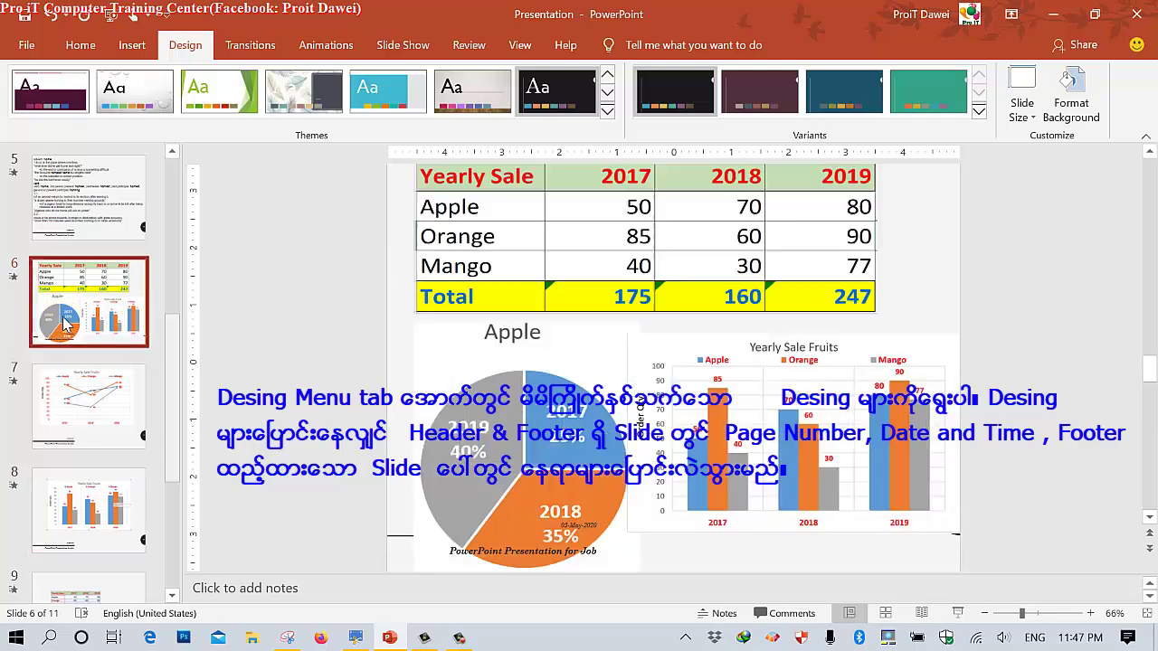
pyautogui.click(54, 378)
pyautogui.scroll(1, 663, 520)
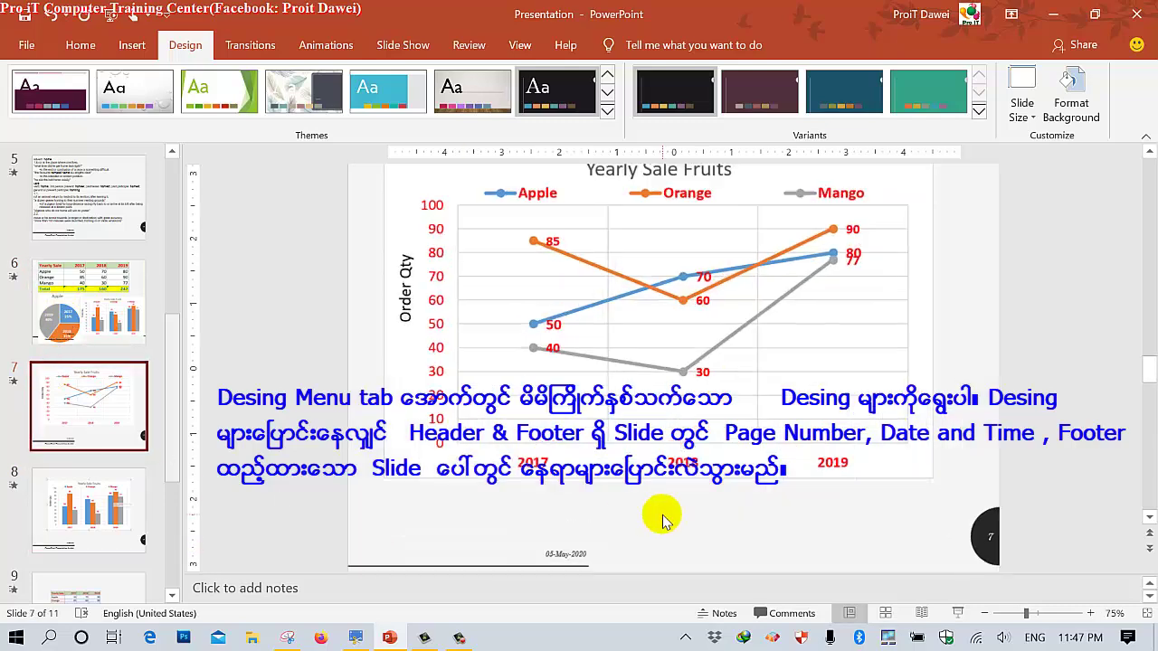
pyautogui.scroll(3, 663, 520)
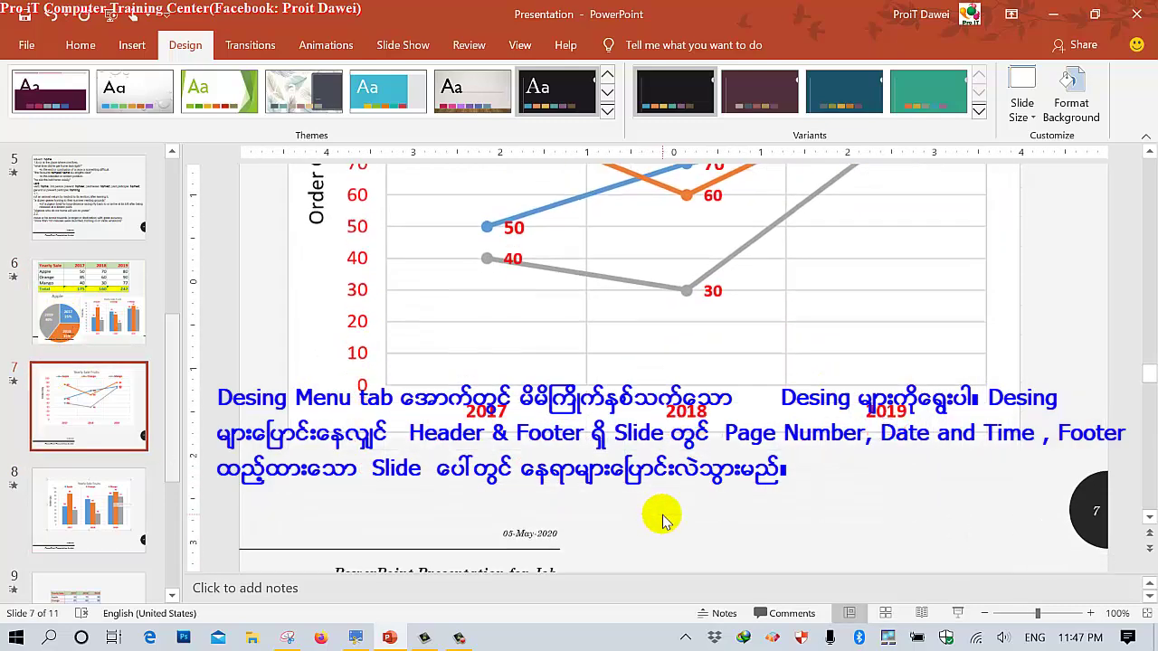
pyautogui.scroll(-1, 663, 520)
pyautogui.scroll(-1, 663, 520)
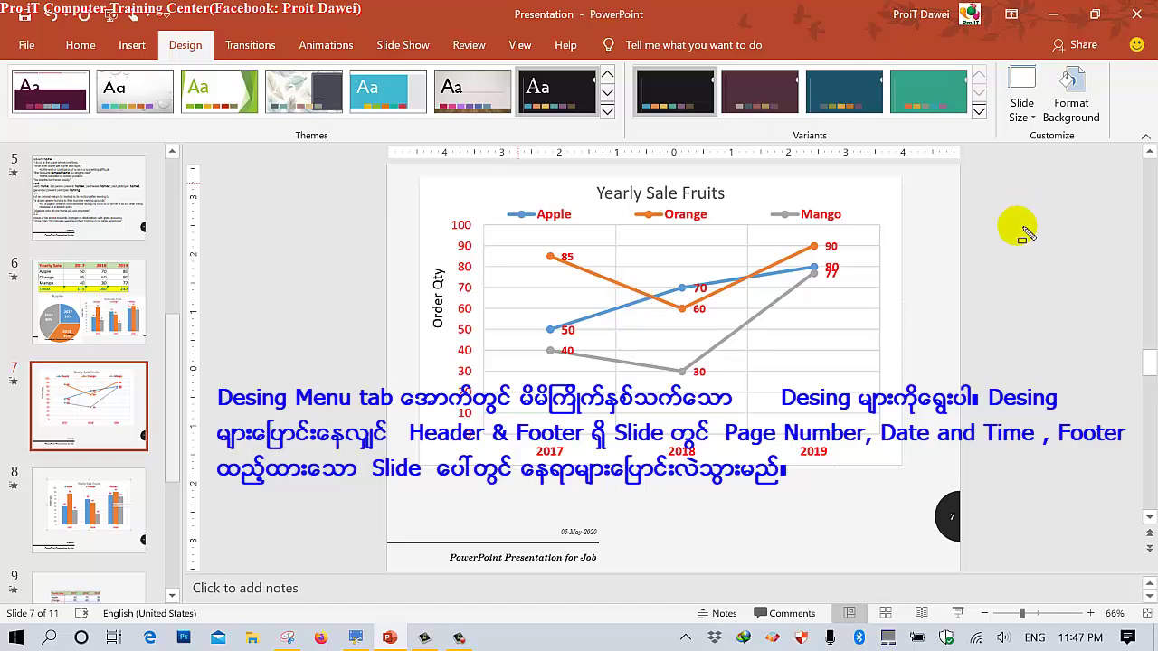
# Apply the plain white theme and check the footer text, 05-May-2020 date and slide number.
pyautogui.moveTo(966, 548); pyautogui.dragTo(1010, 572)
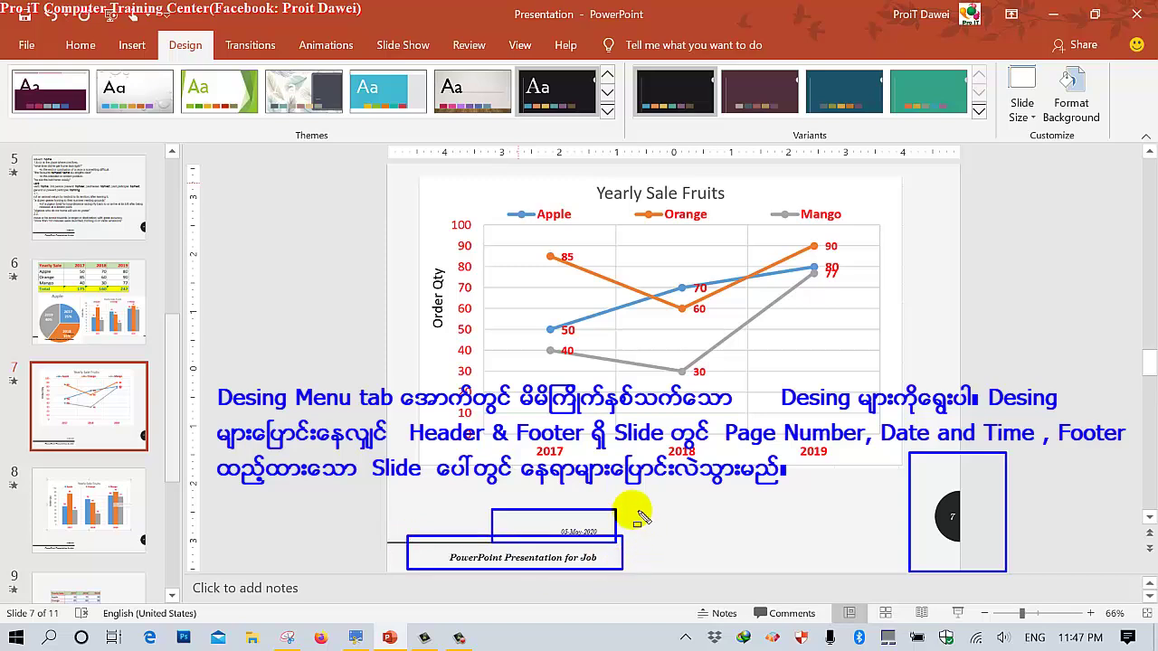
pyautogui.click(114, 476)
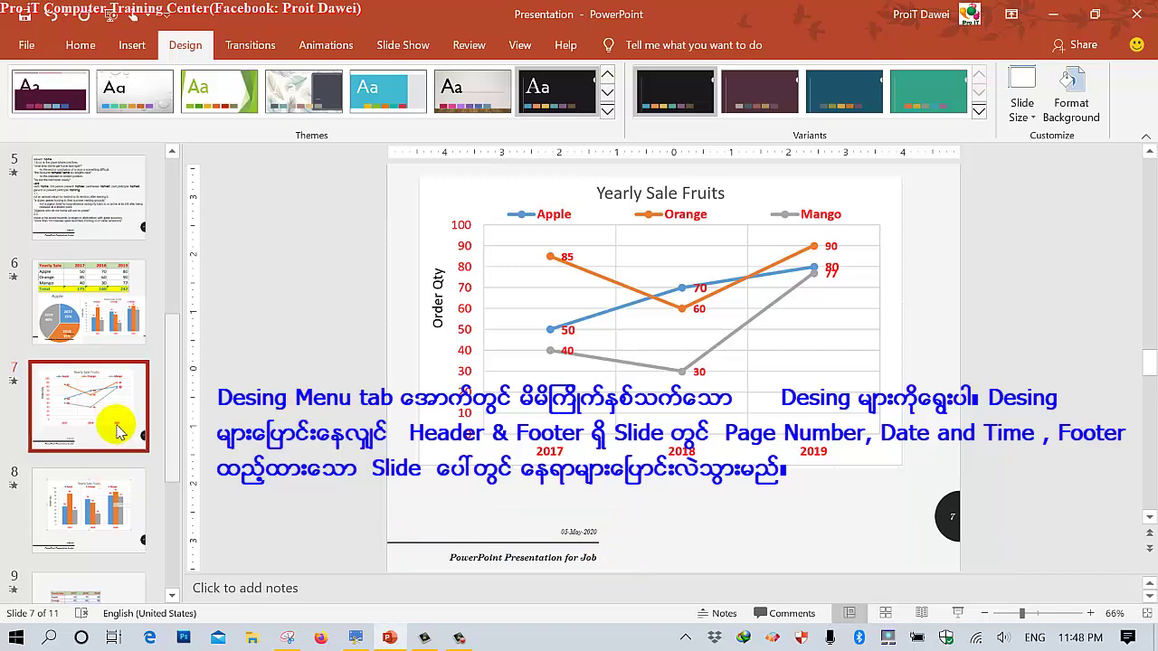
pyautogui.click(52, 86)
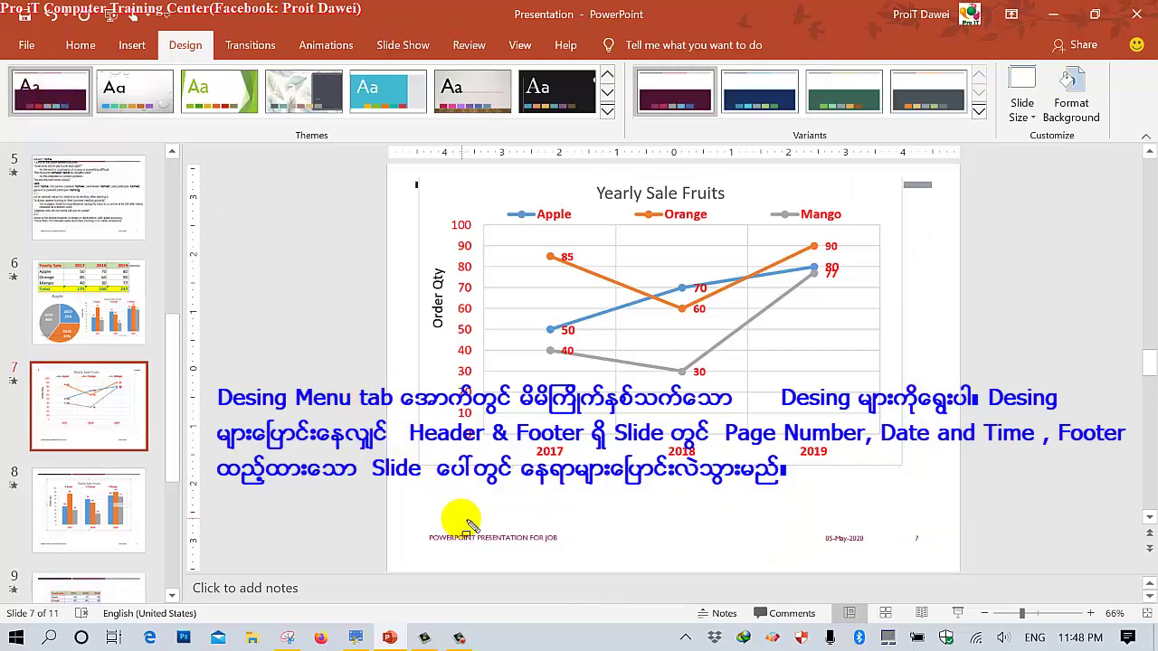
pyautogui.moveTo(415, 520); pyautogui.dragTo(586, 576)
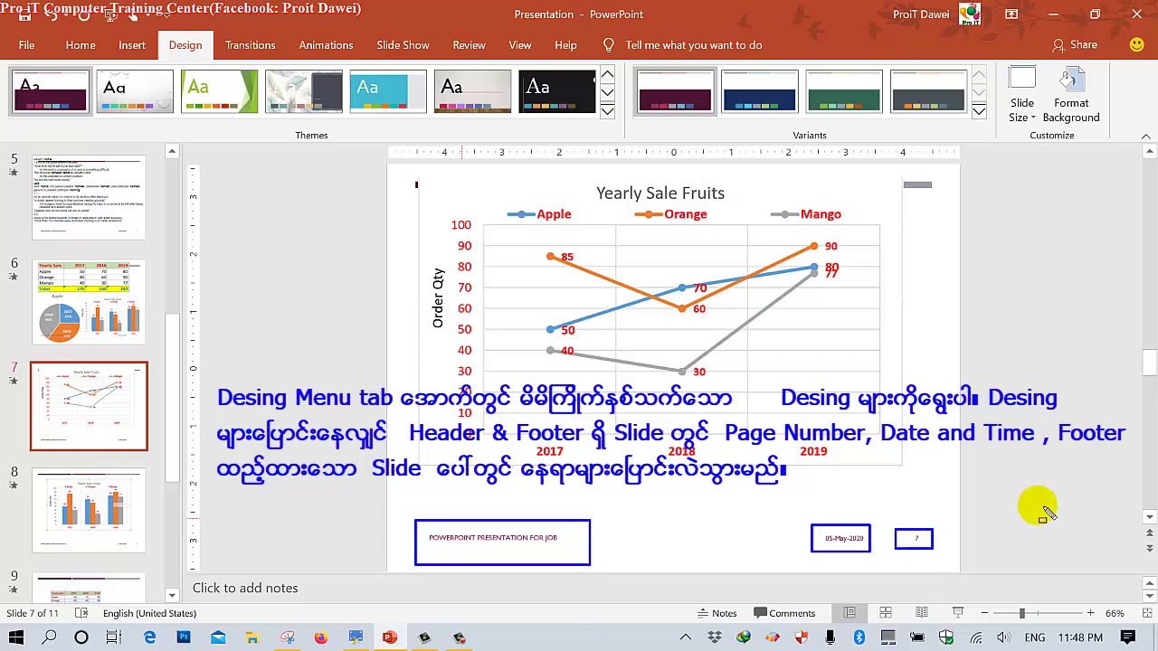
pyautogui.press('Escape')
pyautogui.scroll(8, 975, 516)
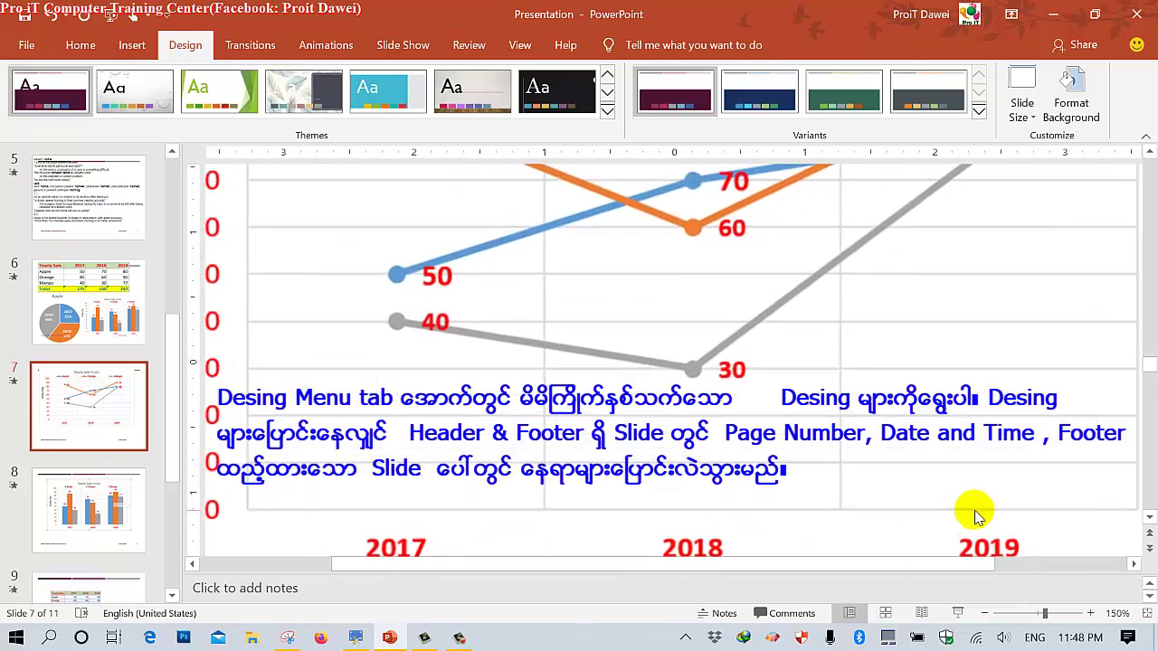
pyautogui.scroll(-5, 979, 518)
pyautogui.scroll(-2, 978, 518)
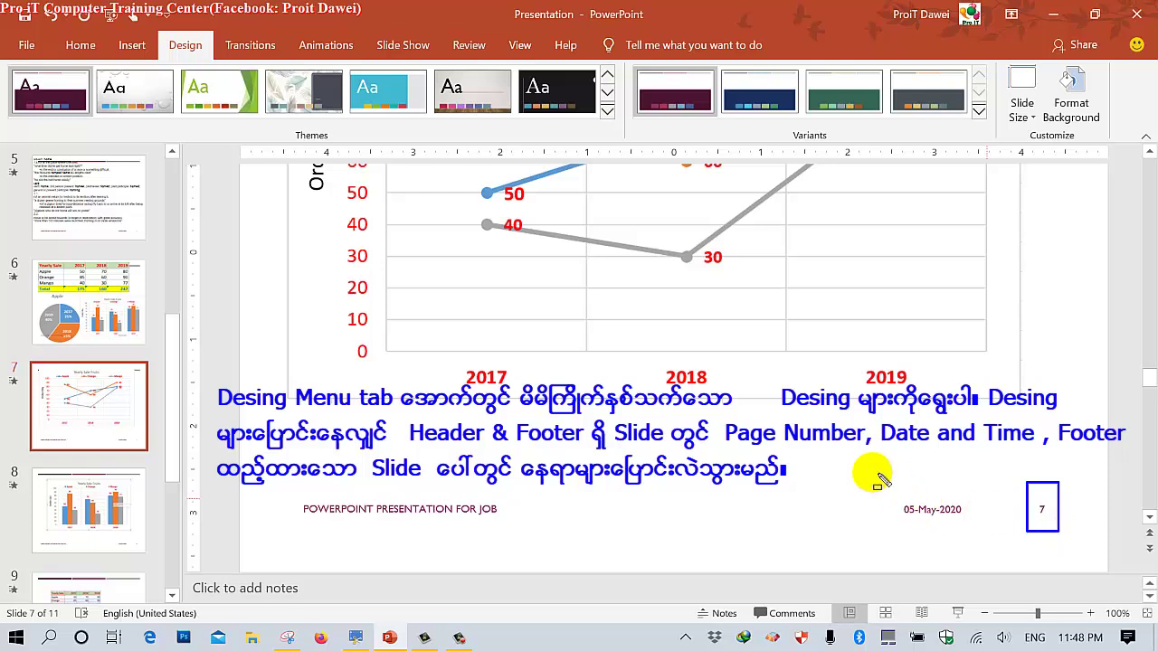
pyautogui.moveTo(974, 542); pyautogui.dragTo(972, 538)
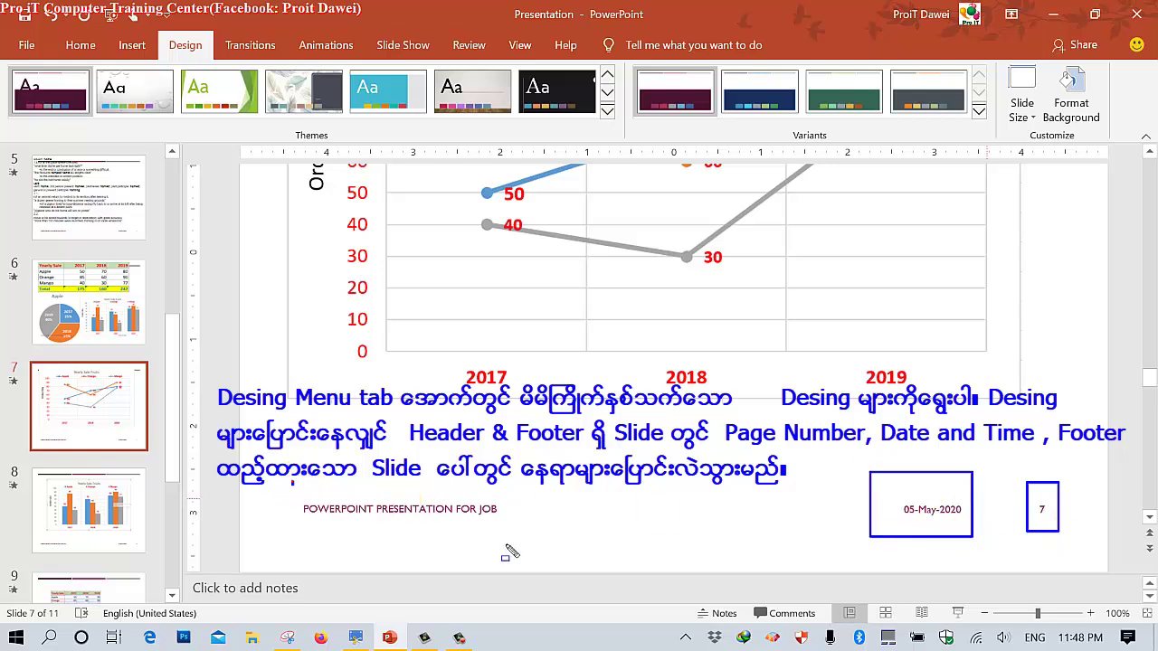
pyautogui.moveTo(509, 552); pyautogui.dragTo(547, 543)
pyautogui.click(543, 543)
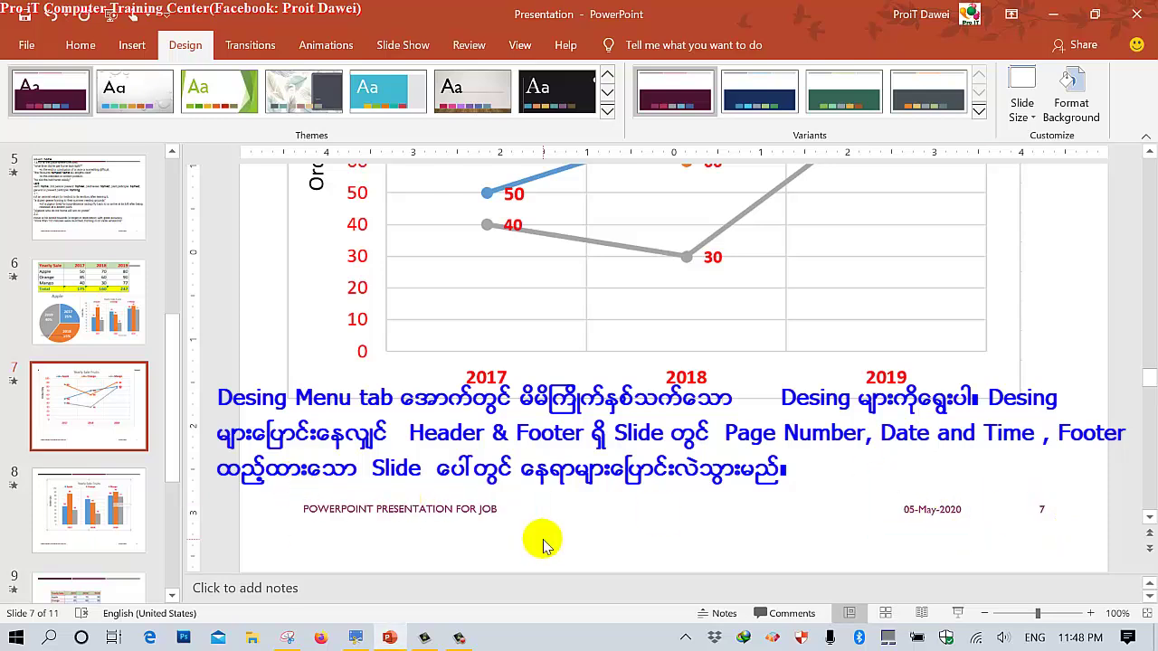
# Try the Headlines, green Facet, Droplet and beige-bordered themes on the slides.
pyautogui.click(563, 87)
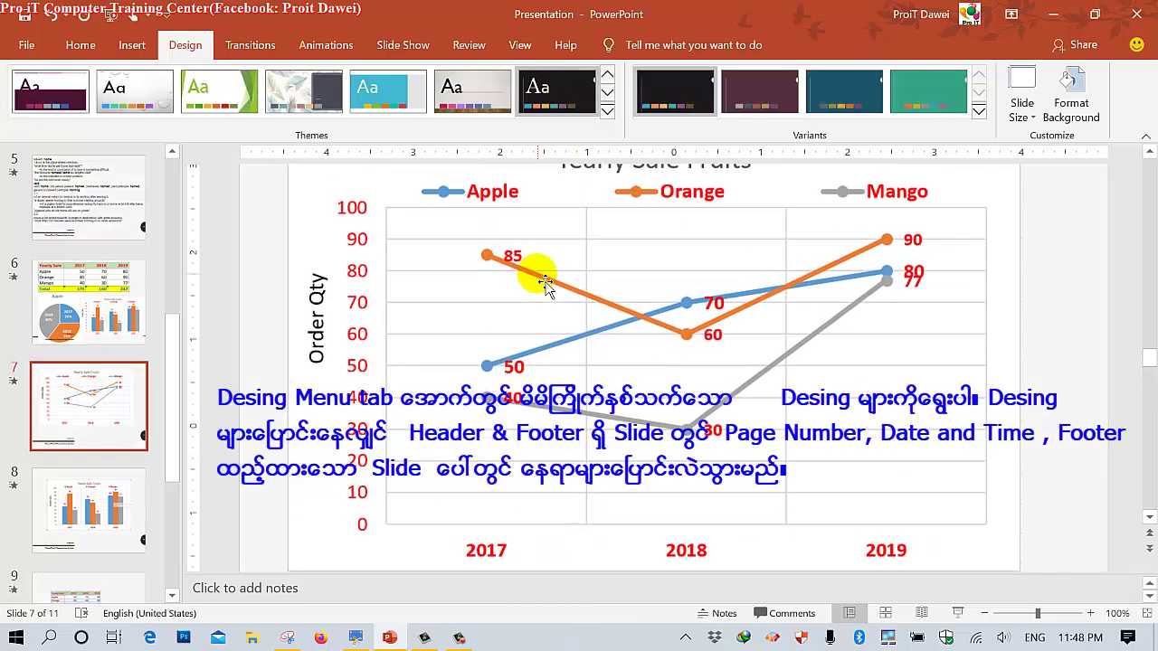
pyautogui.keyDown('ctrl'); pyautogui.scroll(-5, 534, 276); pyautogui.keyUp('ctrl')
pyautogui.keyDown('ctrl'); pyautogui.scroll(2, 537, 281); pyautogui.keyUp('ctrl')
pyautogui.keyDown('ctrl'); pyautogui.scroll(1, 537, 280); pyautogui.keyUp('ctrl')
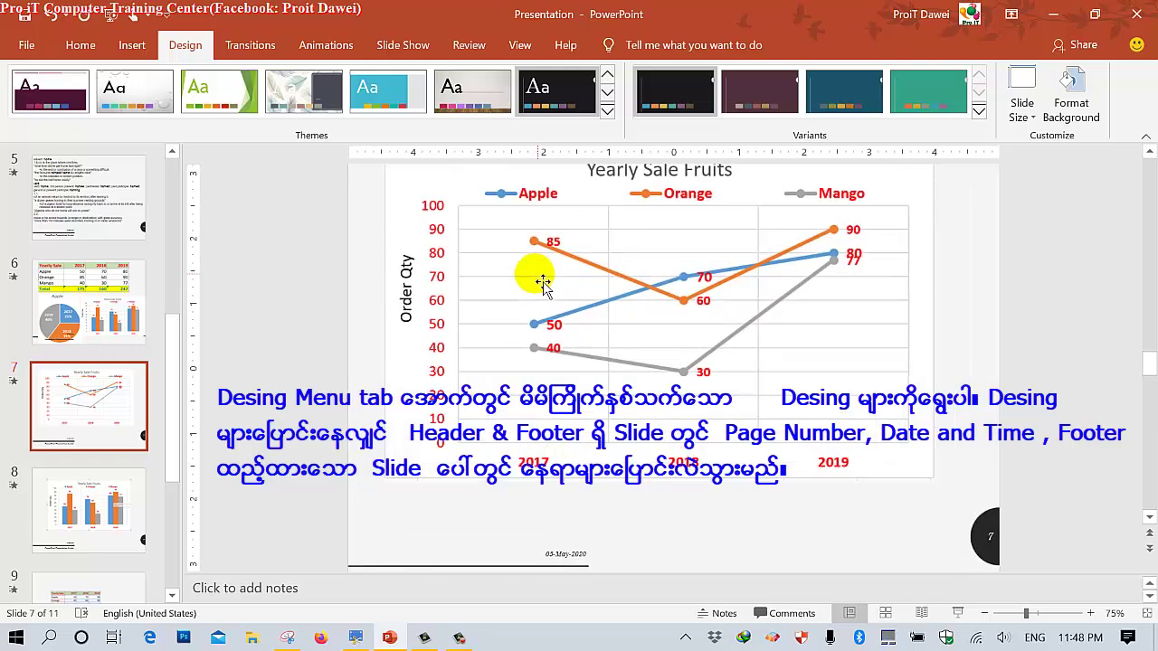
pyautogui.click(227, 96)
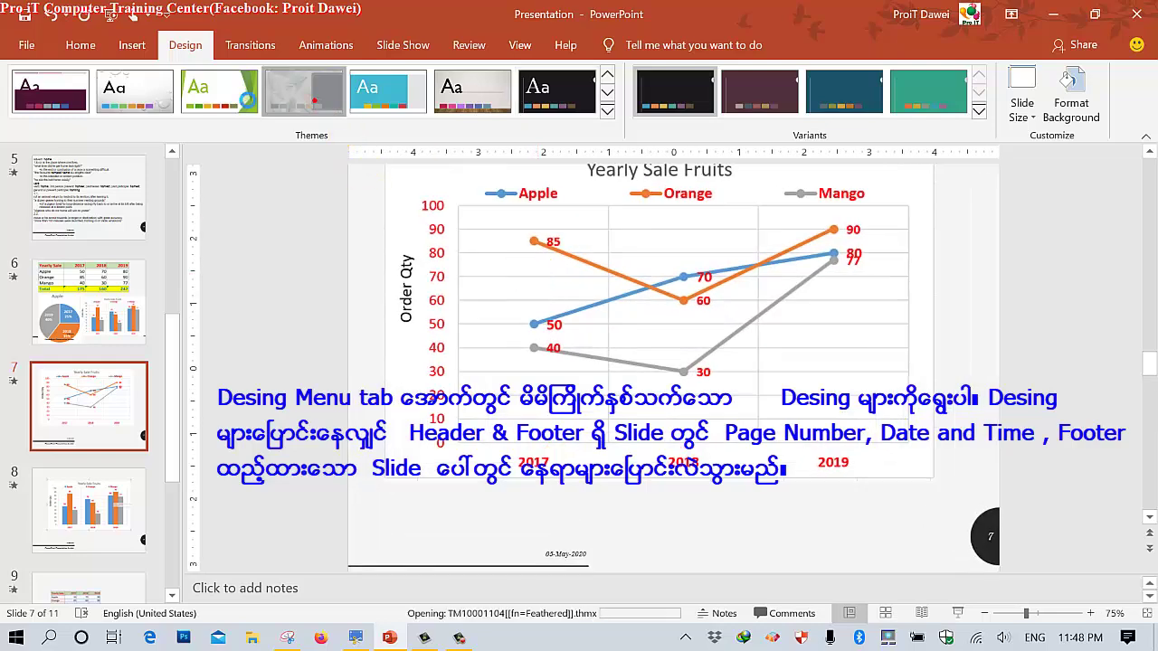
pyautogui.click(154, 88)
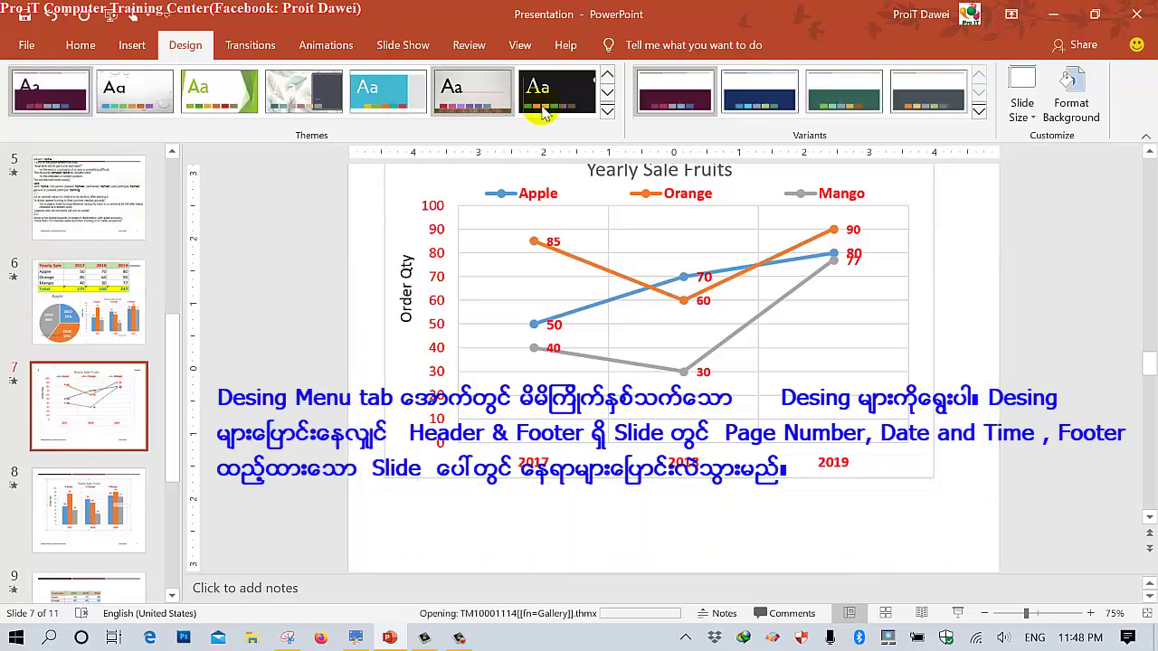
pyautogui.click(607, 110)
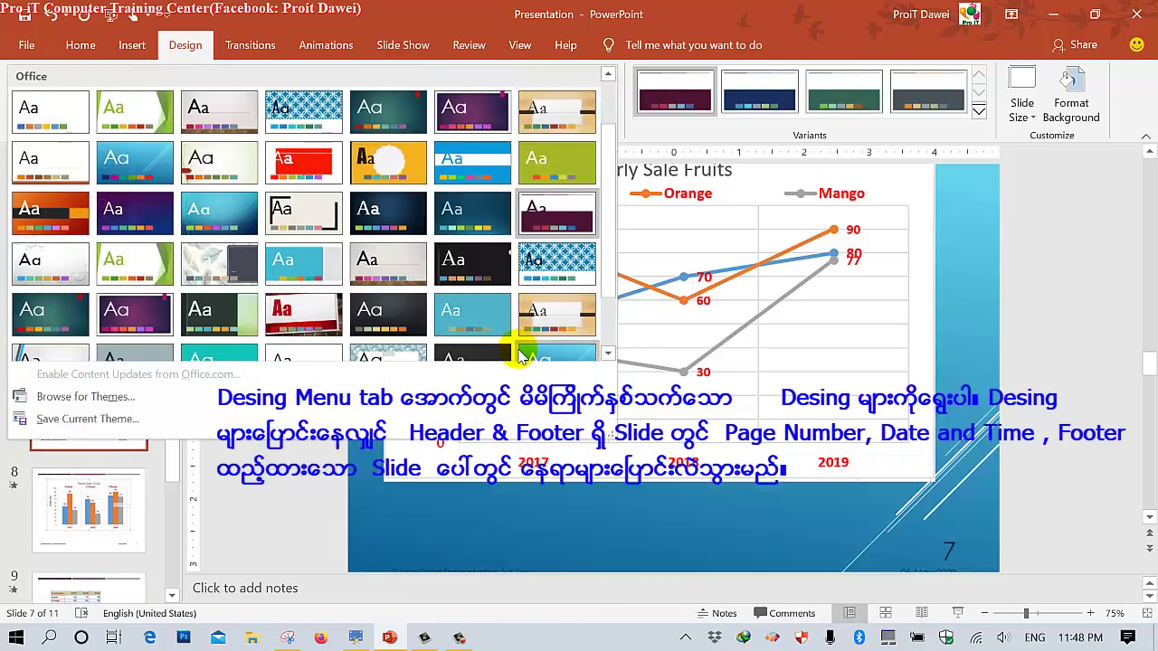
pyautogui.scroll(1, 517, 336)
pyautogui.click(516, 349)
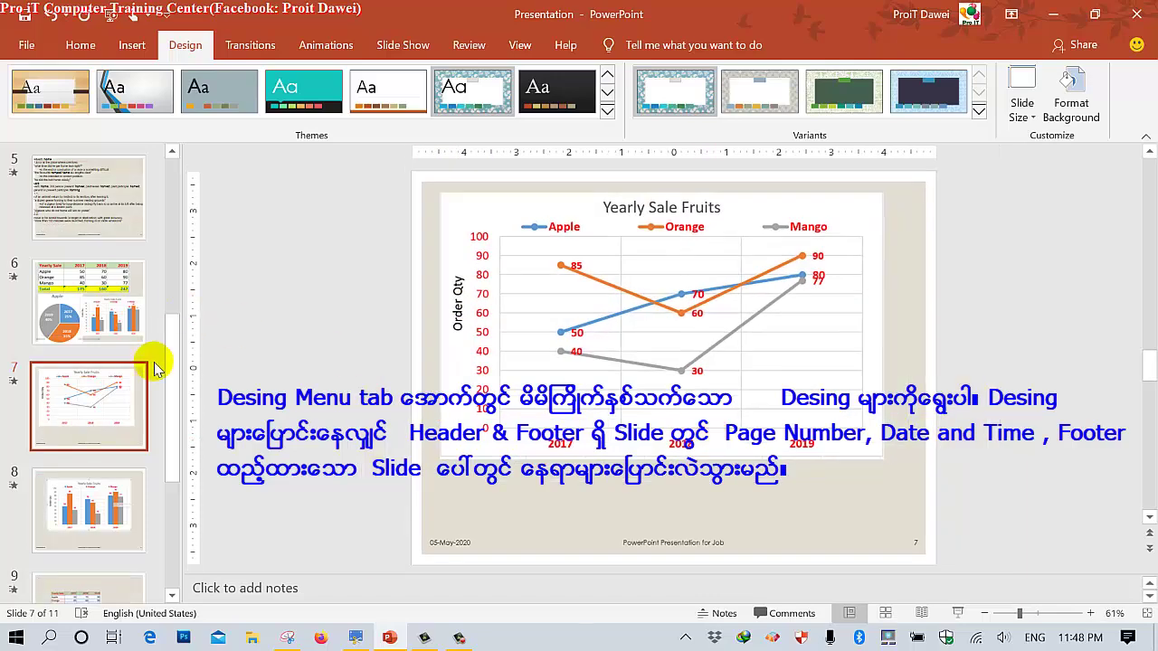
# On slide 6, try the angled-stripe and black themes, then apply the light-blue theme.
pyautogui.click(87, 272)
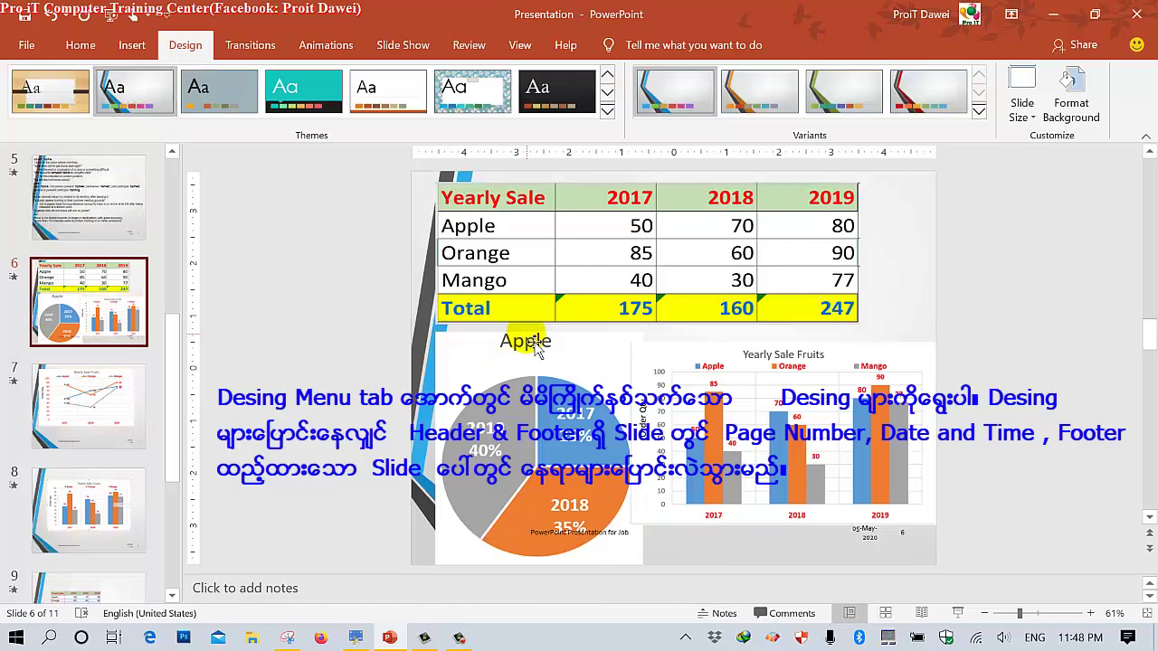
pyautogui.click(455, 93)
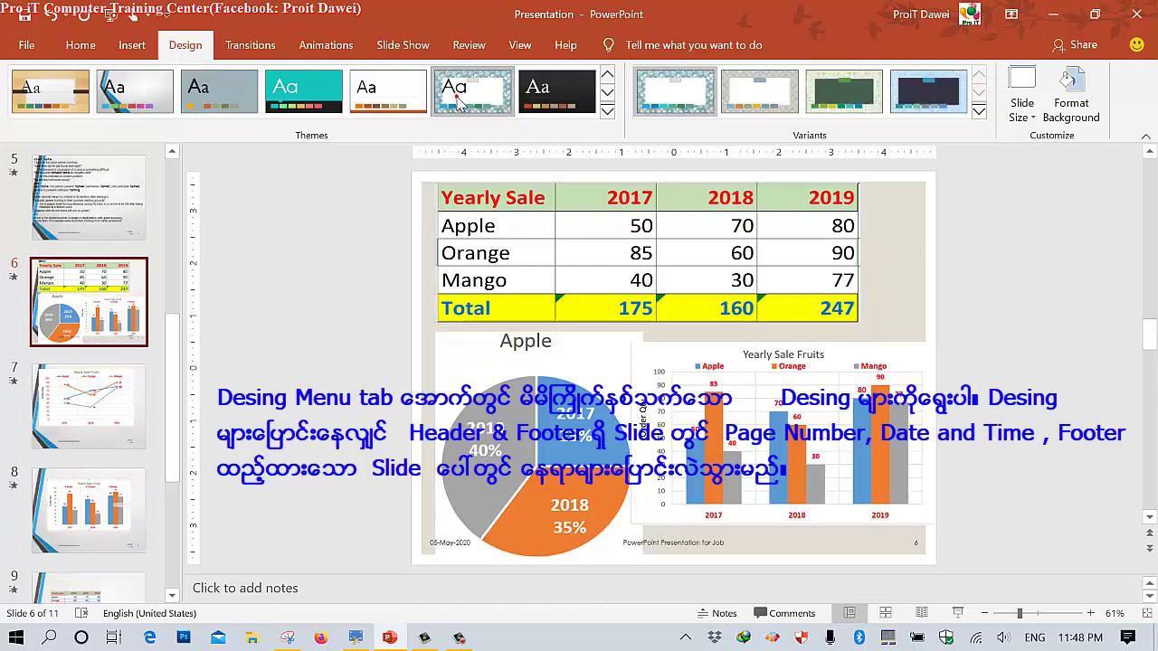
pyautogui.click(548, 91)
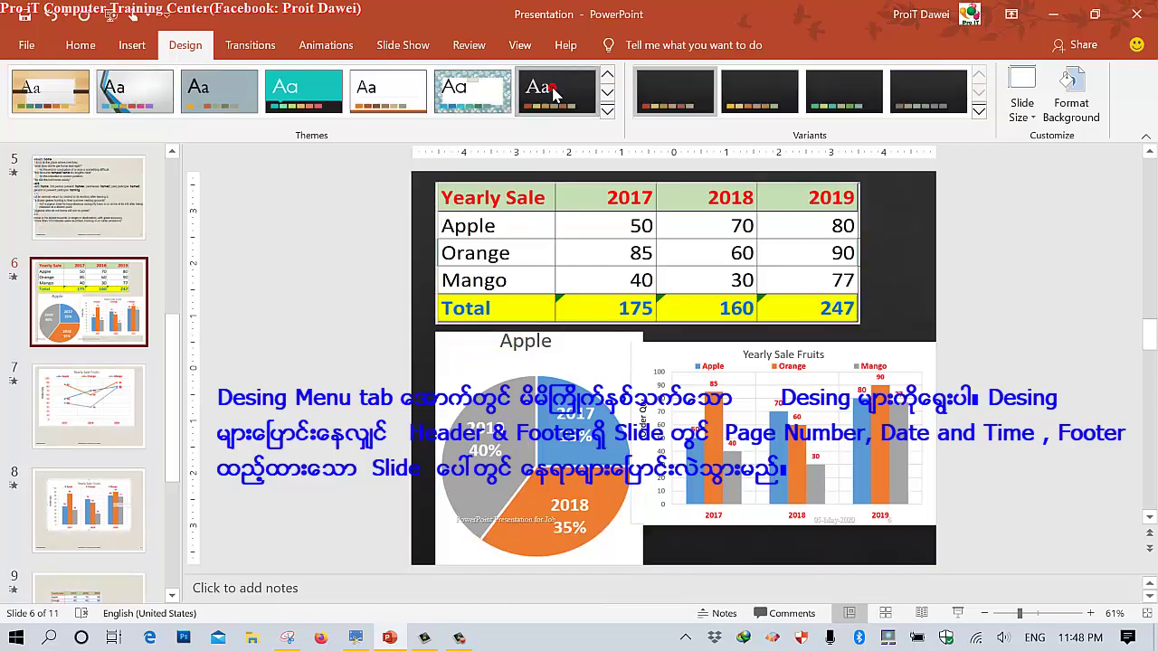
pyautogui.click(605, 111)
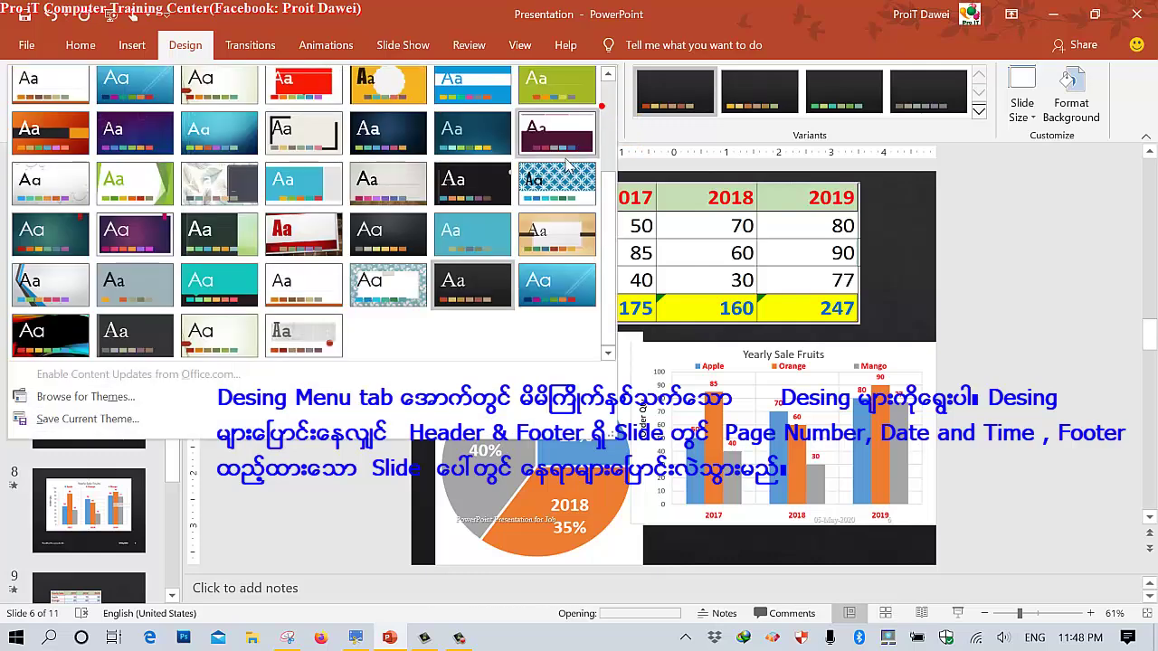
pyautogui.click(561, 297)
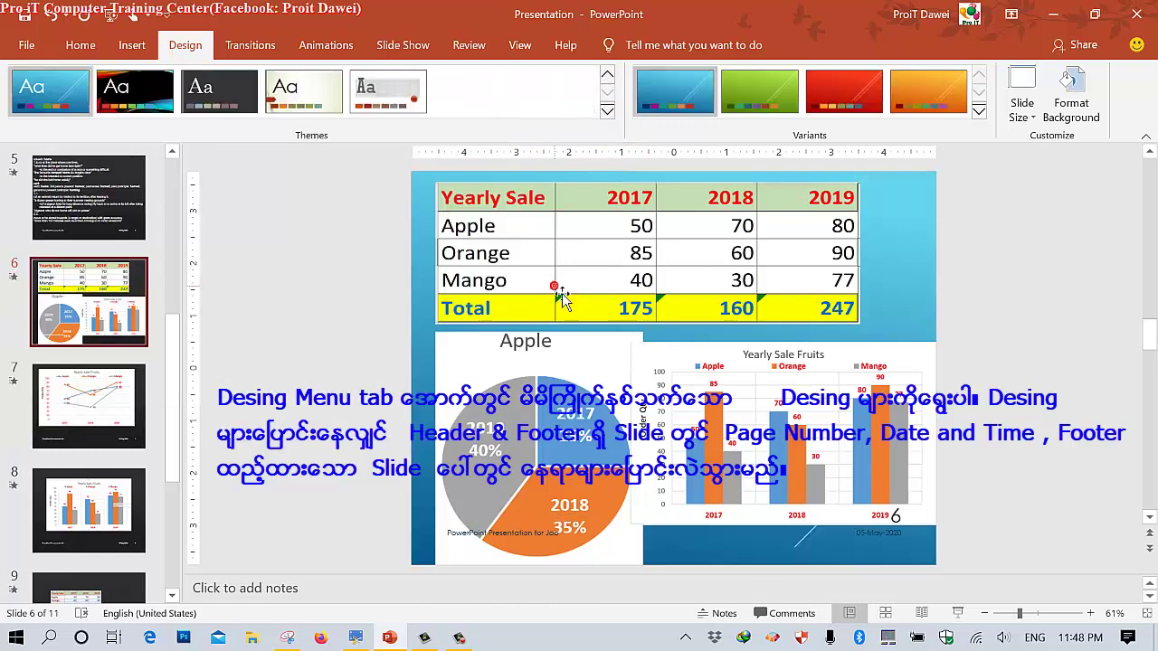
# Check the footer text, date and slide numbers on slides 8–10, ending on slide 9.
pyautogui.scroll(-1, 439, 413)
pyautogui.scroll(-1, 443, 439)
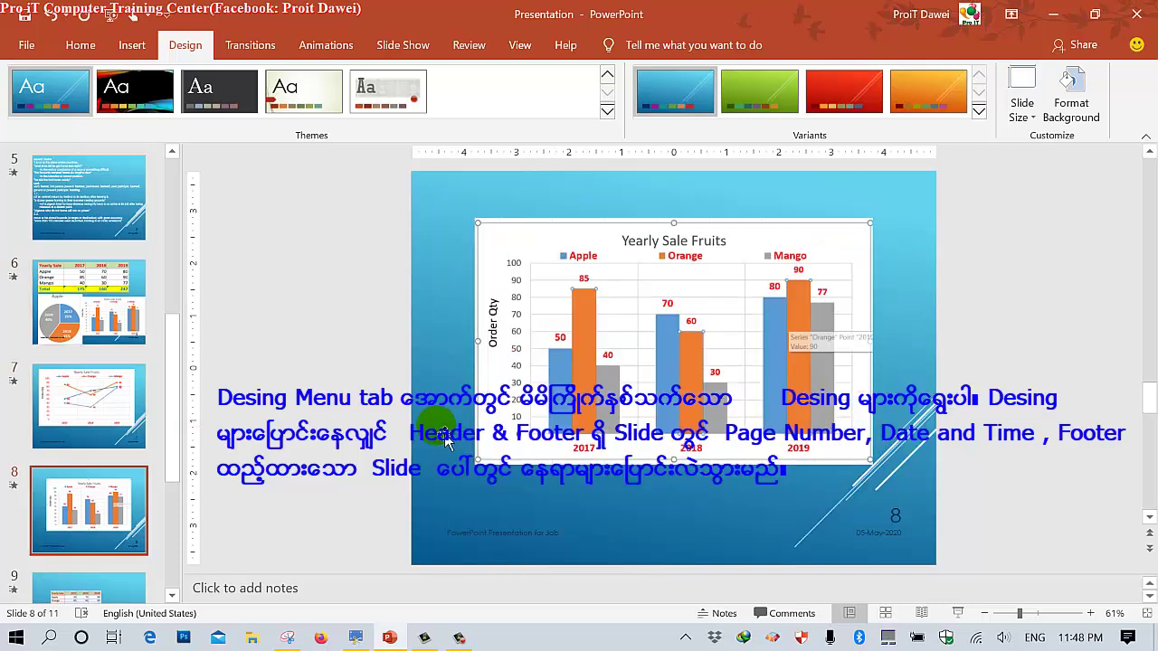
pyautogui.keyDown('ctrl'); pyautogui.scroll(2, 608, 525); pyautogui.keyUp('ctrl')
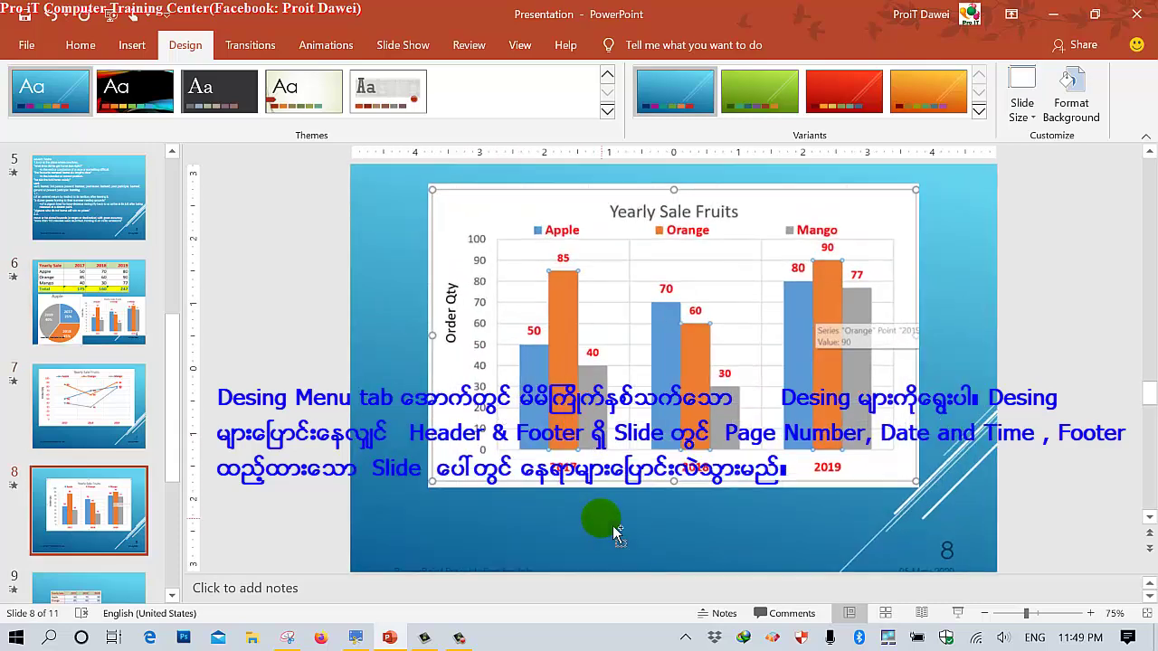
pyautogui.keyDown('ctrl'); pyautogui.scroll(2, 613, 520); pyautogui.keyUp('ctrl')
pyautogui.scroll(-2, 606, 518)
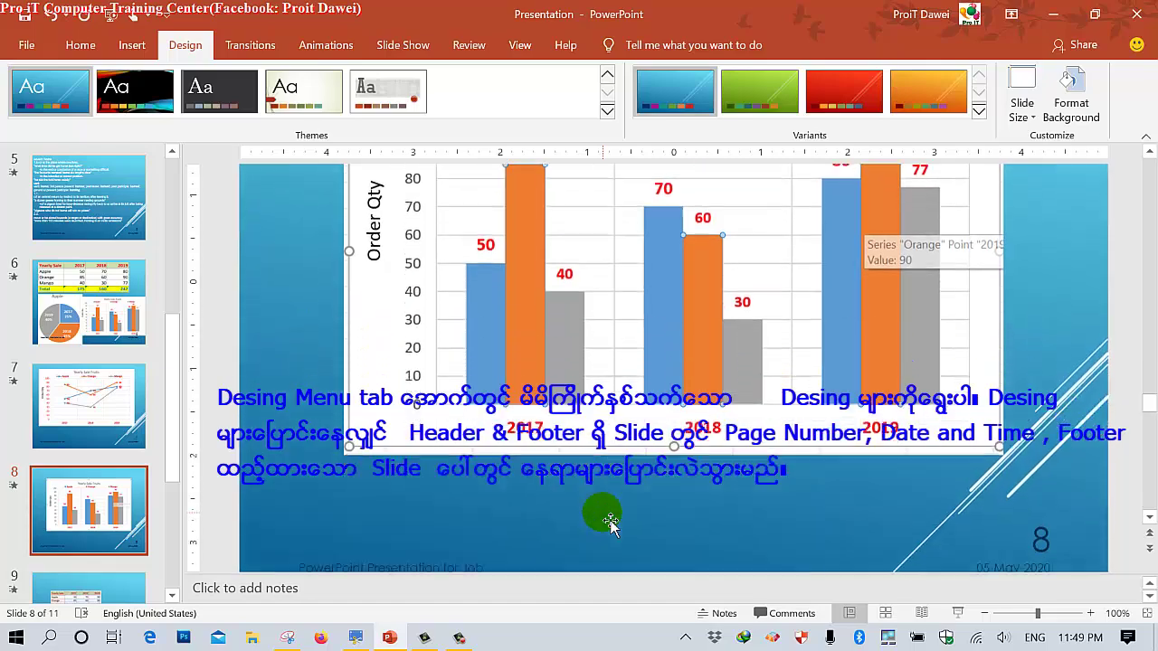
pyautogui.scroll(-2, 606, 517)
pyautogui.scroll(-3, 604, 518)
pyautogui.scroll(-1, 604, 517)
pyautogui.scroll(-1, 604, 517)
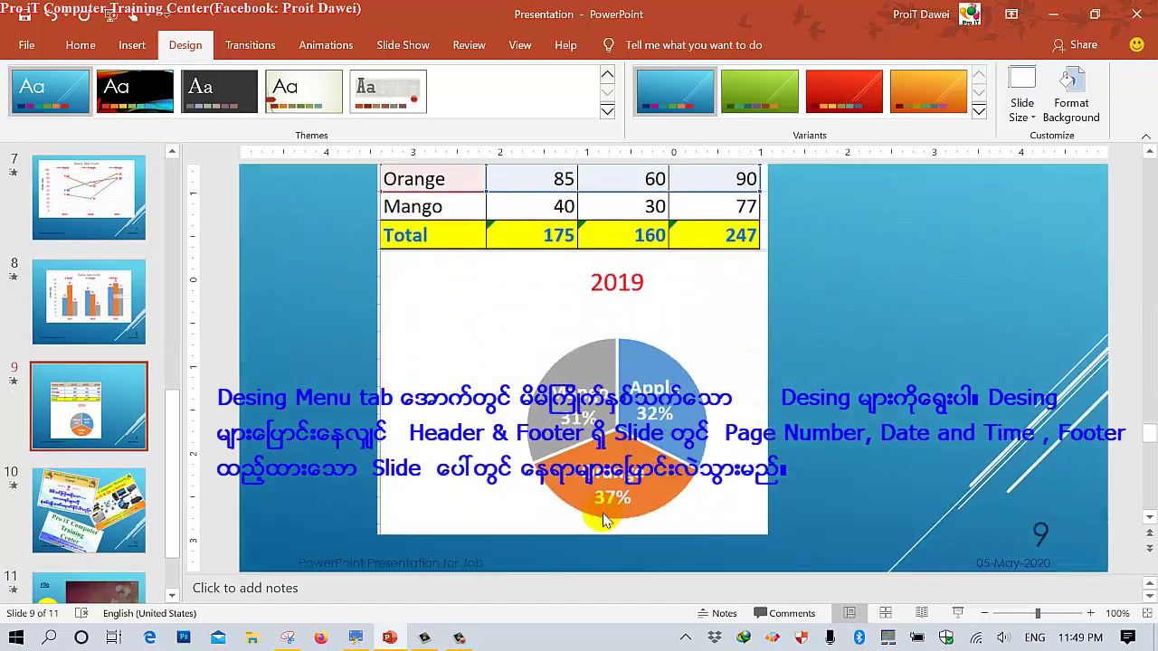
pyautogui.scroll(1, 604, 518)
pyautogui.scroll(-3, 604, 517)
pyautogui.scroll(-2, 604, 517)
pyautogui.scroll(-2, 604, 518)
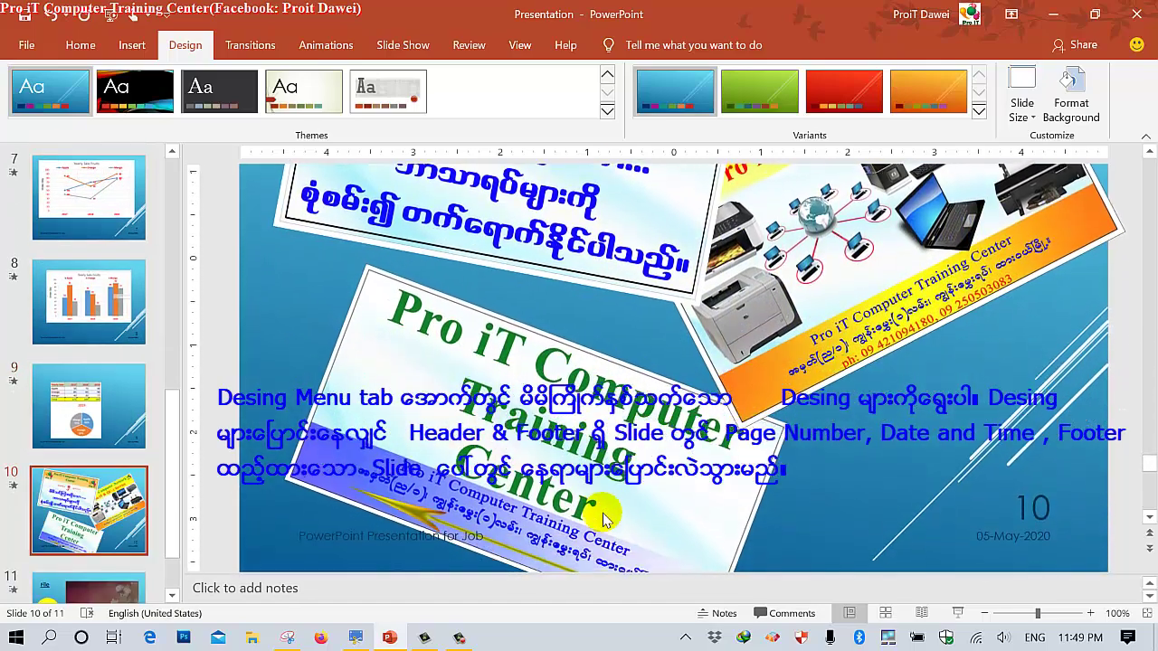
pyautogui.scroll(-1, 604, 518)
pyautogui.scroll(2, 604, 518)
pyautogui.scroll(3, 543, 488)
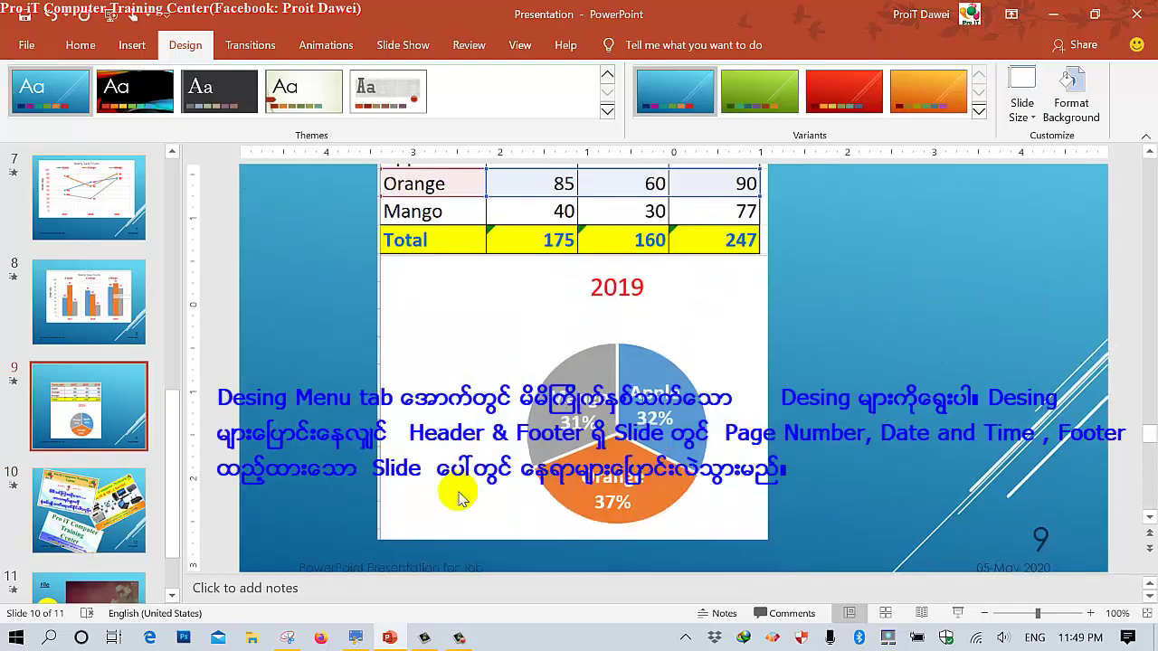
pyautogui.scroll(1, 530, 452)
pyautogui.scroll(-1, 530, 449)
pyautogui.scroll(-2, 530, 449)
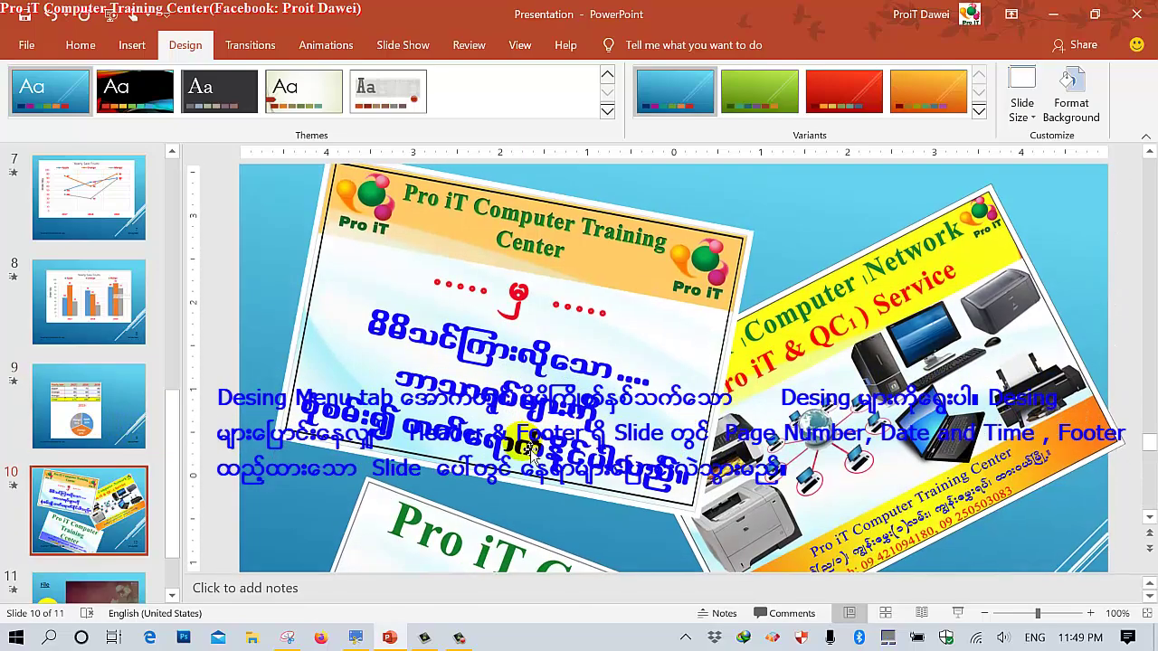
pyautogui.scroll(-1, 530, 449)
pyautogui.scroll(-2, 530, 448)
pyautogui.scroll(3, 197, 418)
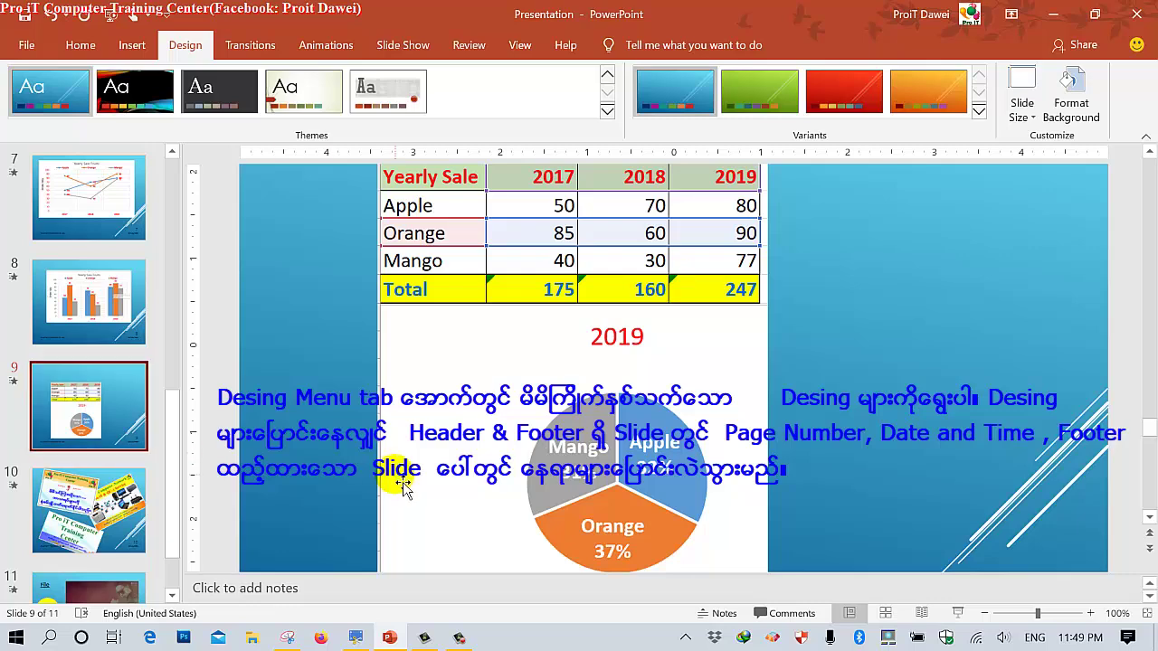
pyautogui.scroll(-1, 406, 486)
pyautogui.scroll(-2, 406, 485)
pyautogui.click(106, 401)
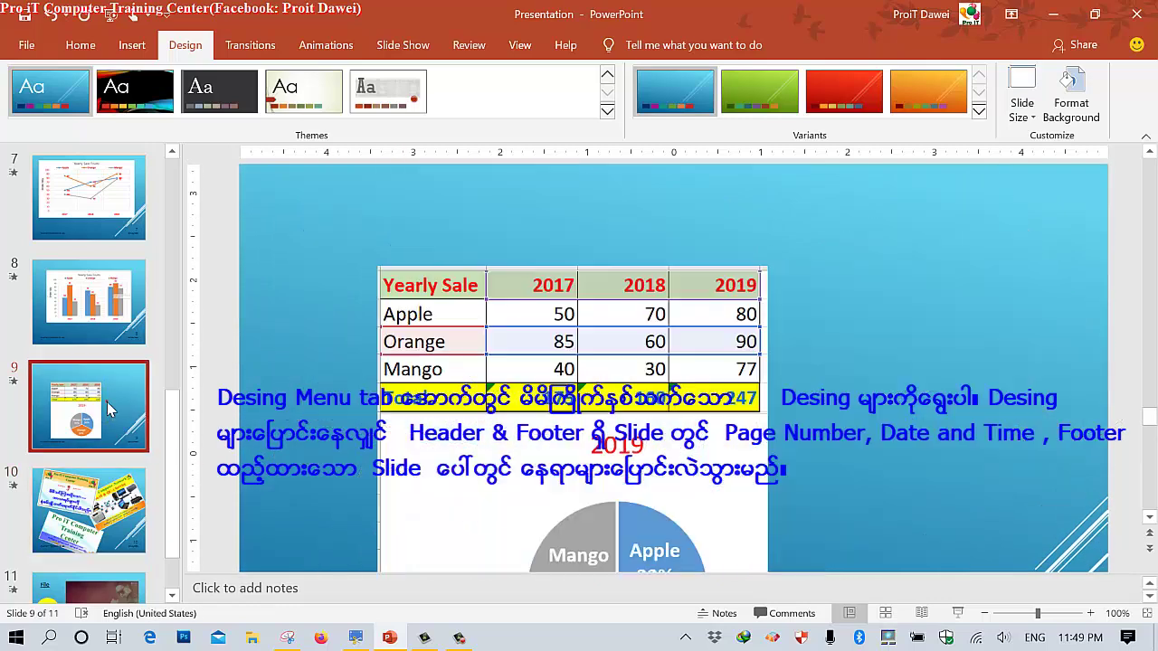
pyautogui.click(118, 279)
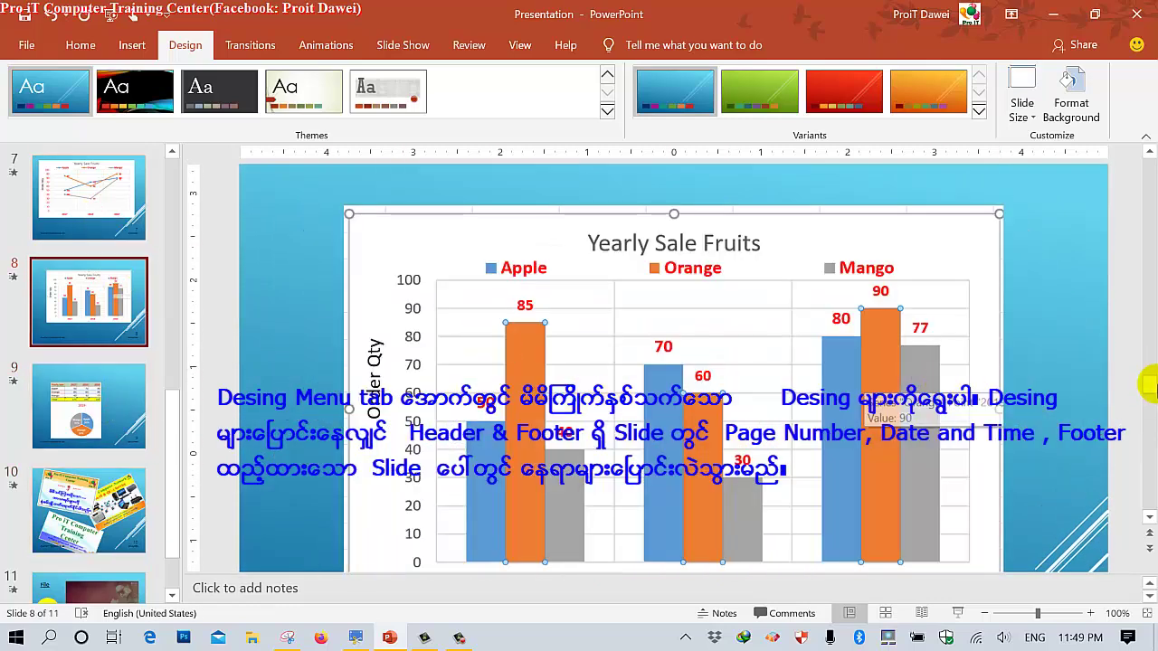
pyautogui.moveTo(1148, 394); pyautogui.dragTo(1148, 409)
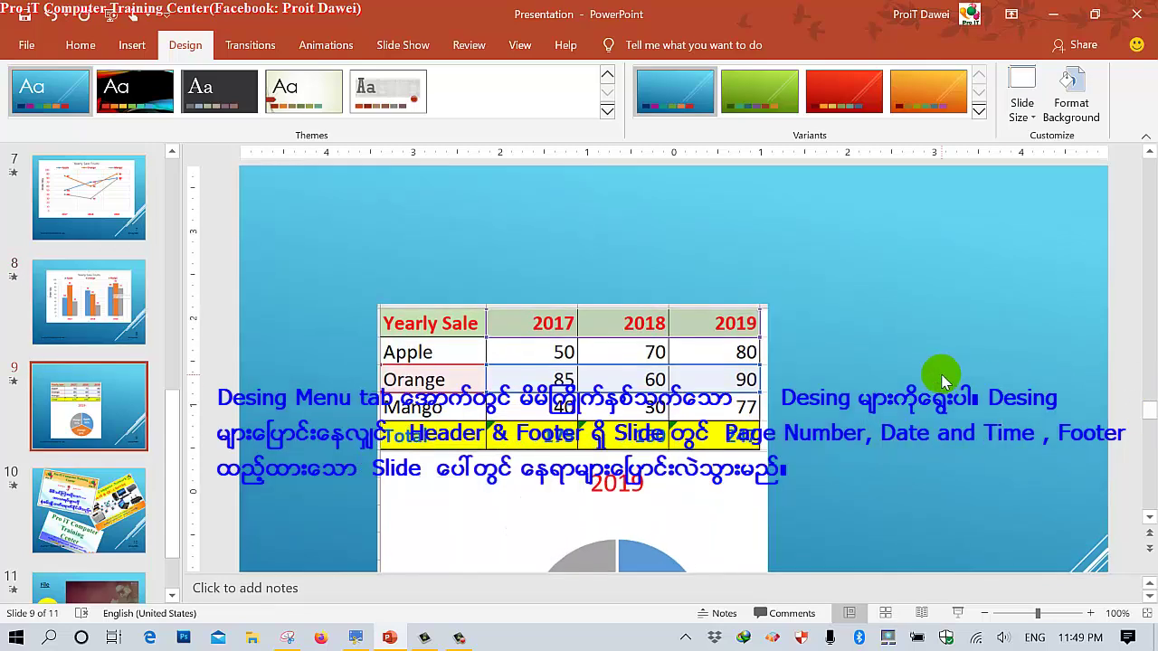
pyautogui.keyDown('ctrl'); pyautogui.scroll(-2, 940, 378); pyautogui.keyUp('ctrl')
pyautogui.keyDown('ctrl'); pyautogui.scroll(-2, 940, 378); pyautogui.keyUp('ctrl')
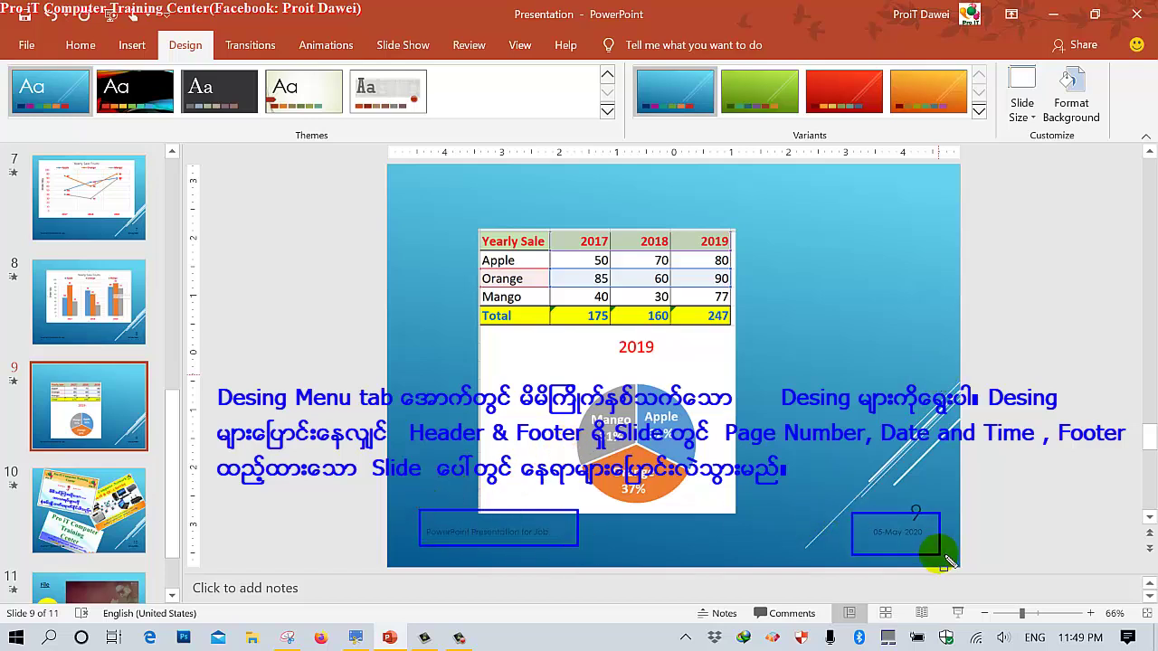
# Go to slide 8's bar chart and try the green, red and orange colour variants.
pyautogui.click(868, 480)
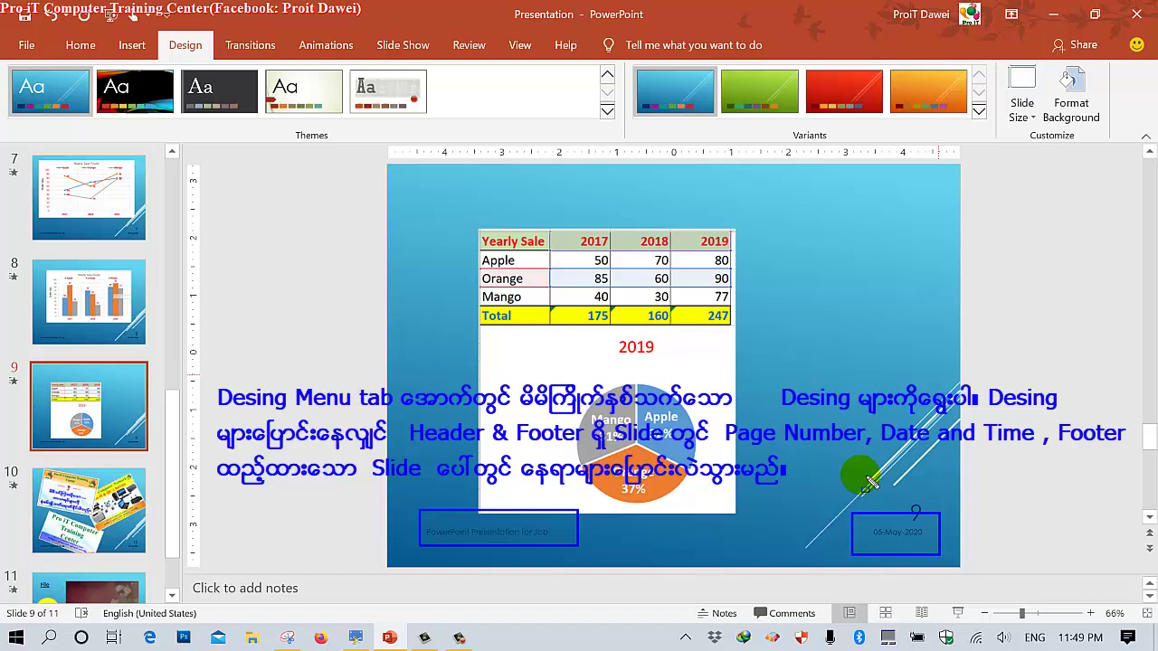
pyautogui.rightClick(829, 405)
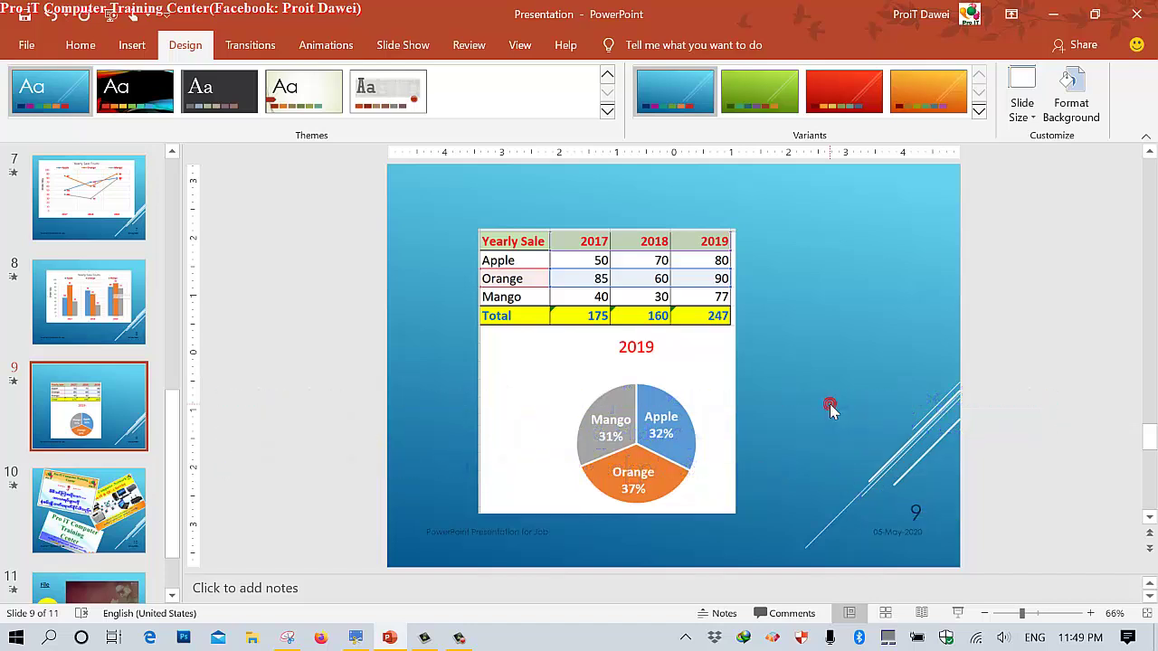
pyautogui.click(459, 325)
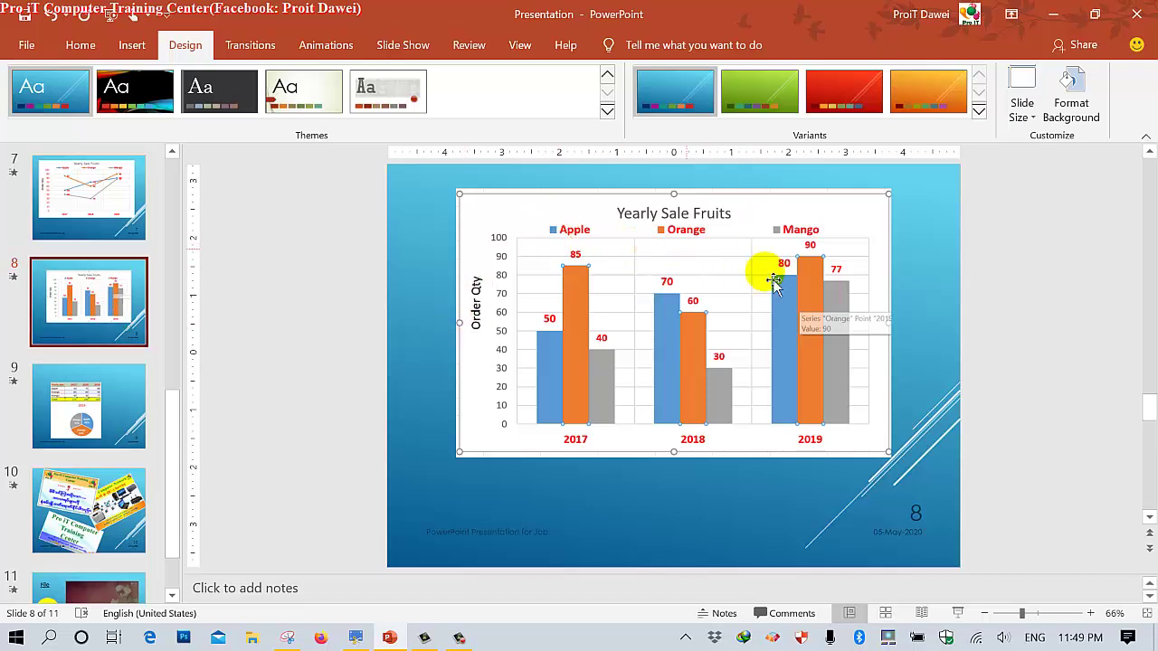
pyautogui.click(769, 104)
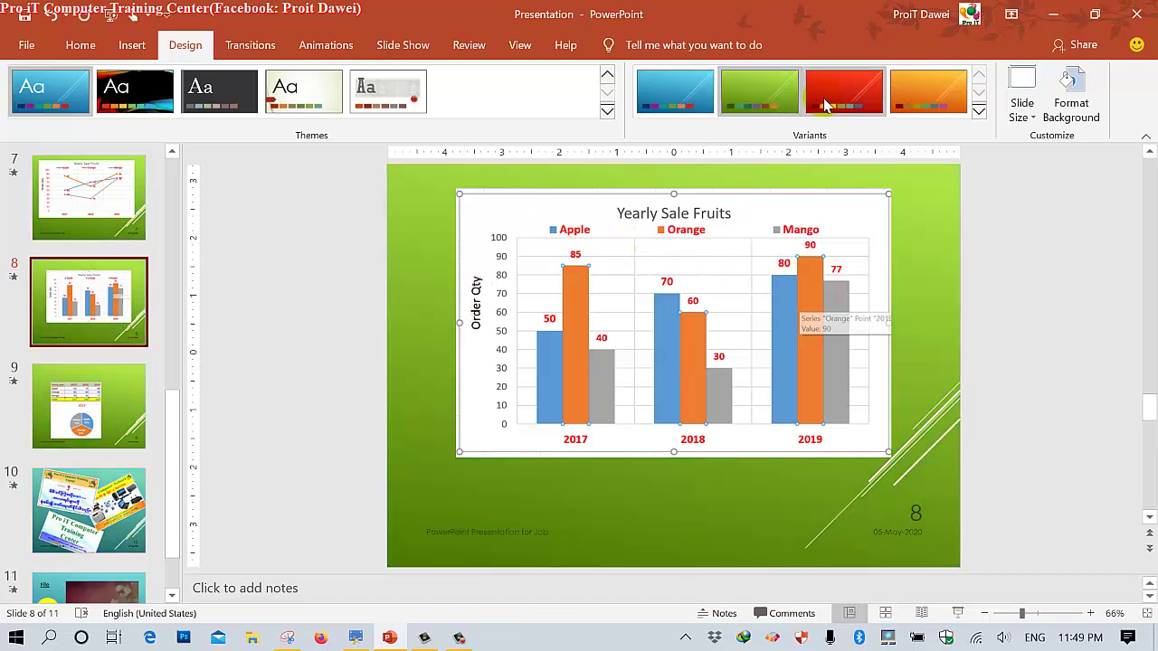
pyautogui.click(827, 102)
pyautogui.click(906, 87)
# Compare the blue and green variants again, settle on orange, and display slide 9.
pyautogui.click(978, 110)
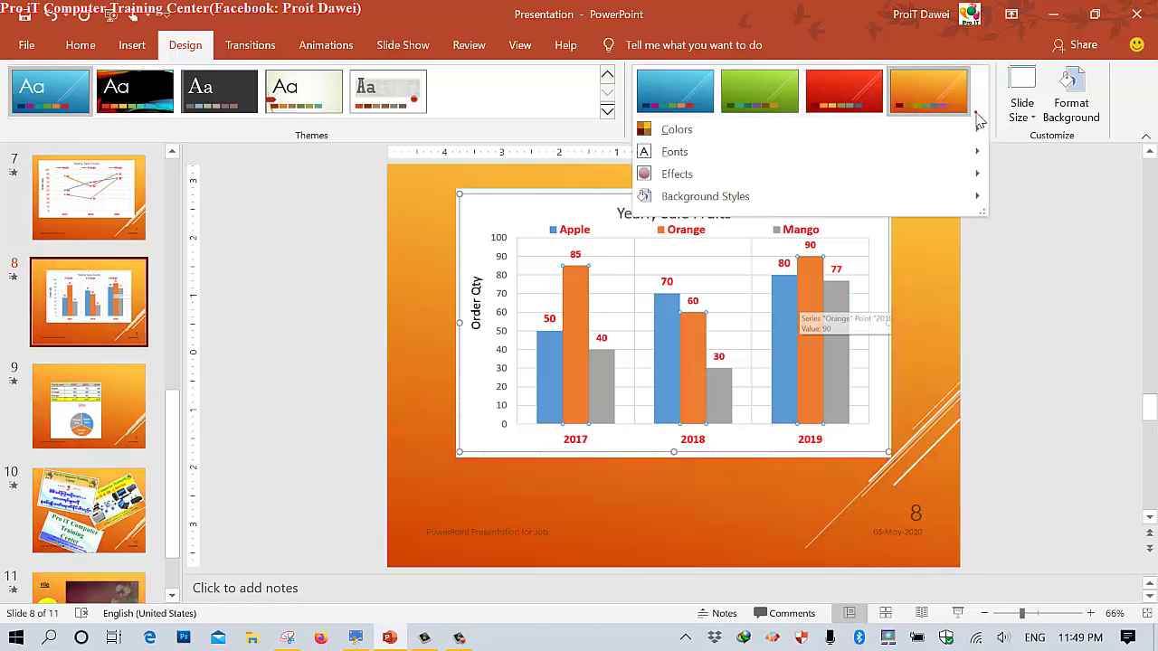
pyautogui.click(674, 98)
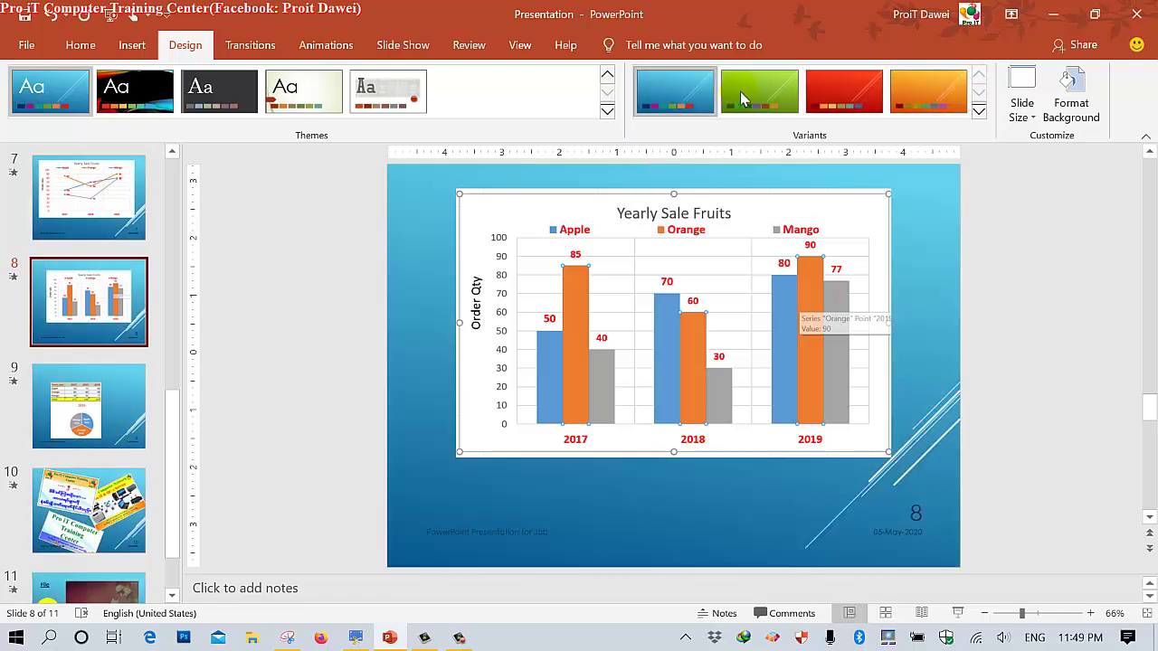
pyautogui.click(771, 93)
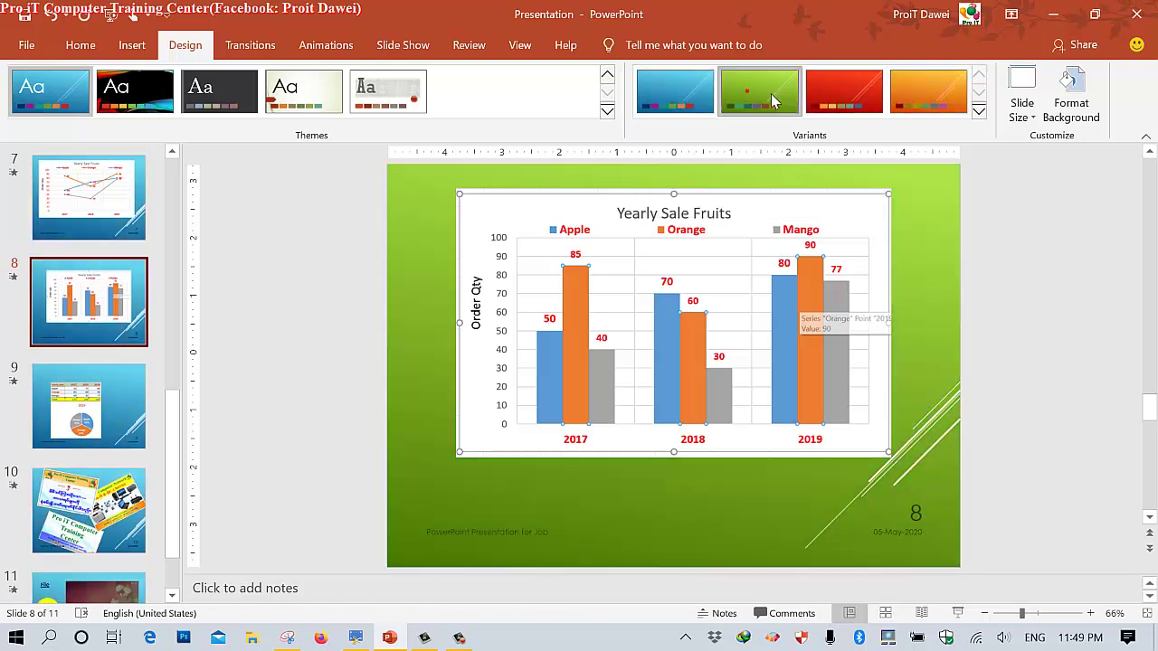
pyautogui.click(902, 92)
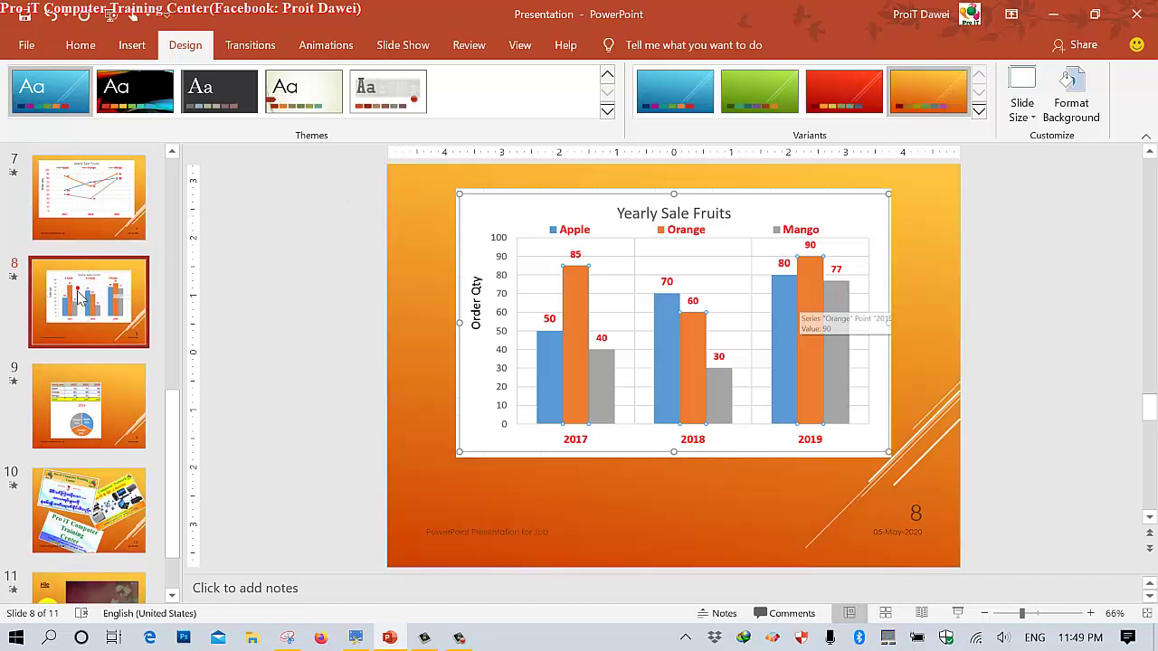
pyautogui.click(74, 396)
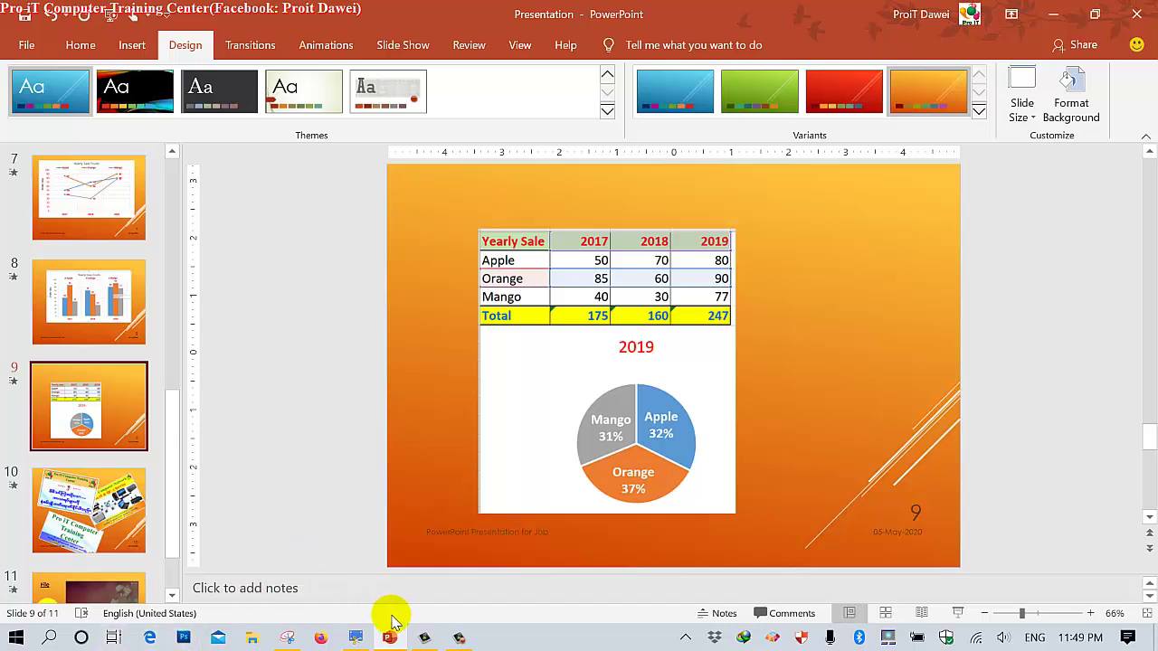
pyautogui.click(356, 638)
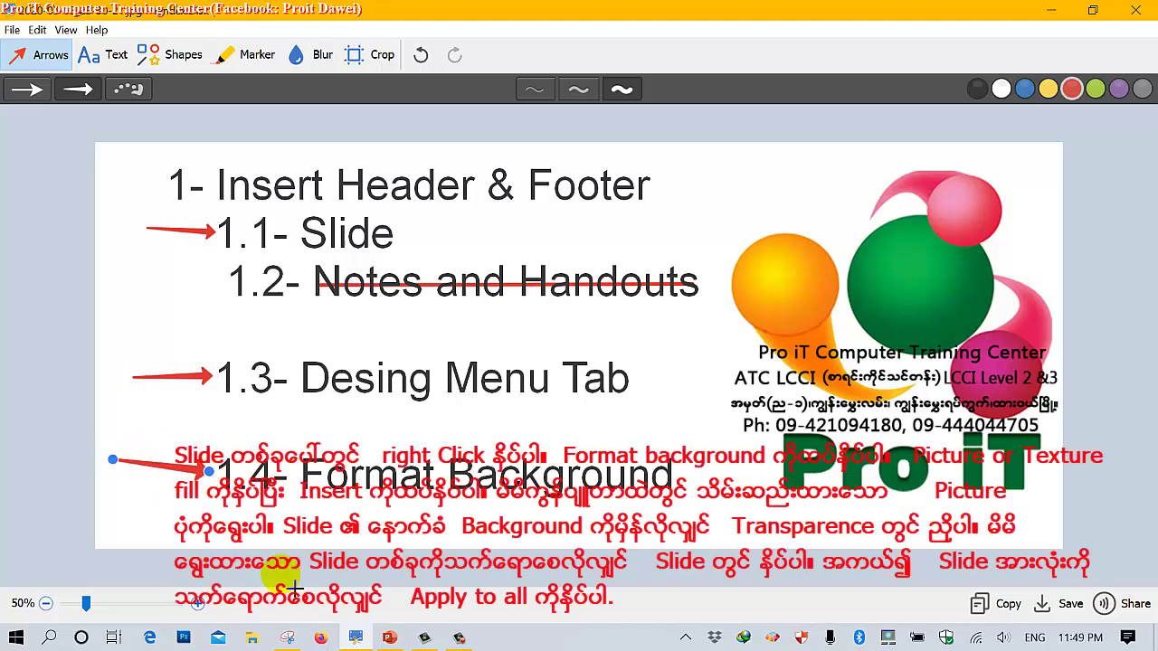
# Return to PowerPoint, showing slide 9's Yearly Sale table and 2019 pie chart.
pyautogui.click(389, 638)
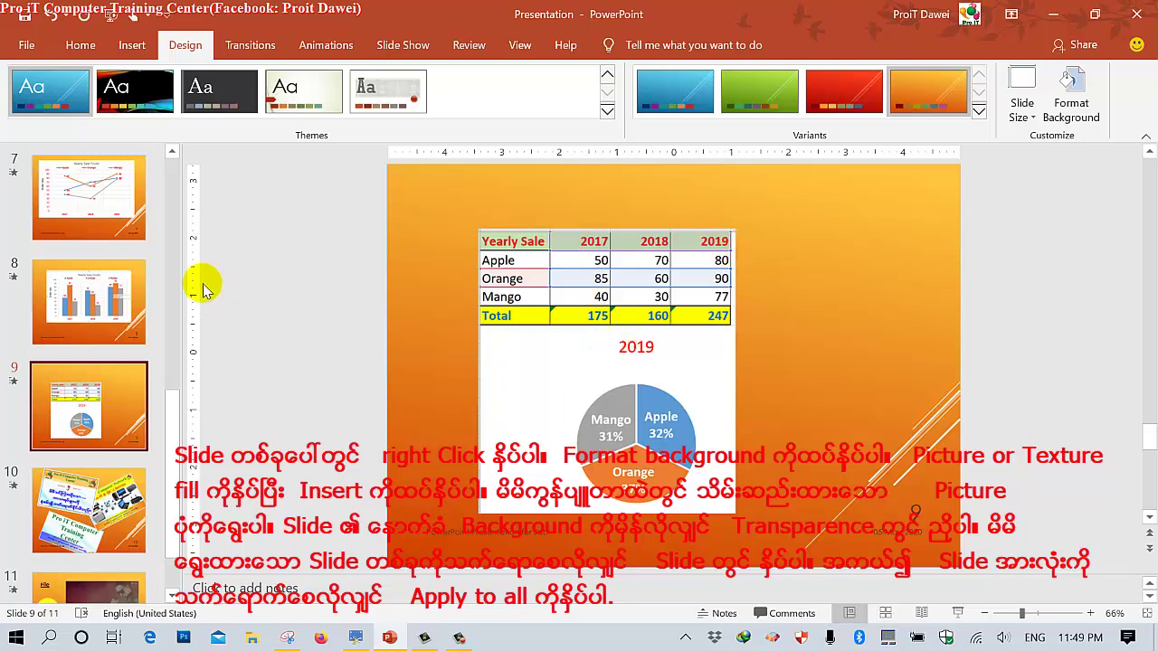
# On slide 7, nudge the line chart down and switch the background to picture or texture fill.
pyautogui.click(95, 210)
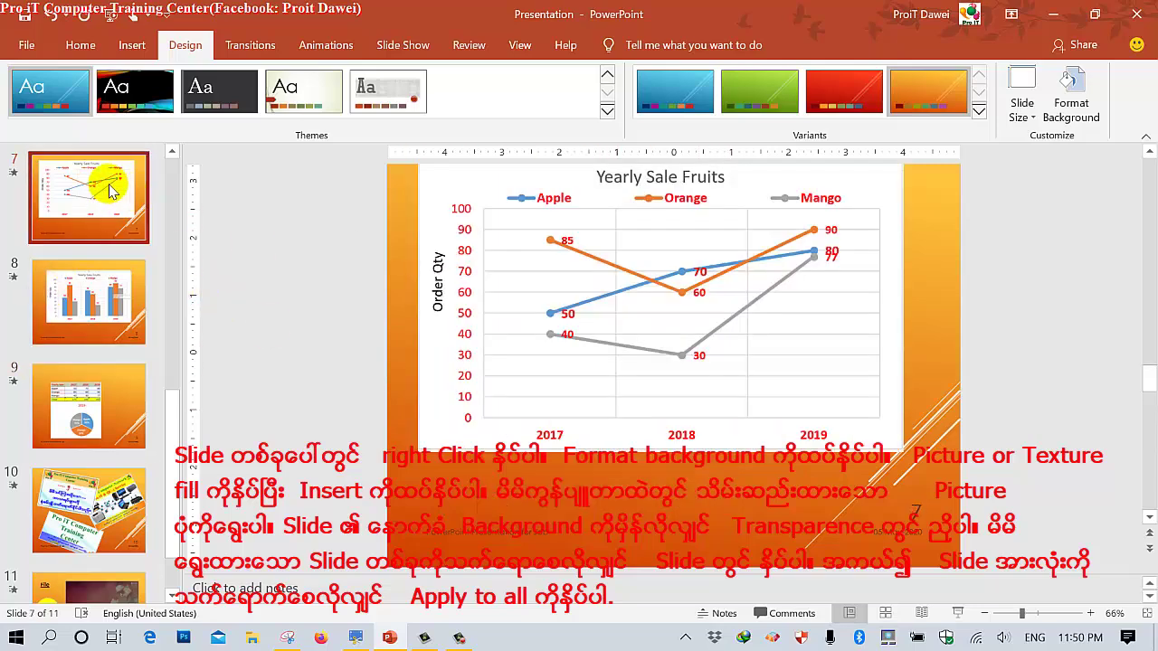
pyautogui.moveTo(473, 265); pyautogui.dragTo(482, 284)
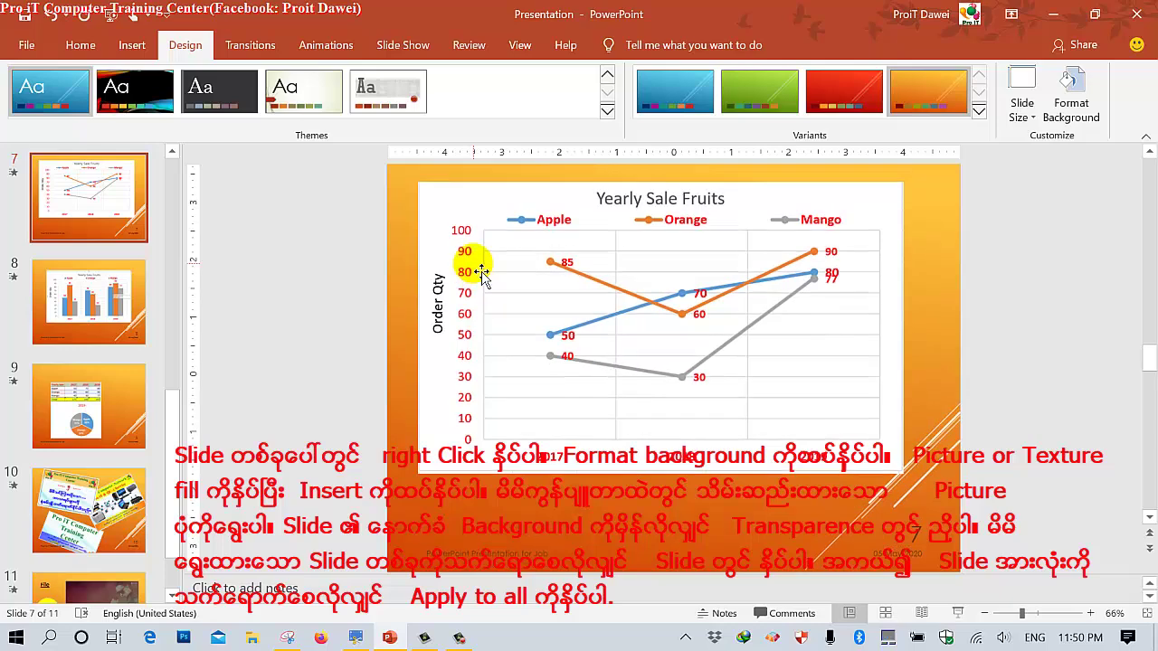
pyautogui.rightClick(104, 193)
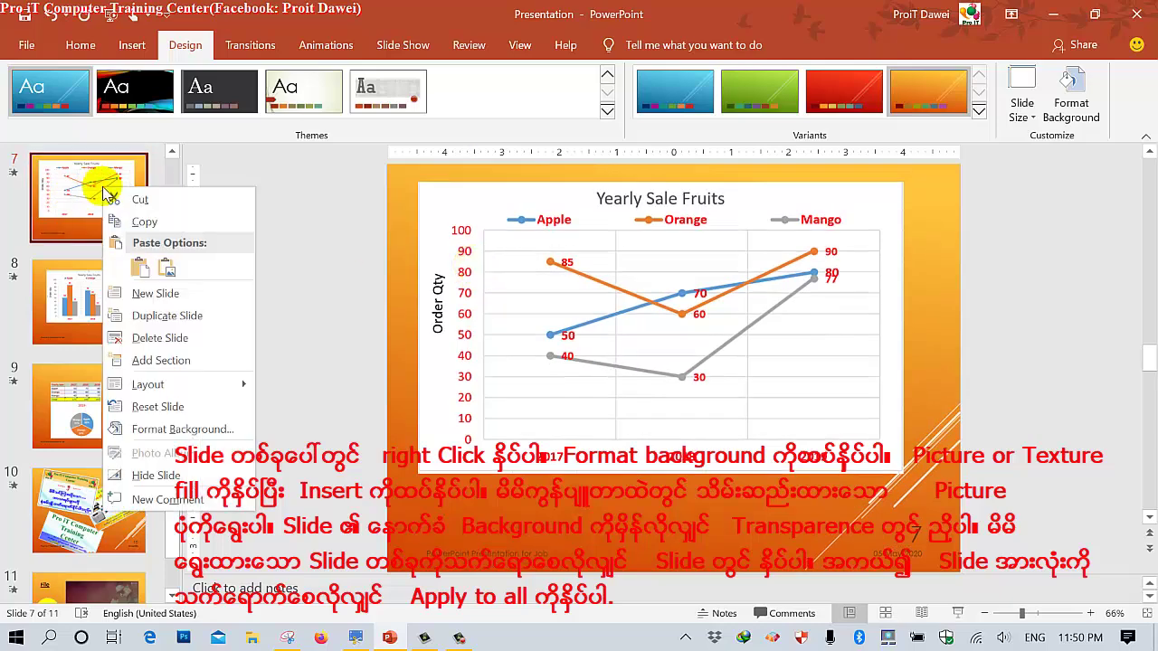
pyautogui.click(164, 431)
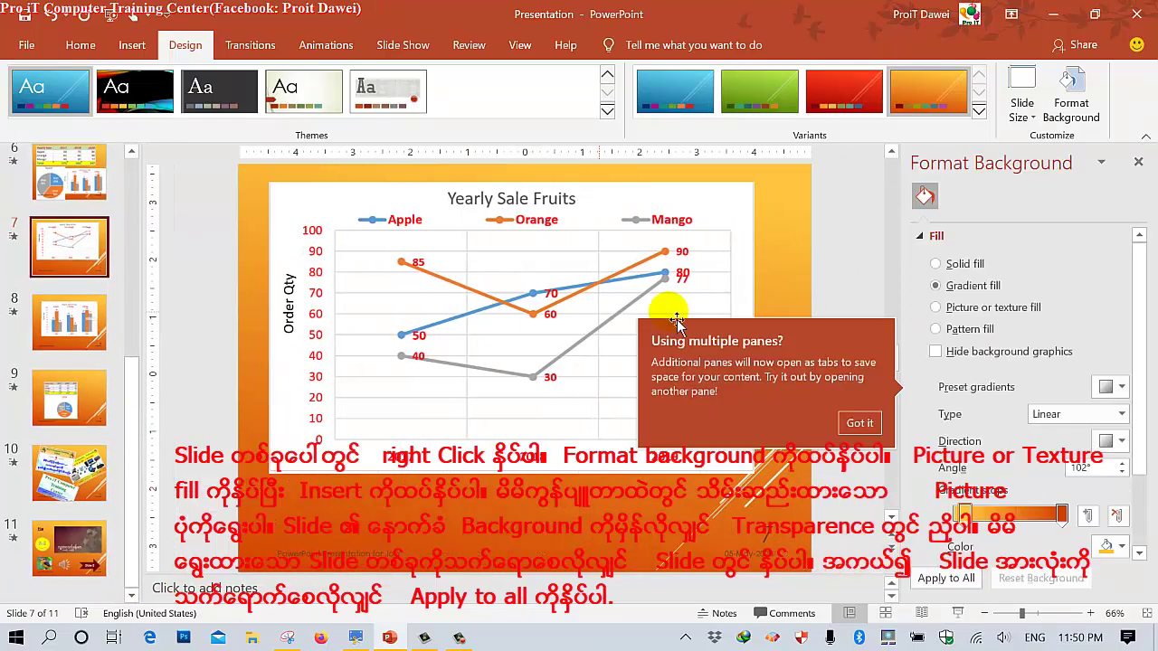
pyautogui.click(1138, 163)
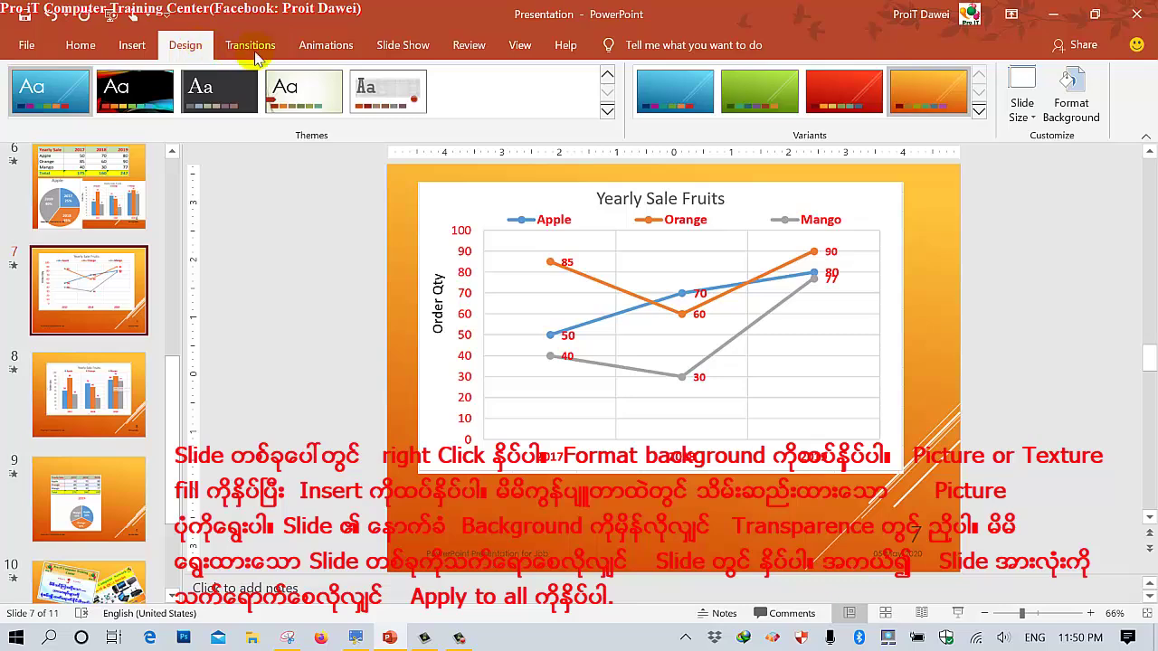
pyautogui.click(1071, 100)
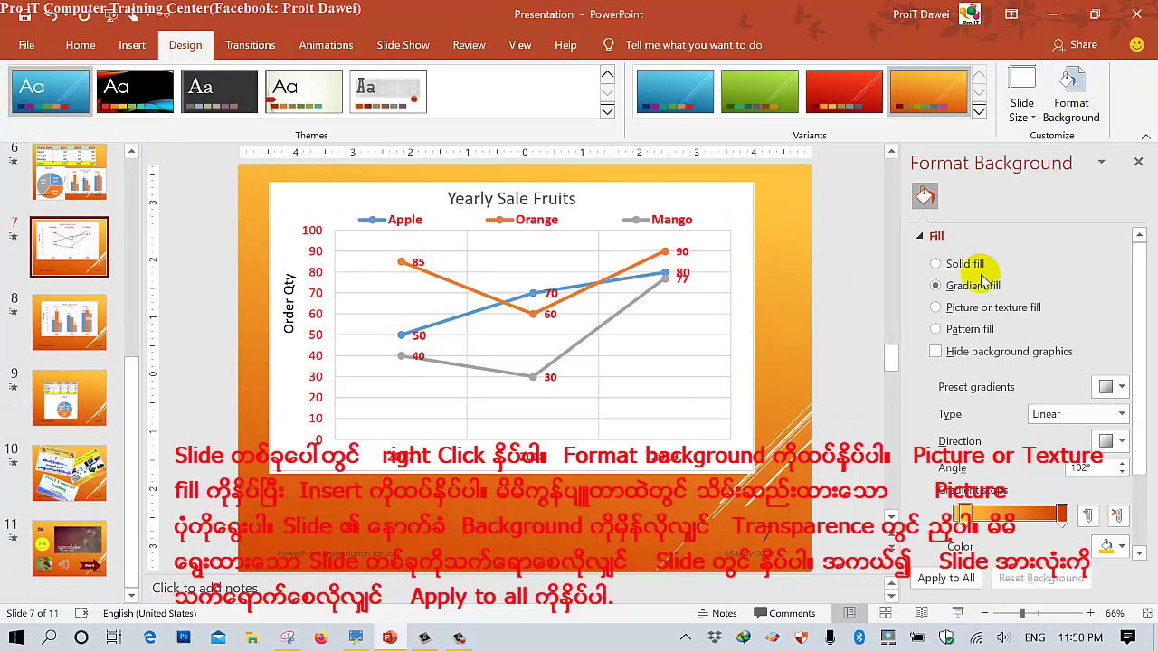
pyautogui.click(937, 307)
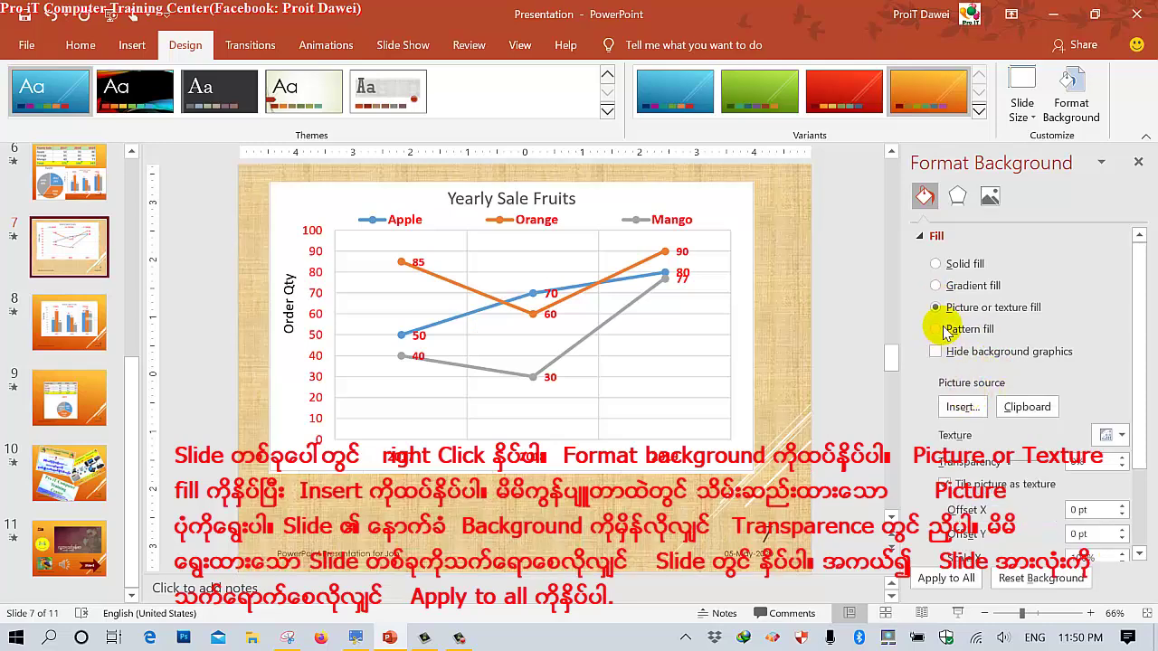
pyautogui.click(959, 407)
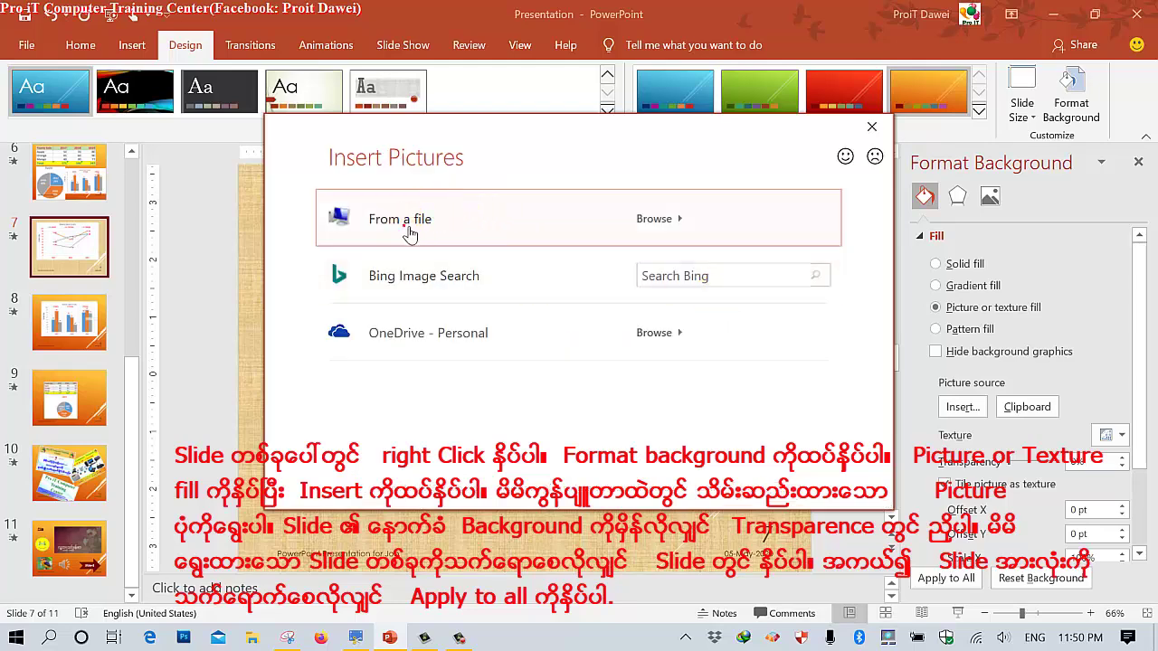
# Browse the Downloads and Documents folders for a background picture file.
pyautogui.click(408, 233)
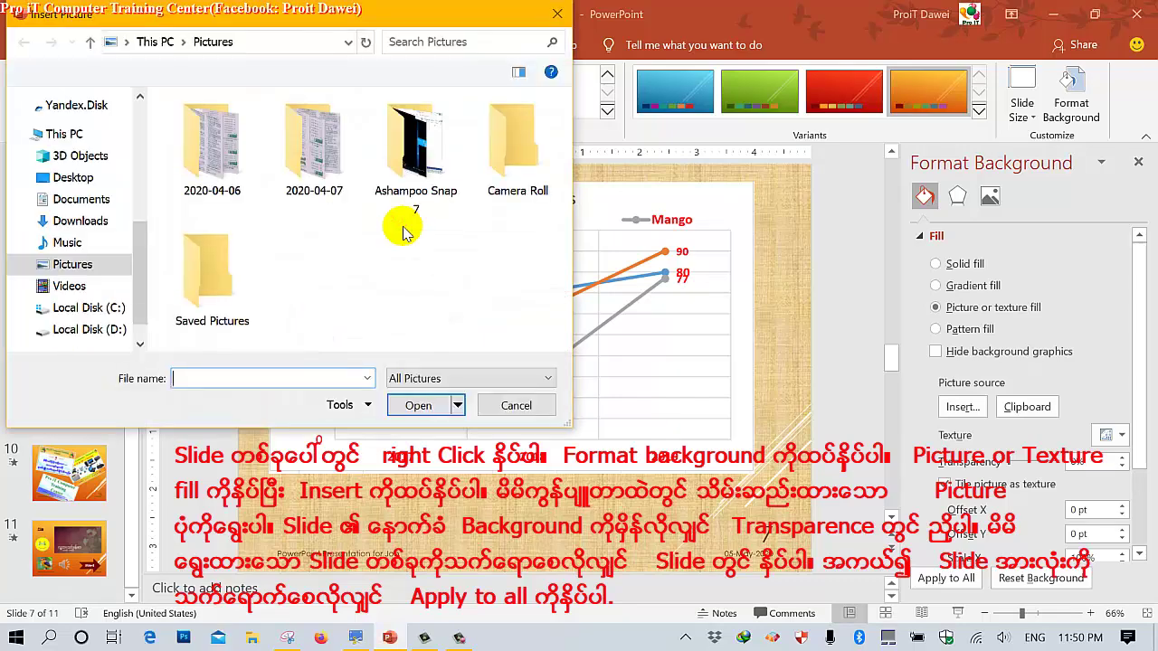
pyautogui.click(114, 221)
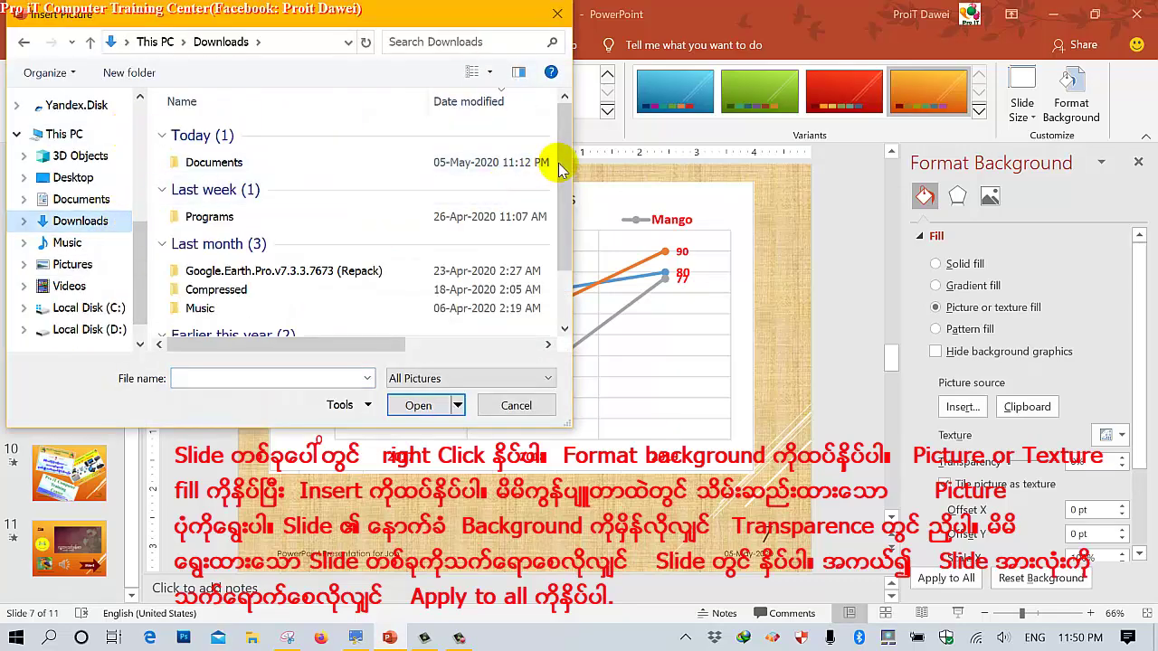
pyautogui.moveTo(558, 169); pyautogui.dragTo(561, 210)
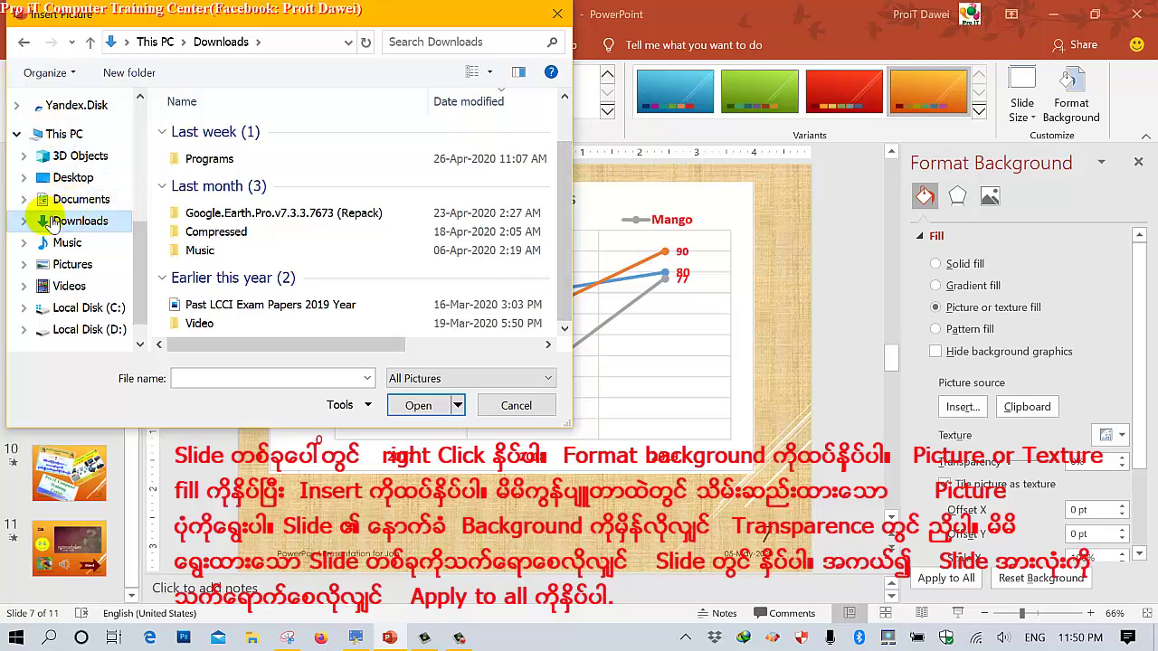
pyautogui.click(25, 222)
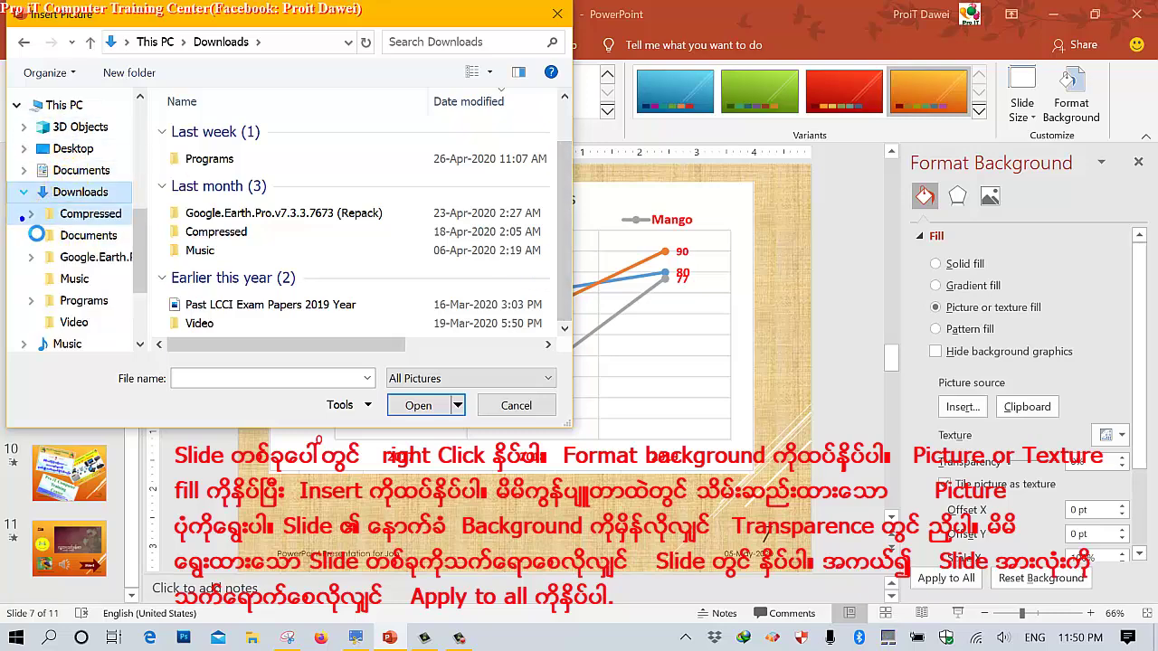
pyautogui.rightClick(83, 190)
pyautogui.click(426, 124)
pyautogui.click(542, 161)
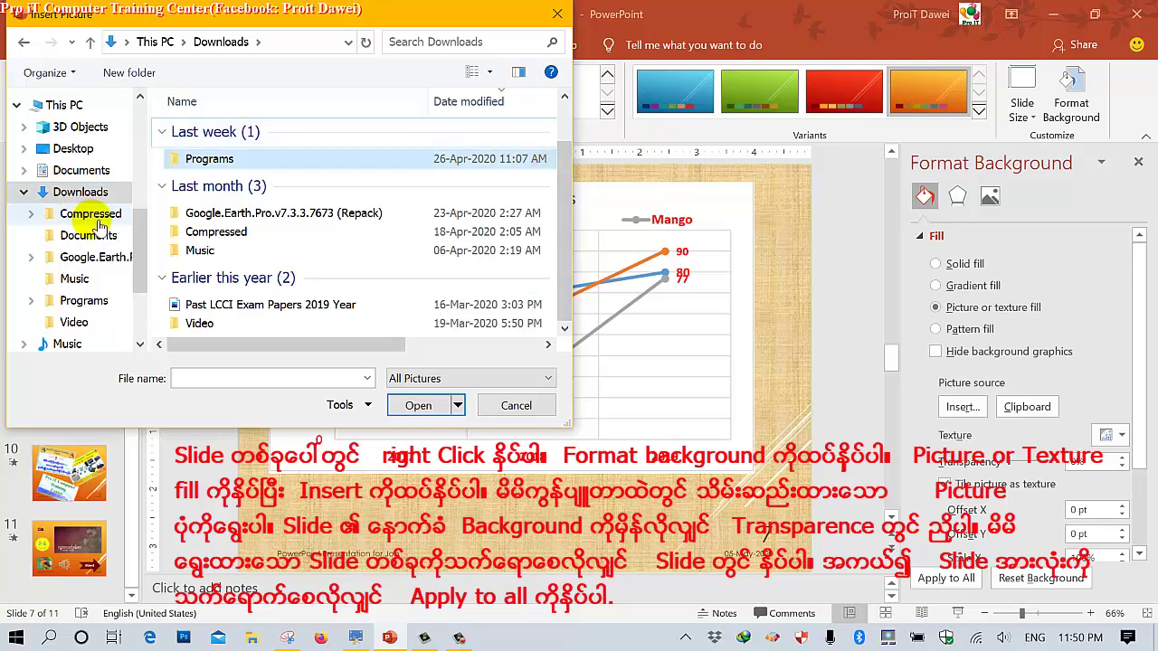
pyautogui.click(83, 191)
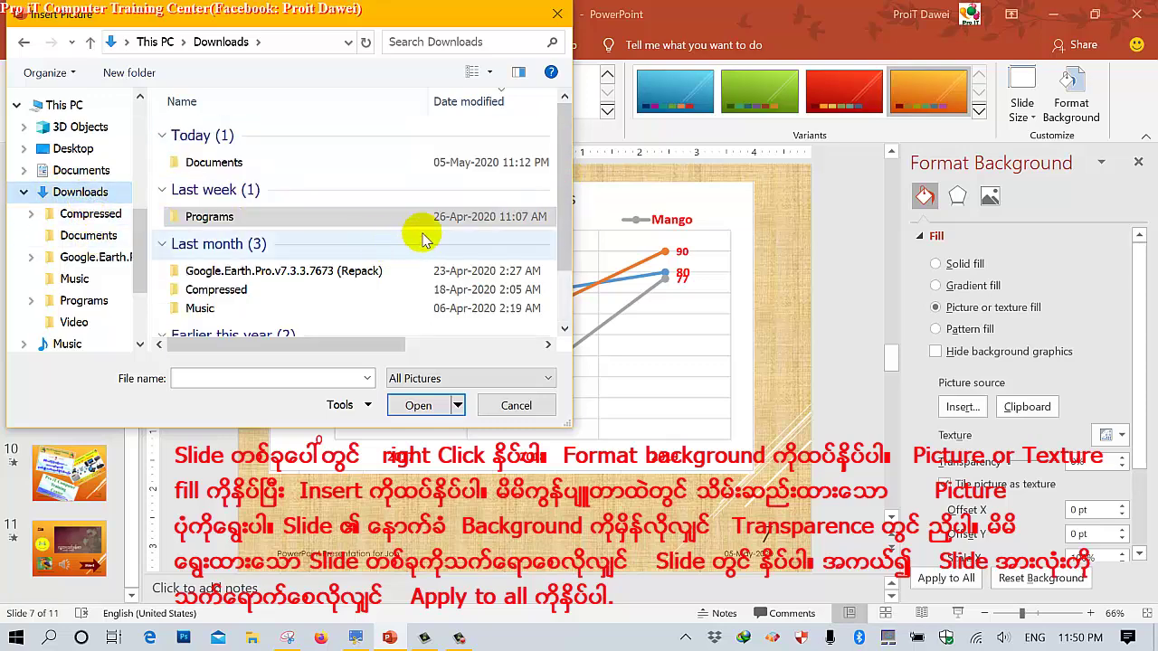
pyautogui.moveTo(561, 194); pyautogui.dragTo(571, 136)
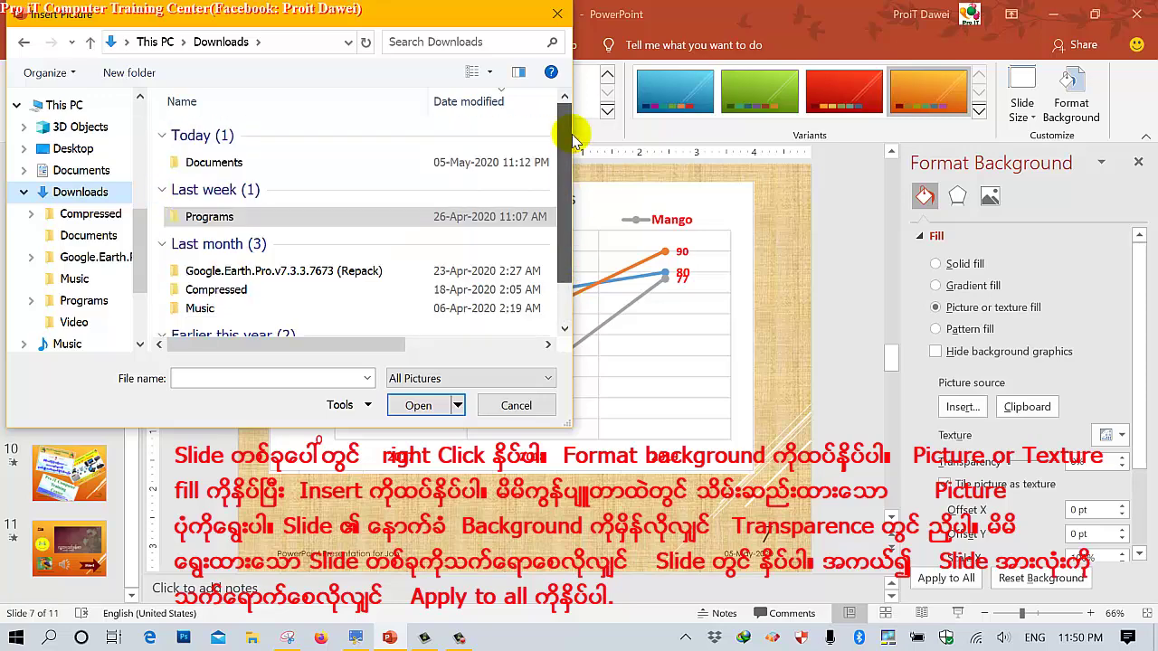
pyautogui.click(246, 161)
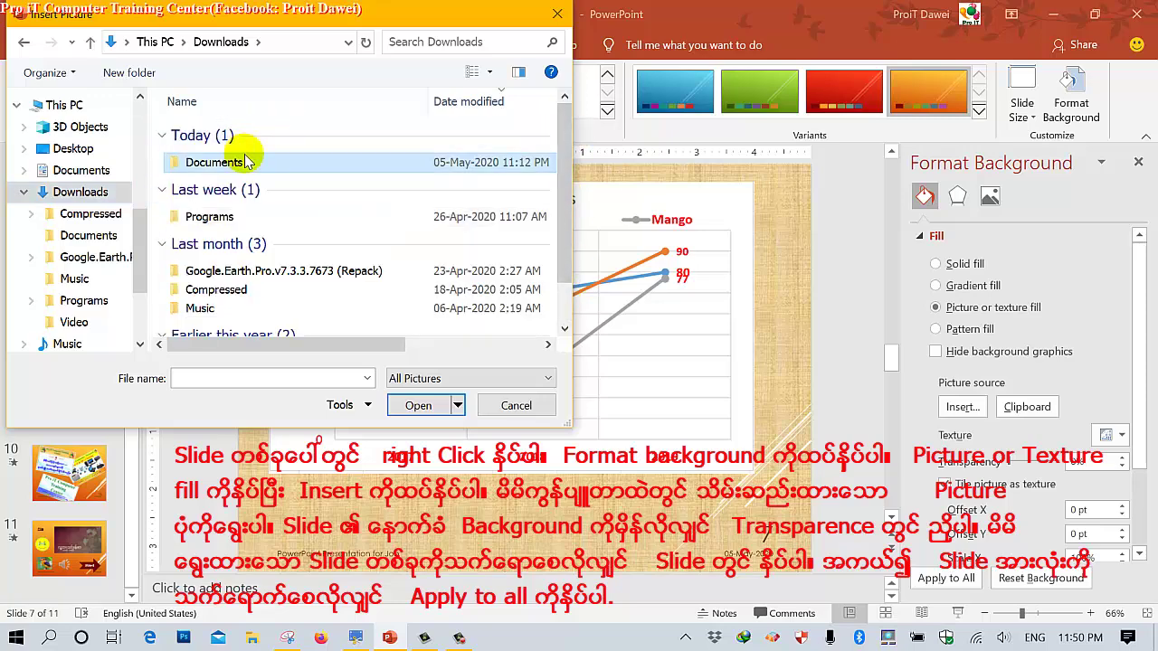
pyautogui.doubleClick(246, 161)
pyautogui.click(68, 192)
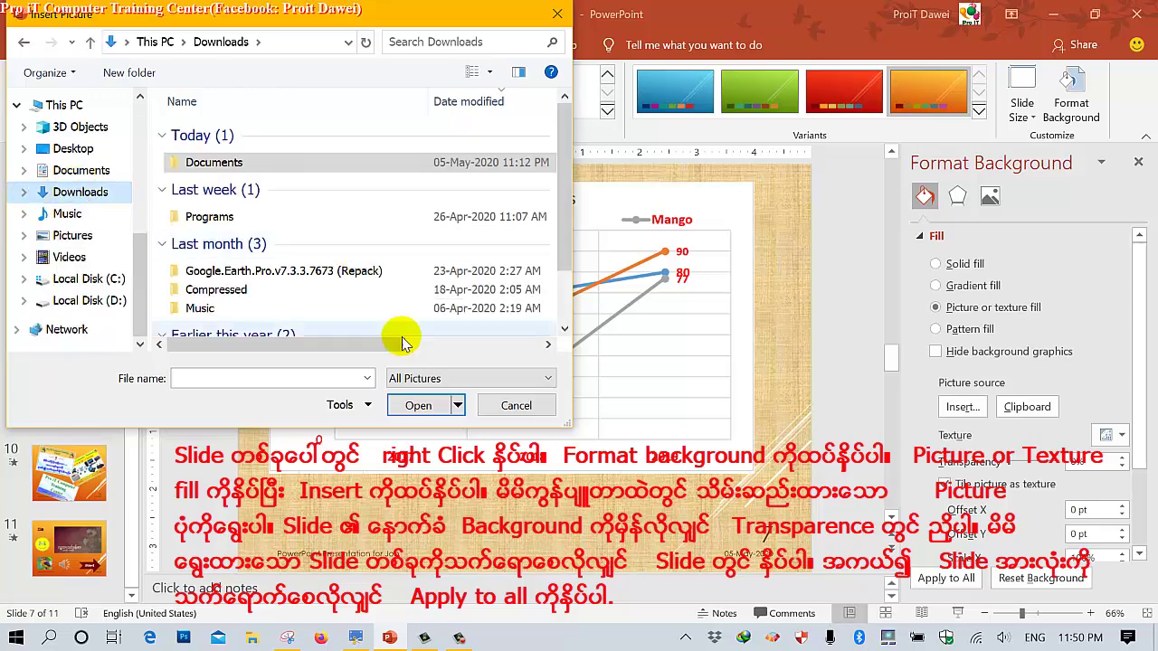
# Insert the 4-41118 nature wallpaper from Local Disk (D:) as slide 7's background.
pyautogui.scroll(-1, 568, 286)
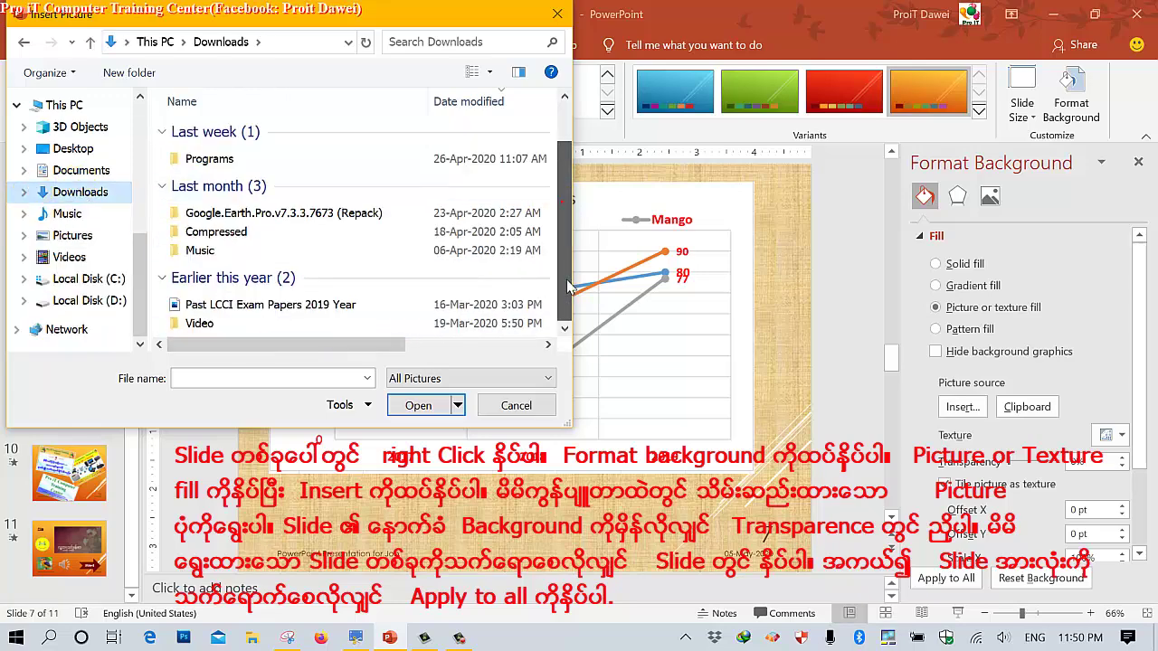
pyautogui.click(113, 300)
pyautogui.moveTo(568, 143); pyautogui.dragTo(573, 233)
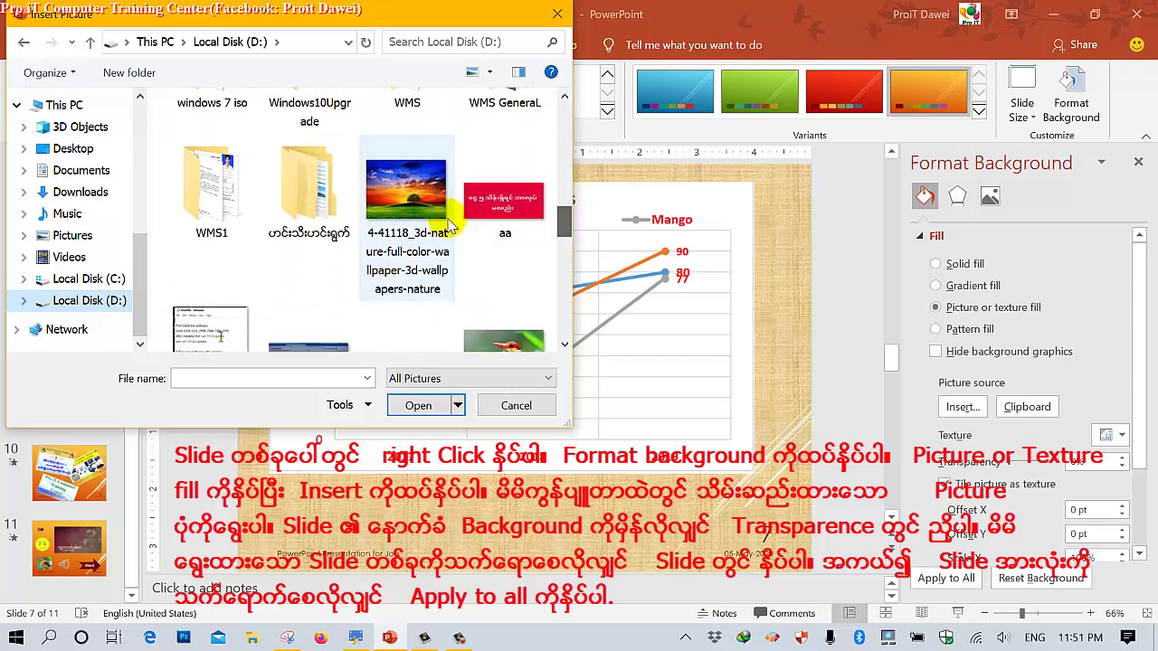
pyautogui.click(415, 218)
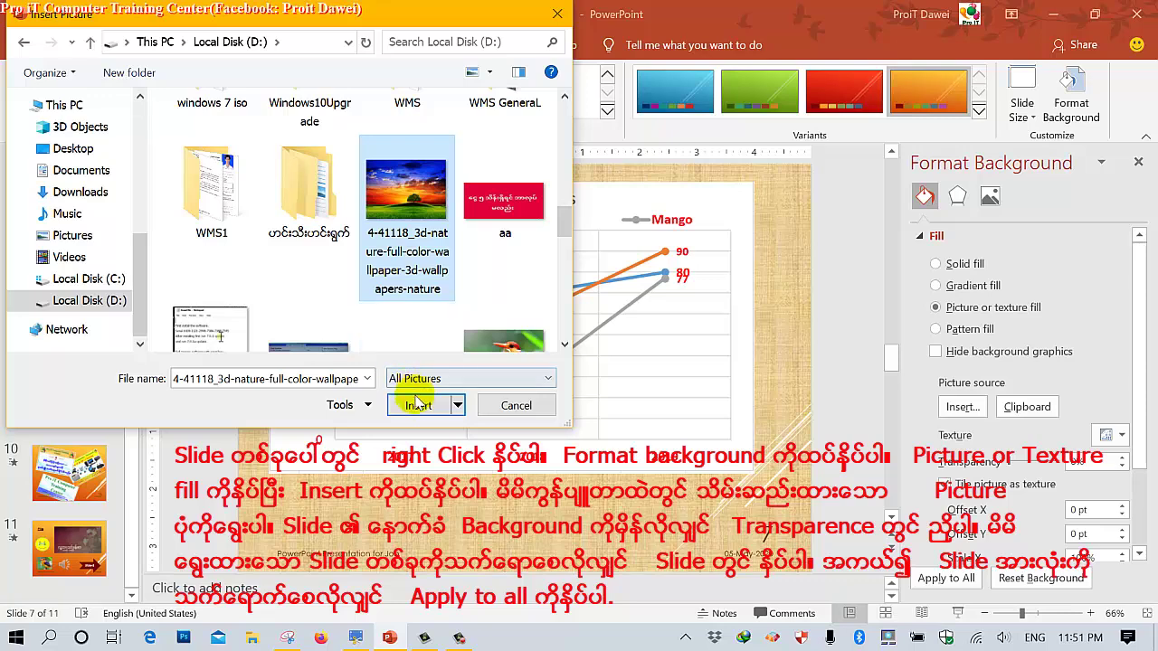
pyautogui.click(409, 243)
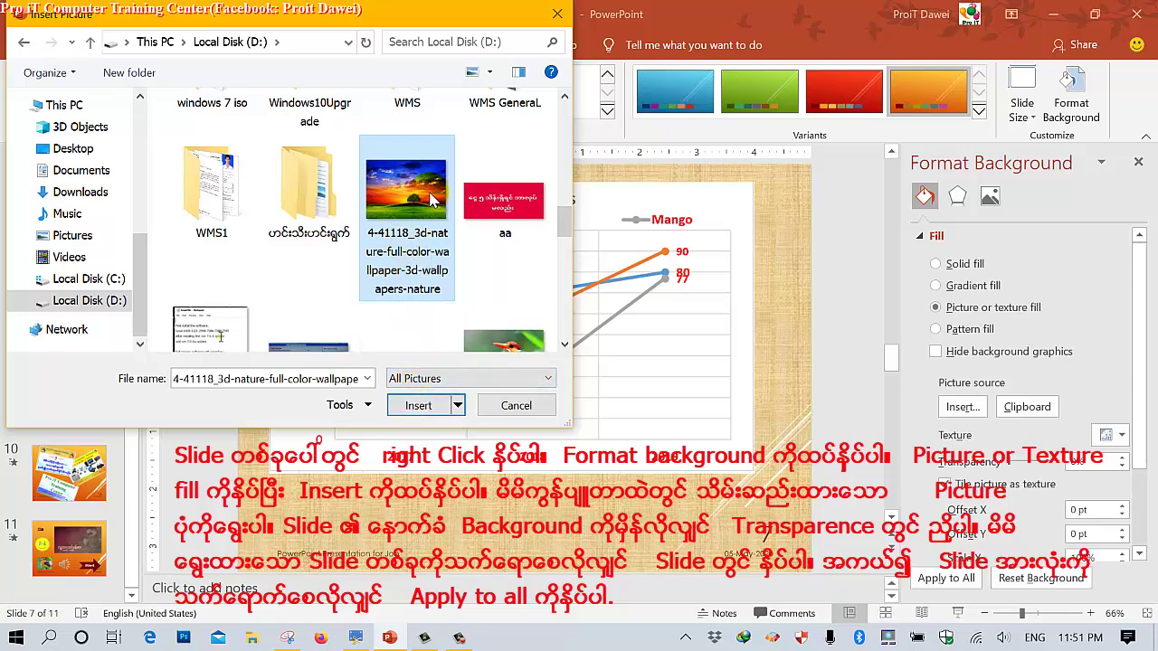
pyautogui.click(399, 213)
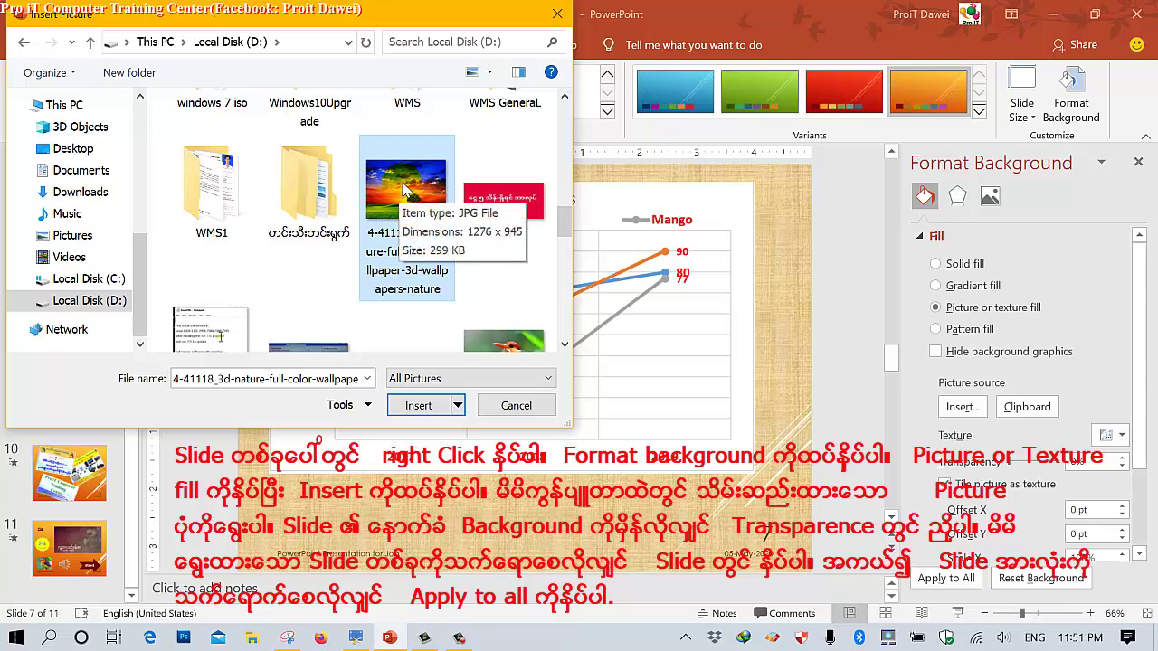
pyautogui.doubleClick(404, 188)
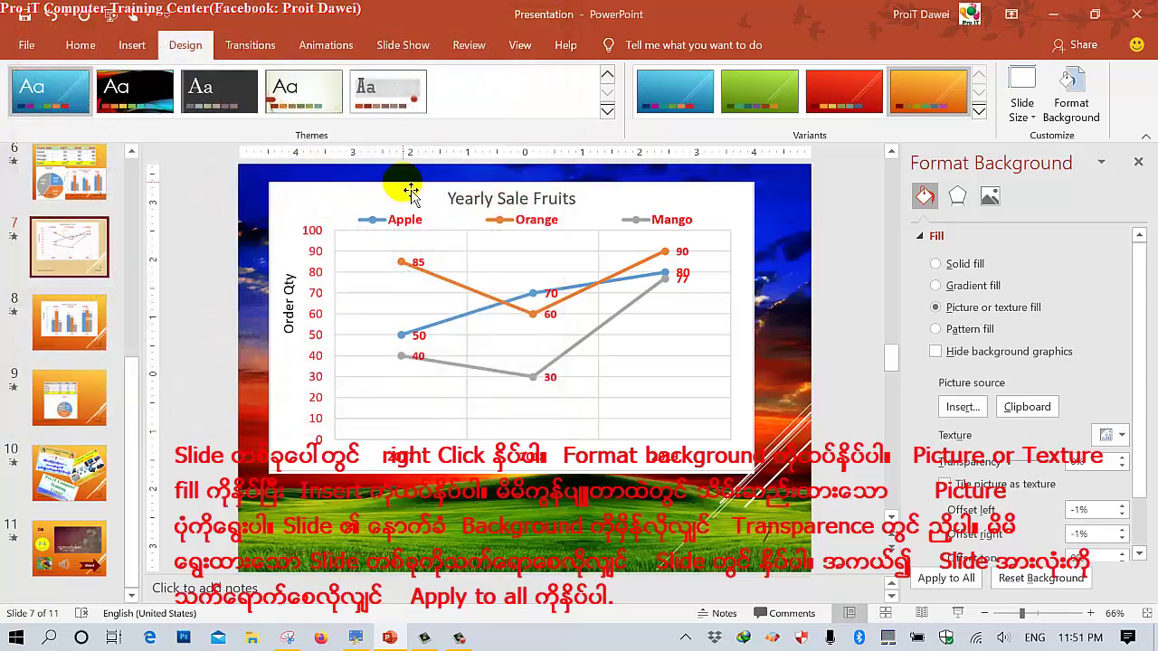
# Raise the transparency of slide 7's nature background so it fades behind the line chart.
pyautogui.click(891, 360)
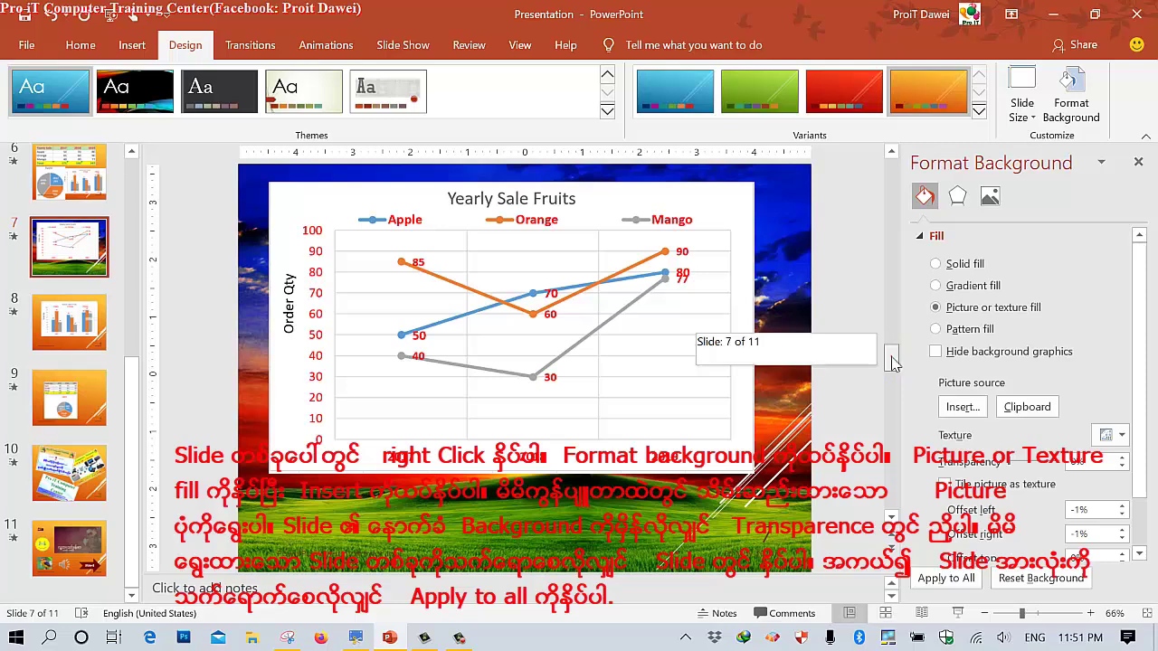
pyautogui.moveTo(892, 387); pyautogui.dragTo(892, 374)
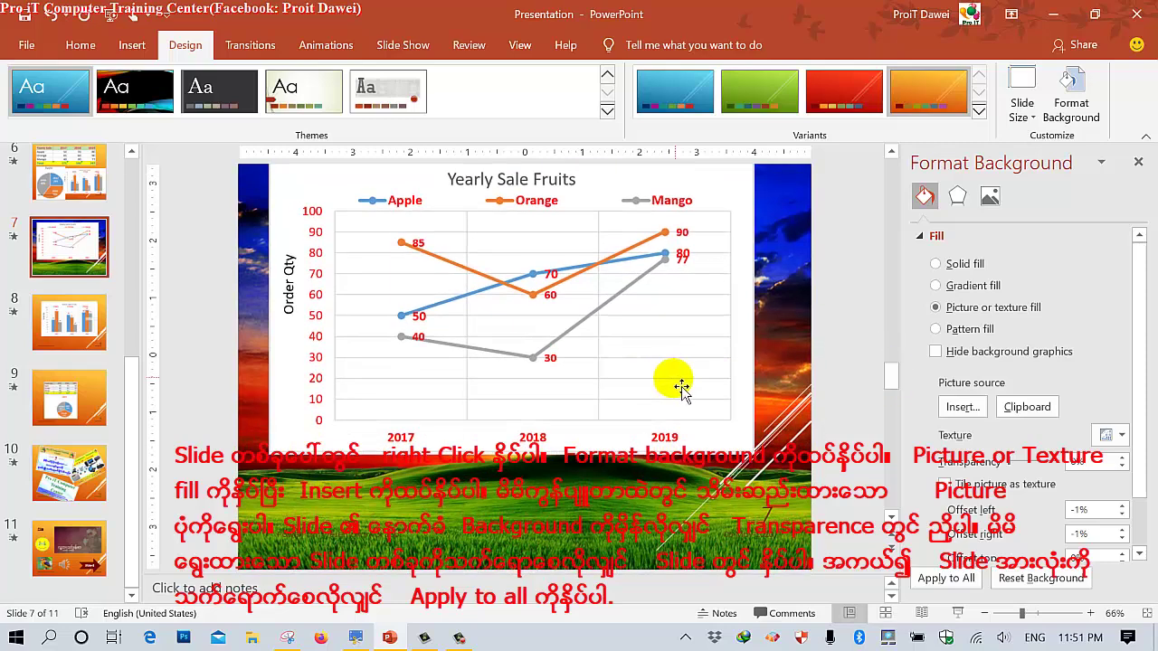
pyautogui.scroll(-1, 679, 389)
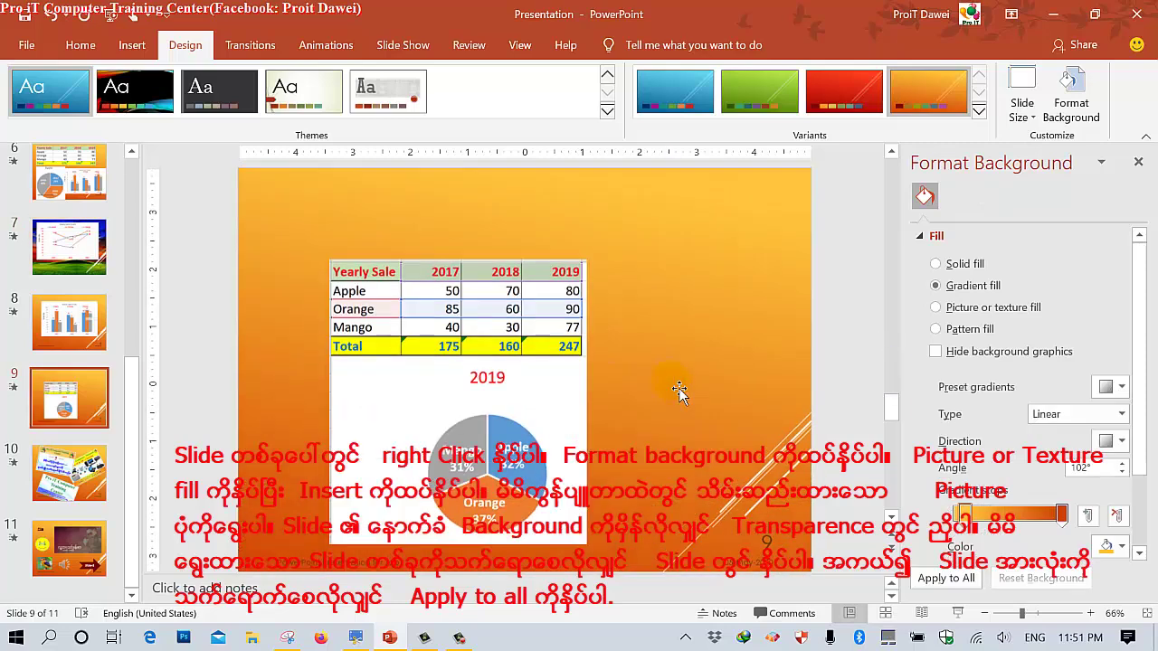
pyautogui.click(83, 253)
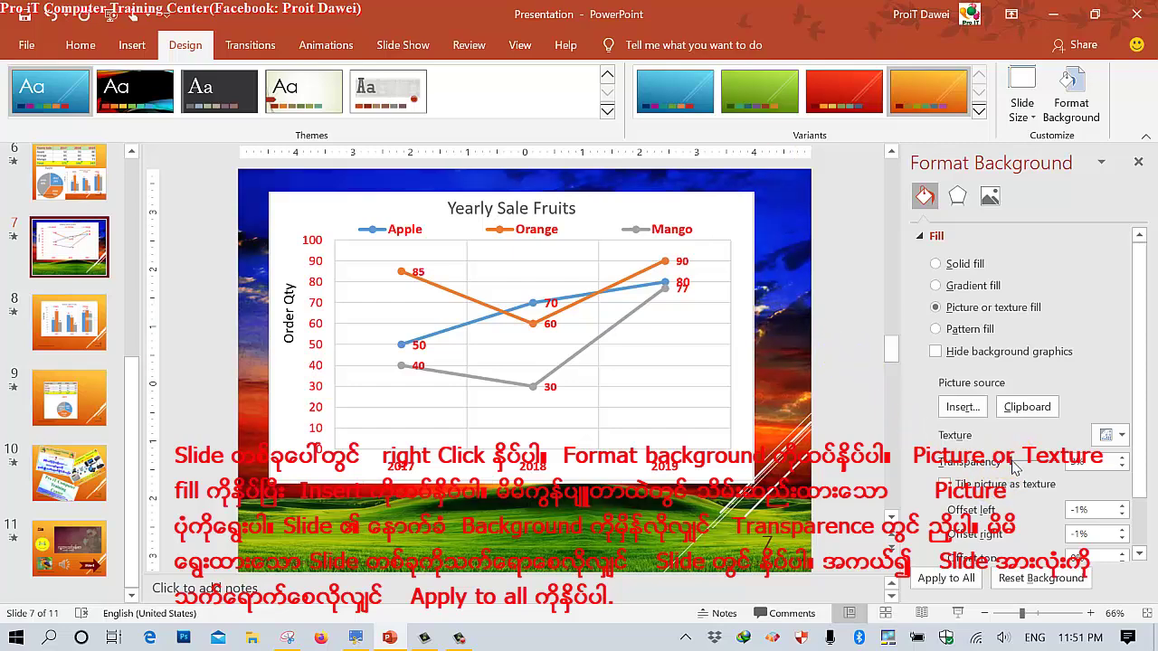
pyautogui.moveTo(1013, 465); pyautogui.dragTo(1038, 468)
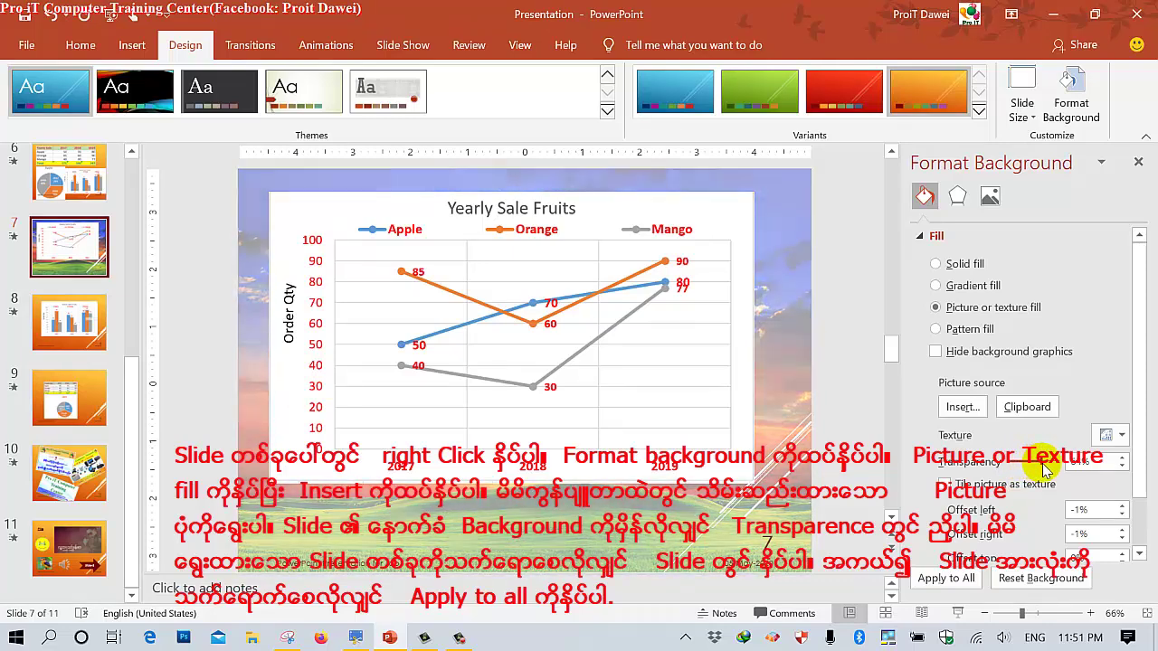
pyautogui.moveTo(1039, 467); pyautogui.dragTo(1047, 467)
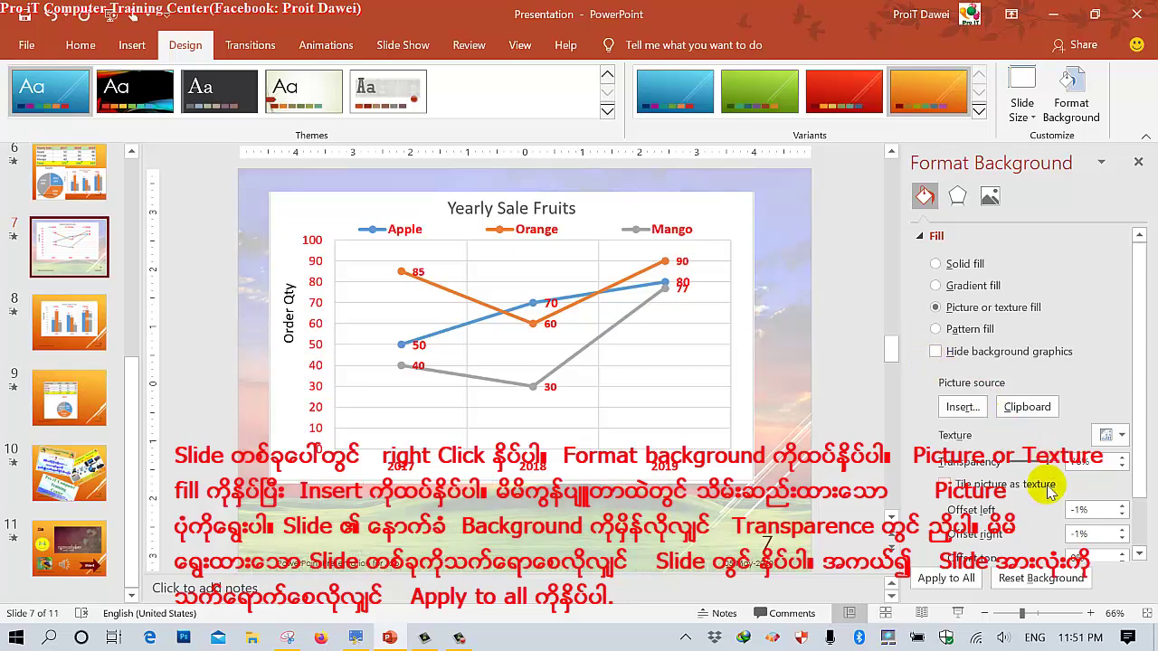
pyautogui.moveTo(889, 348); pyautogui.dragTo(894, 358)
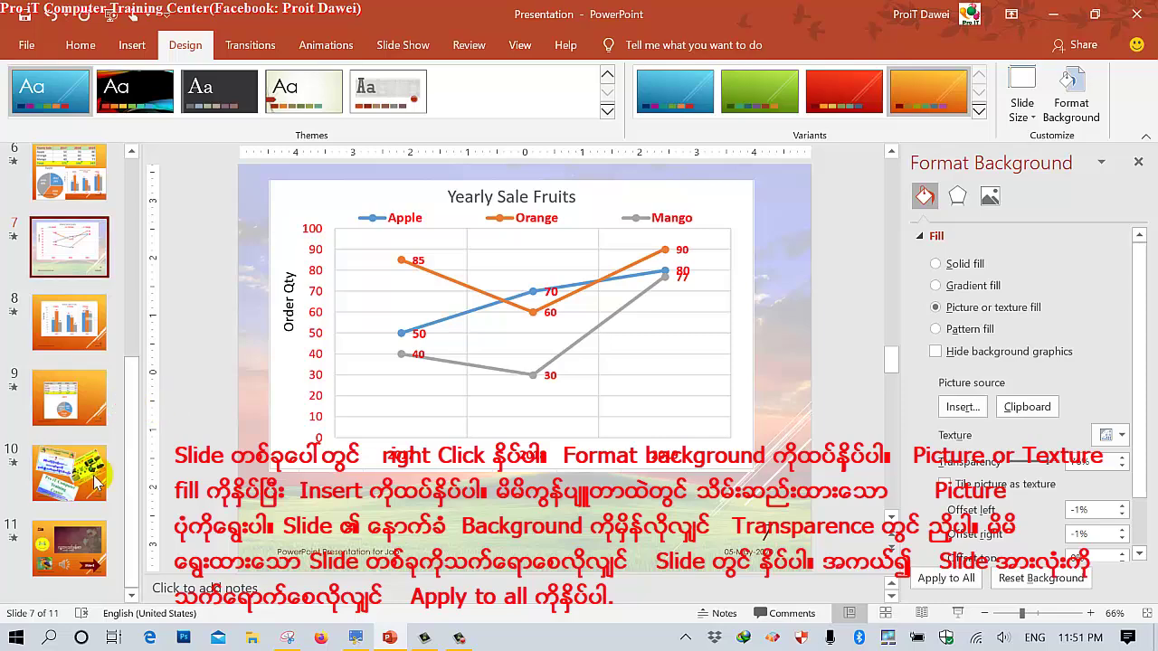
pyautogui.scroll(1, 143, 312)
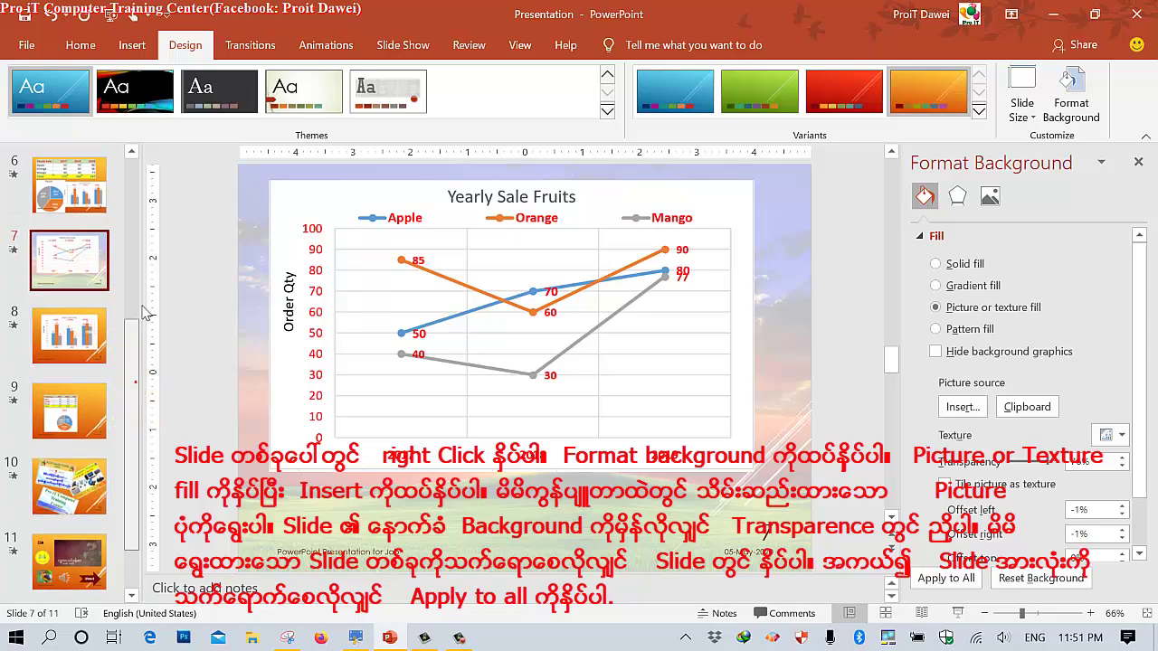
pyautogui.scroll(5, 143, 312)
# Give slide 2 the kingfisher photo as its picture background and adjust its transparency.
pyautogui.click(86, 279)
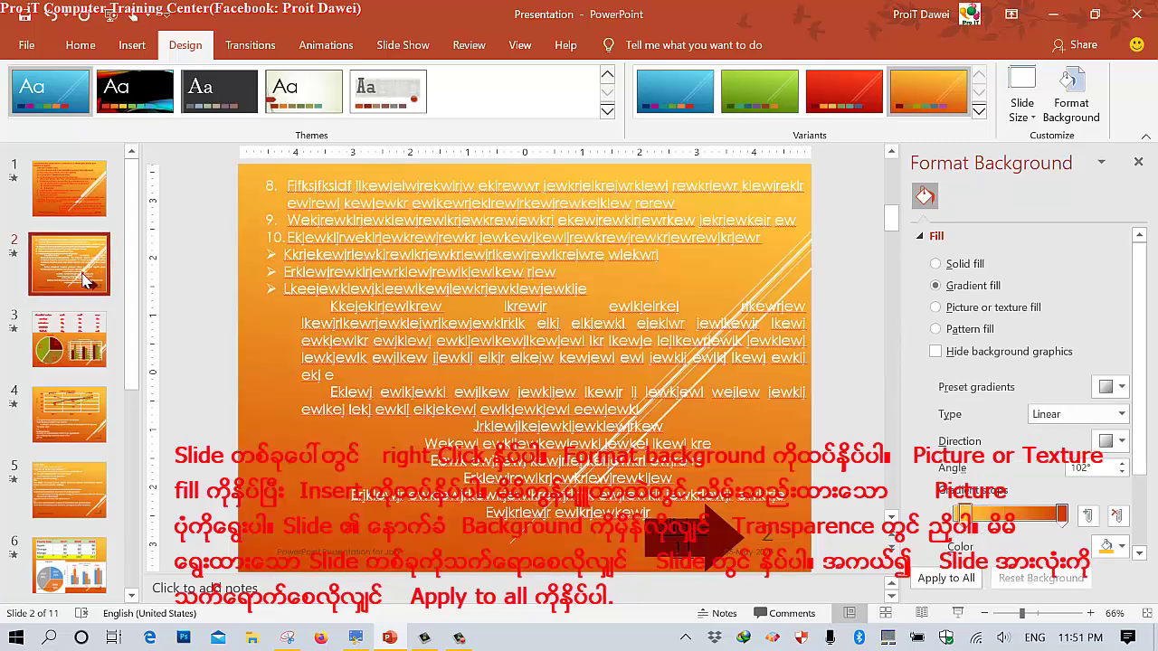
pyautogui.click(937, 309)
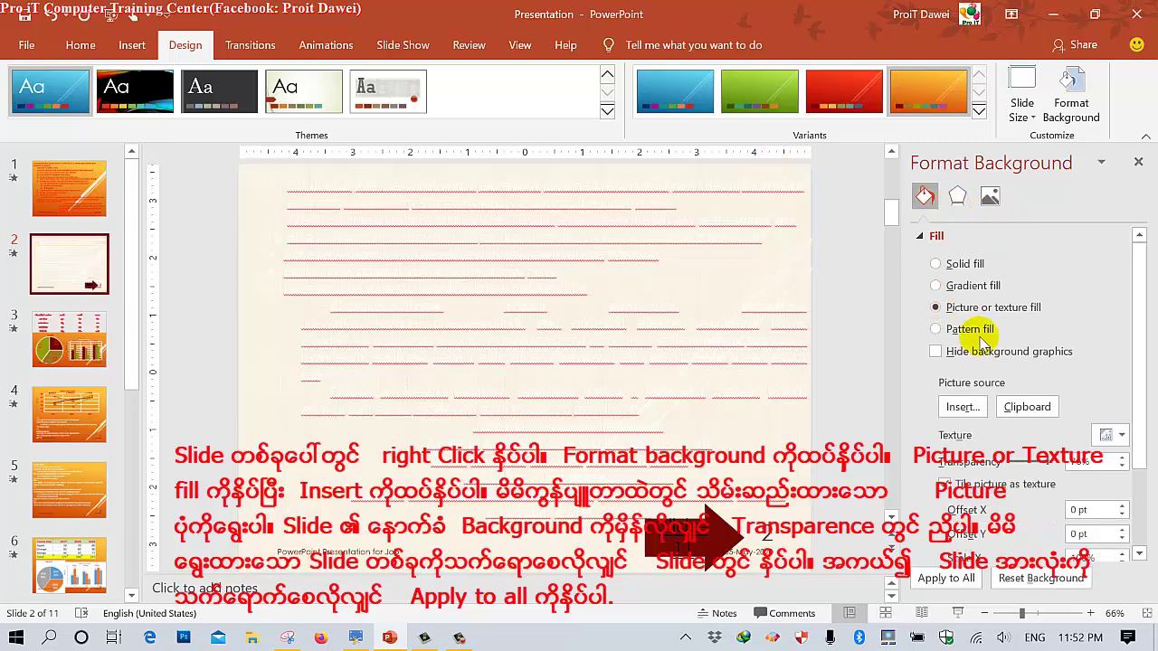
pyautogui.click(963, 408)
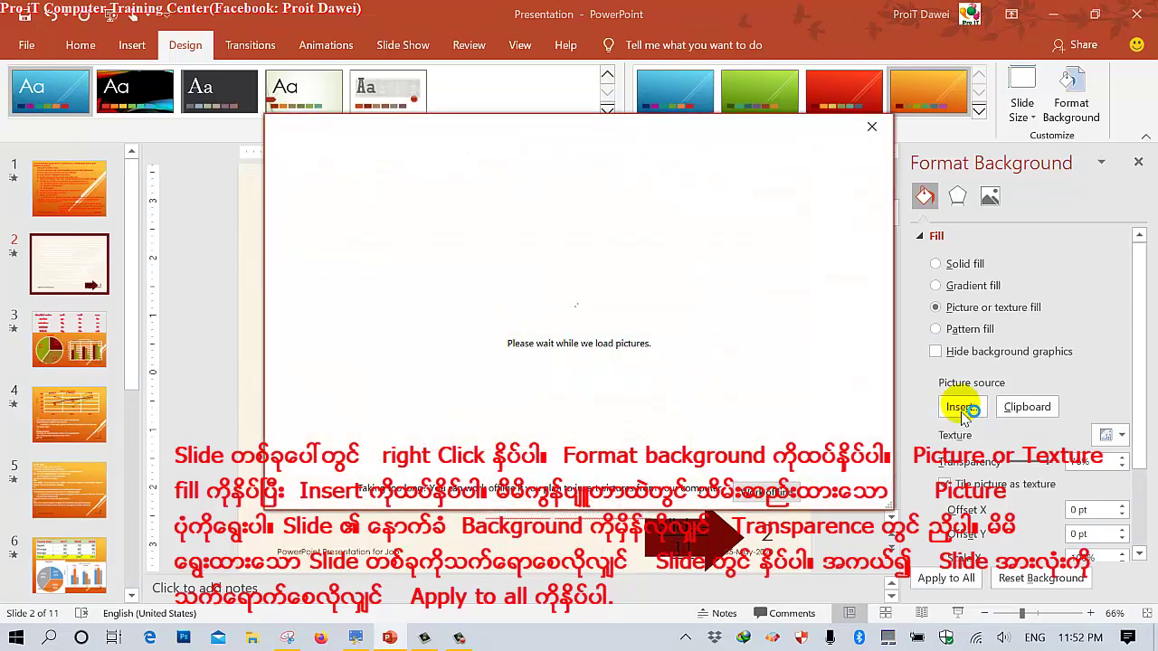
pyautogui.click(382, 239)
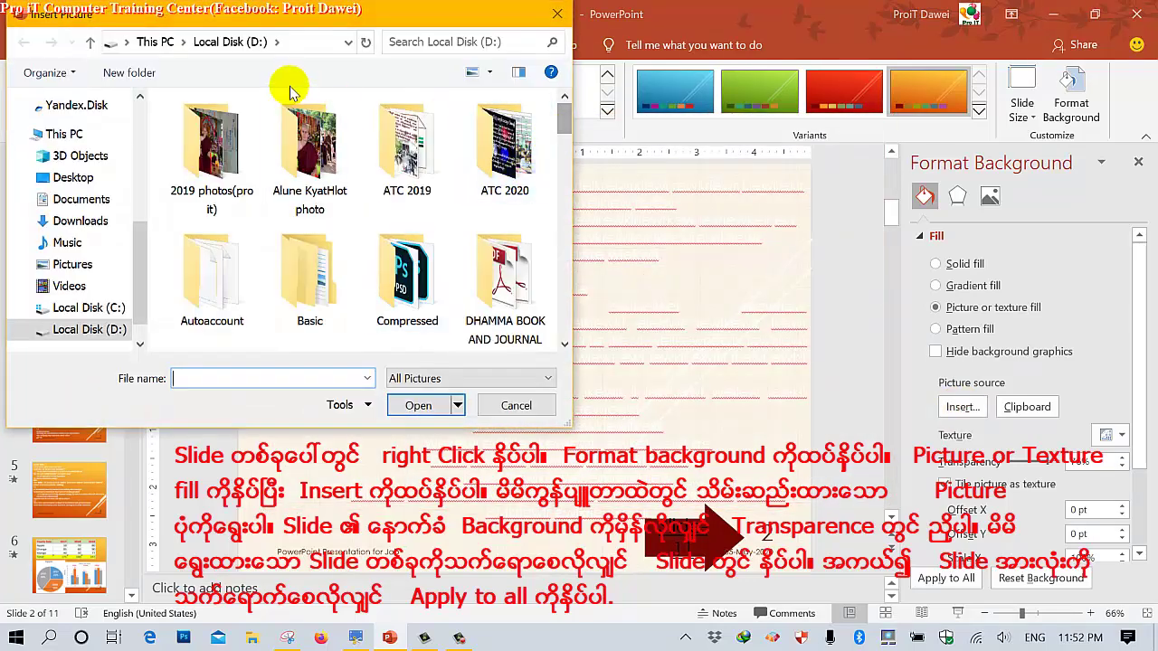
pyautogui.moveTo(565, 113); pyautogui.dragTo(564, 227)
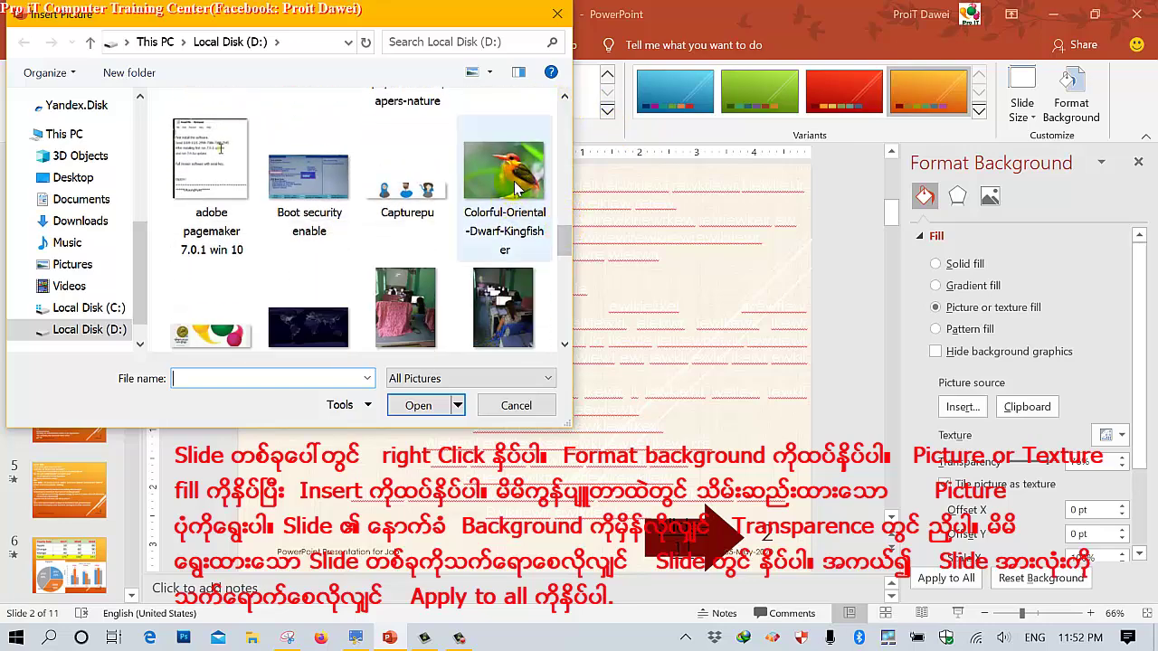
pyautogui.doubleClick(515, 194)
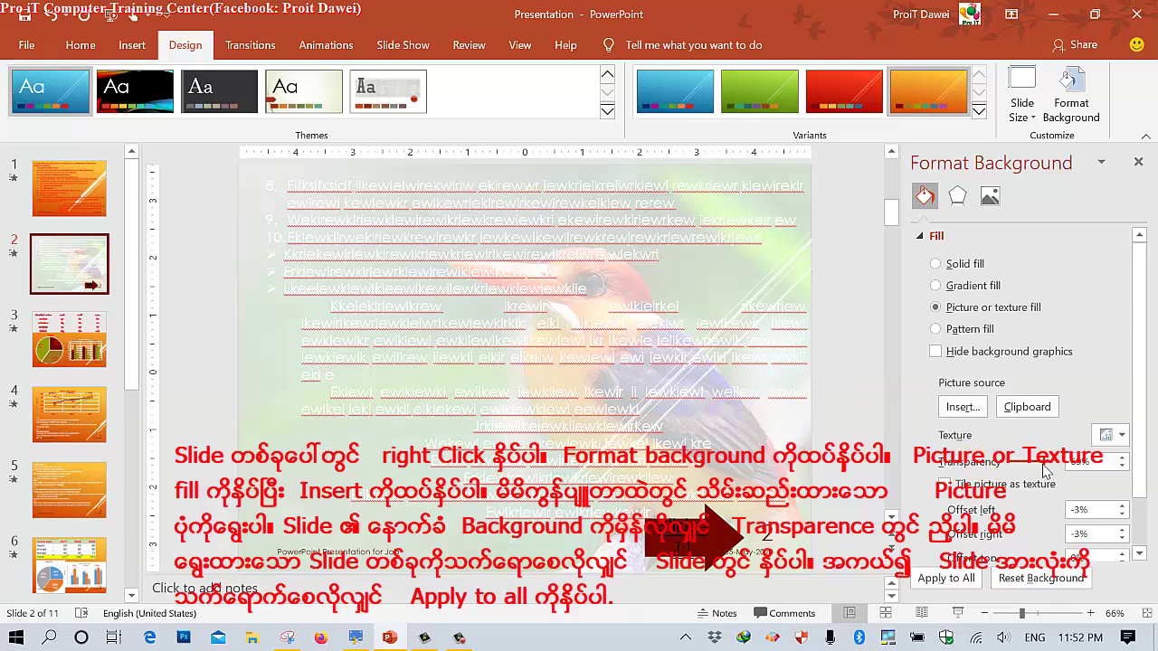
pyautogui.moveTo(1044, 468); pyautogui.dragTo(1029, 467)
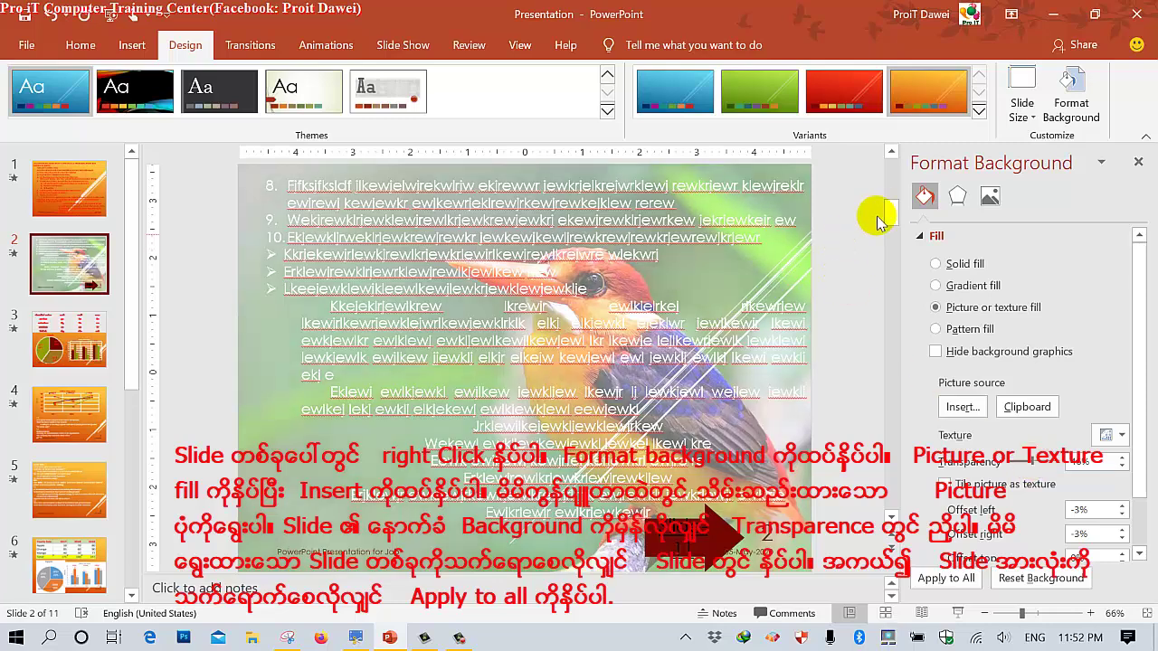
pyautogui.moveTo(891, 217); pyautogui.dragTo(77, 337)
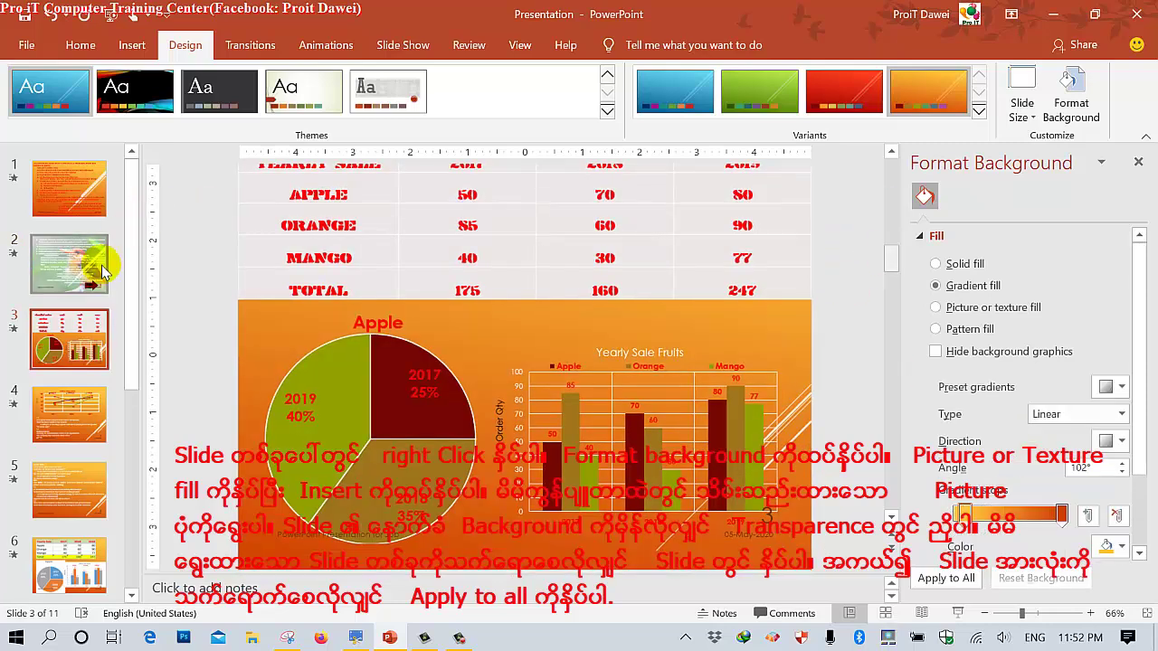
# Browse slides 1–5 in the thumbnail pane, then return to slide 2.
pyautogui.click(77, 337)
pyautogui.click(65, 396)
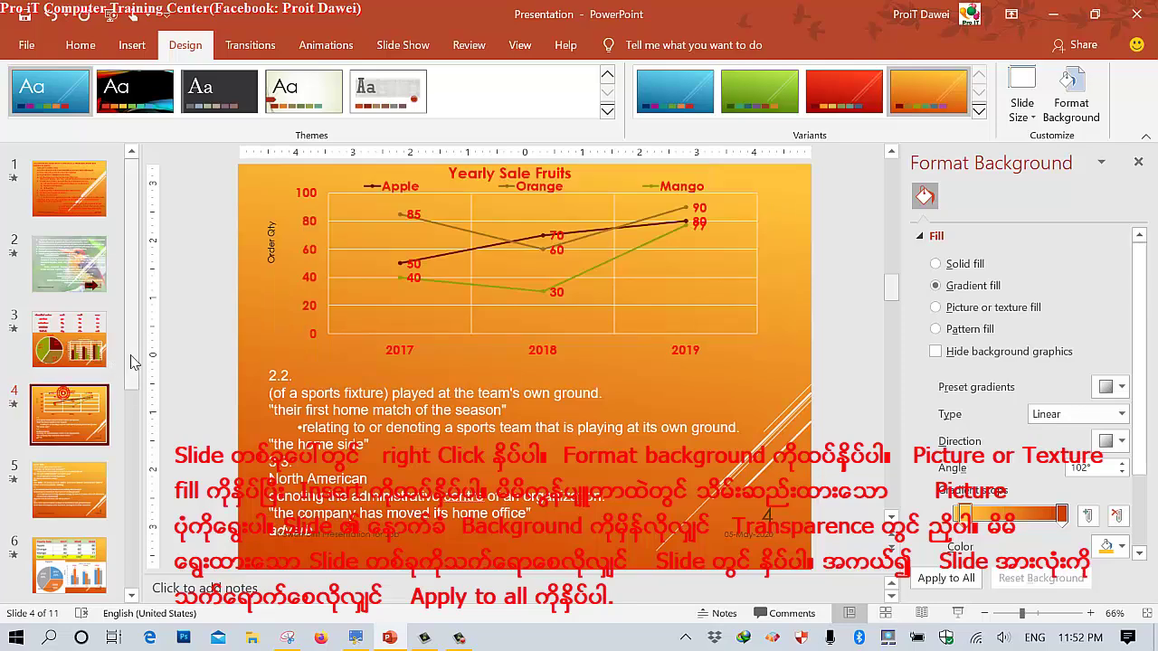
pyautogui.scroll(-1, 126, 398)
pyautogui.moveTo(131, 398); pyautogui.dragTo(134, 441)
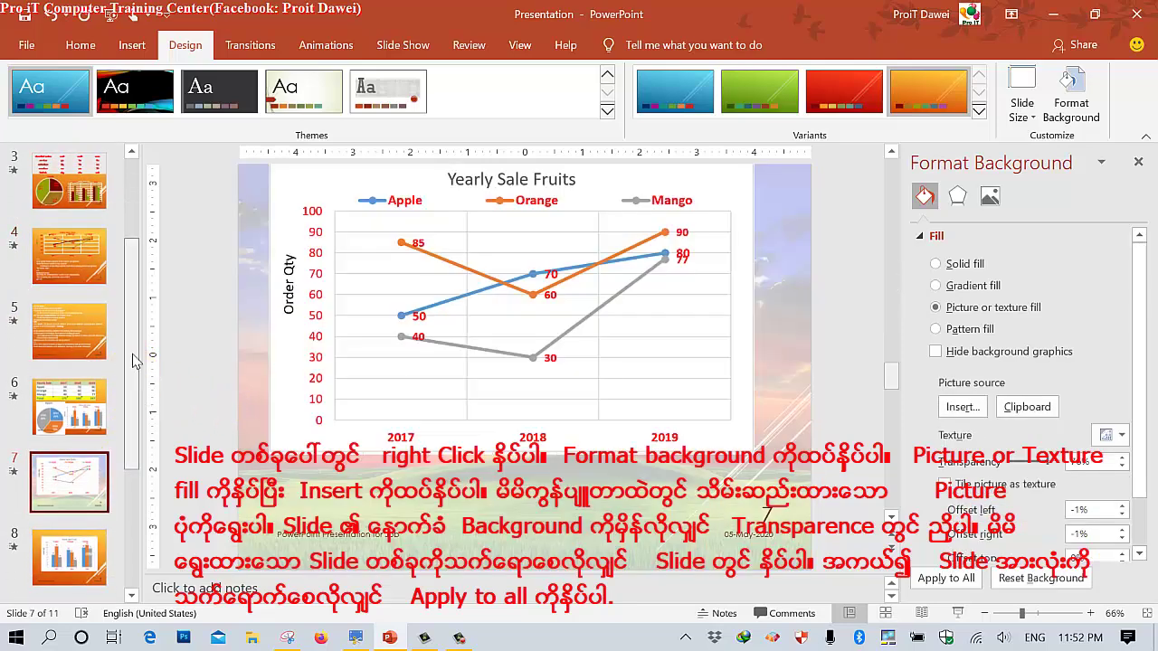
pyautogui.moveTo(131, 362); pyautogui.dragTo(138, 240)
pyautogui.click(99, 207)
pyautogui.click(72, 264)
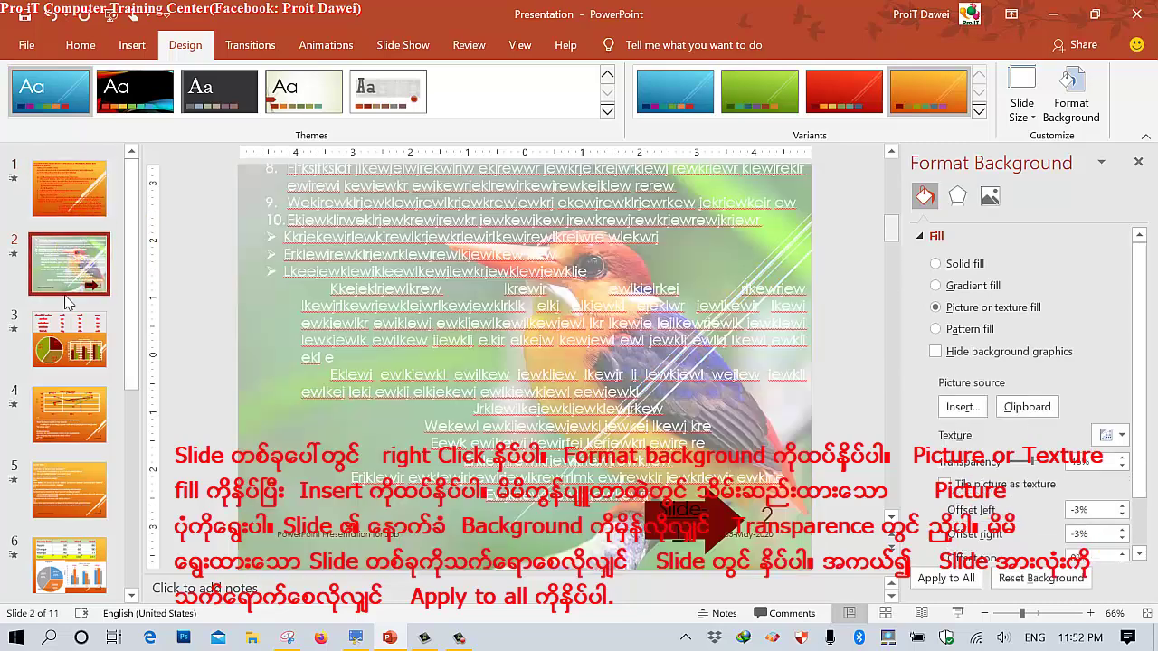
pyautogui.click(59, 344)
pyautogui.click(54, 411)
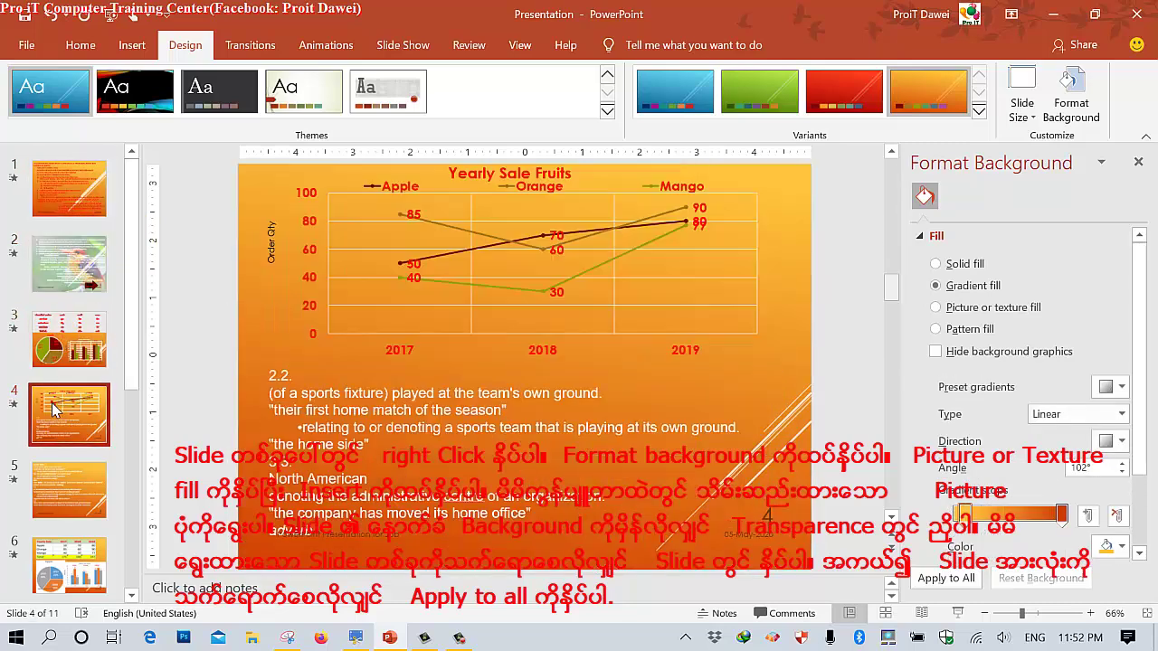
pyautogui.click(43, 472)
pyautogui.click(72, 264)
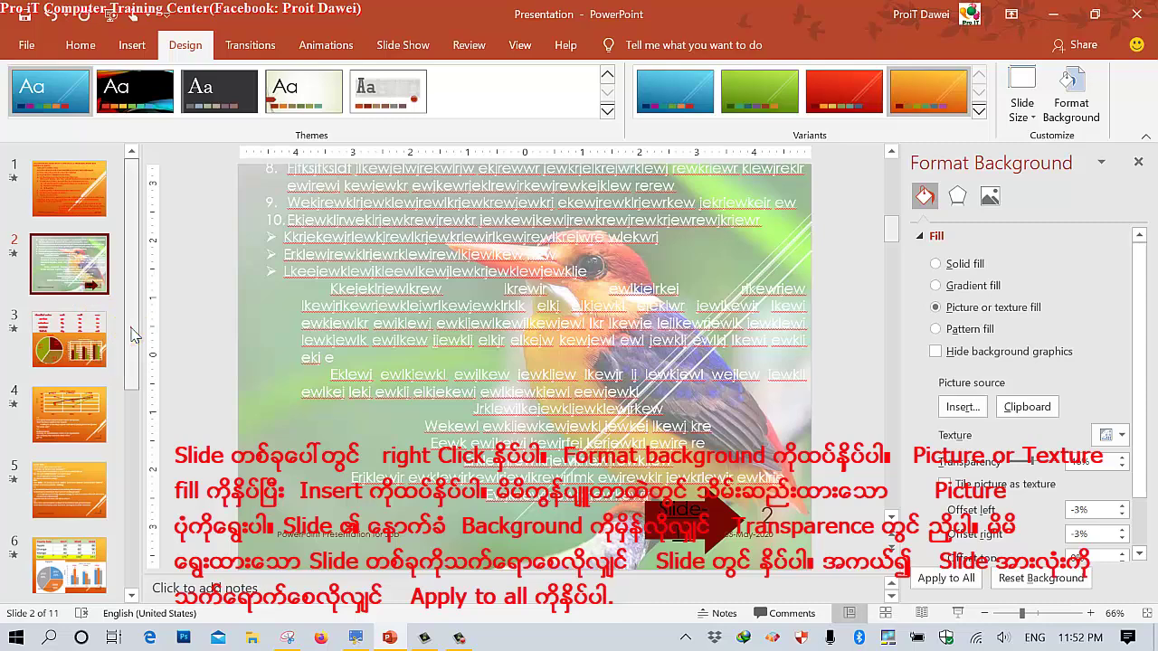
pyautogui.moveTo(133, 331)
pyautogui.mouseDown()
pyautogui.moveTo(131, 387)
pyautogui.moveTo(135, 206)
pyautogui.mouseUp()
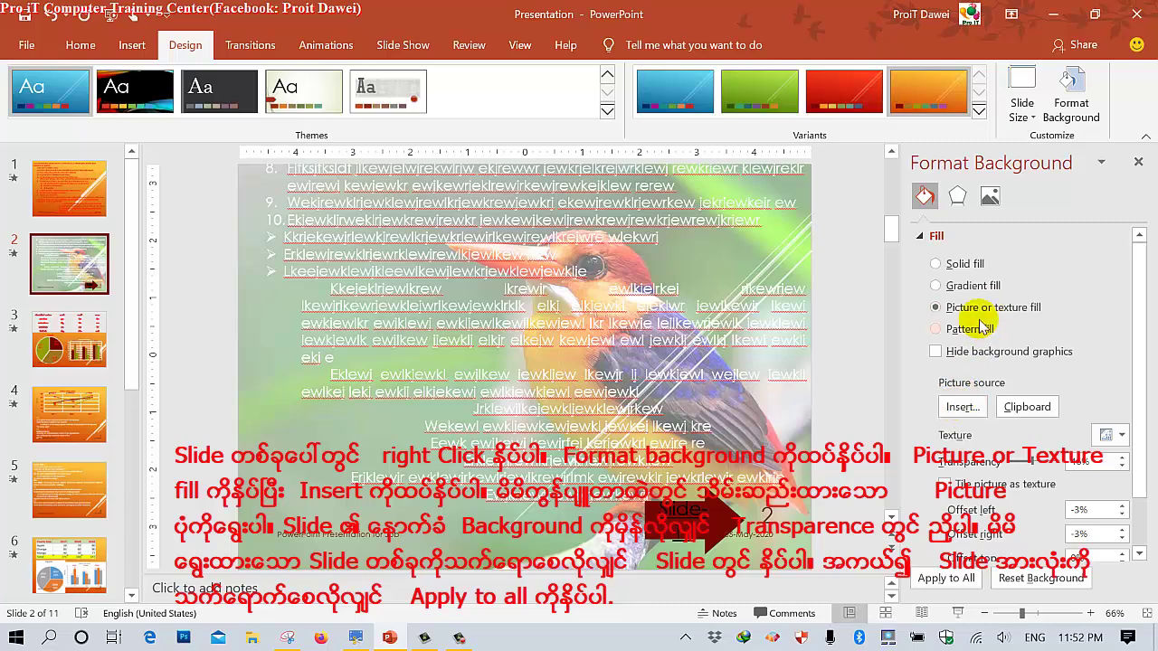
# Close the Format Background pane.
pyautogui.click(1137, 160)
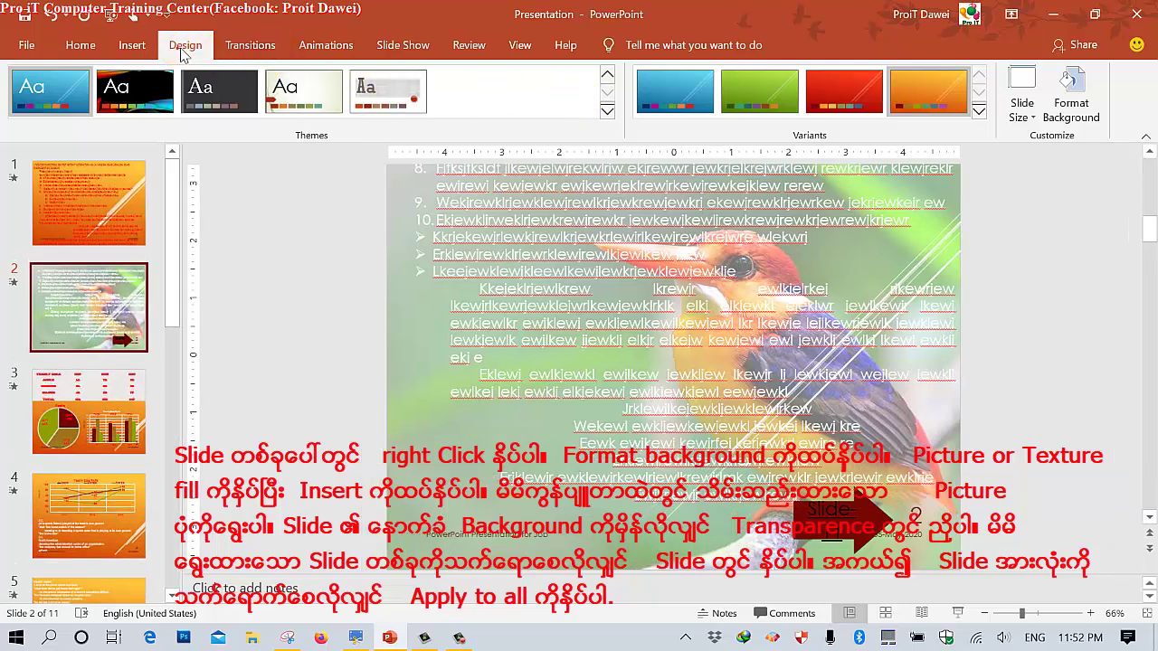
pyautogui.click(1069, 113)
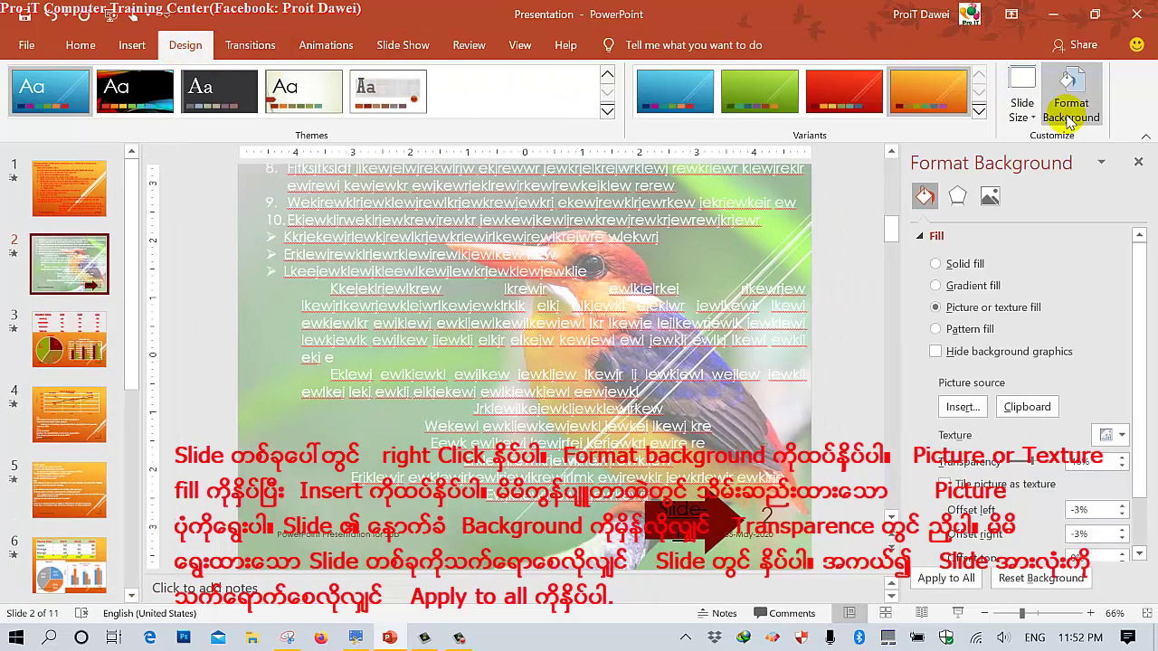
pyautogui.click(1138, 163)
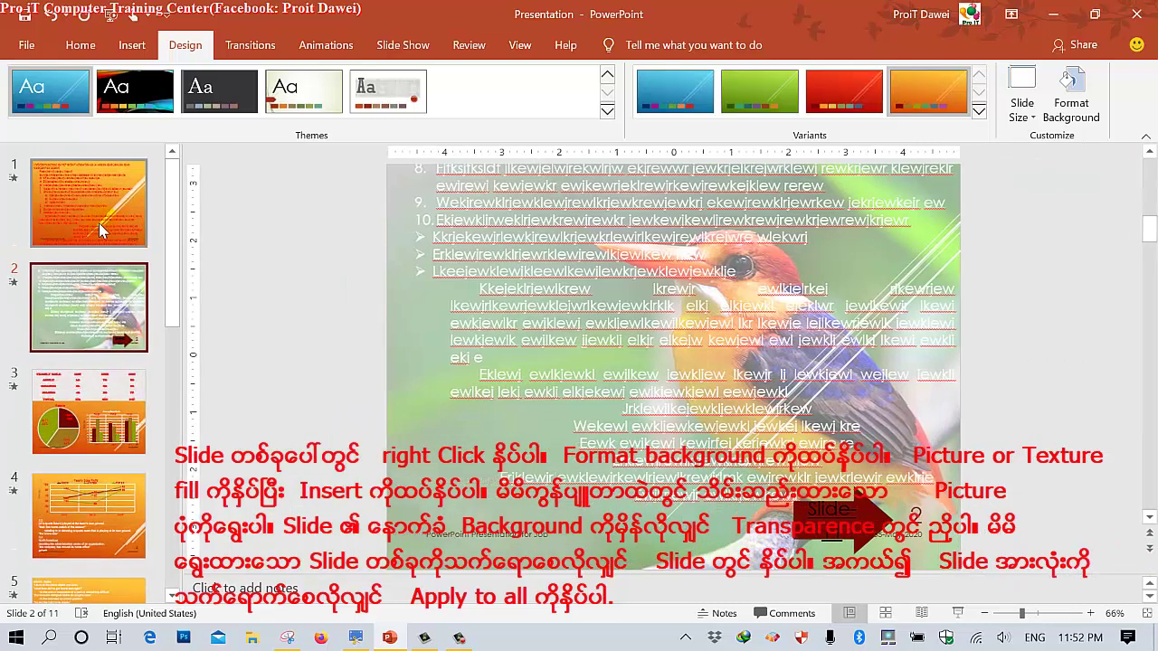
# Set slide 1's background to the Pro iT Logo copy picture and adjust its transparency.
pyautogui.rightClick(88, 283)
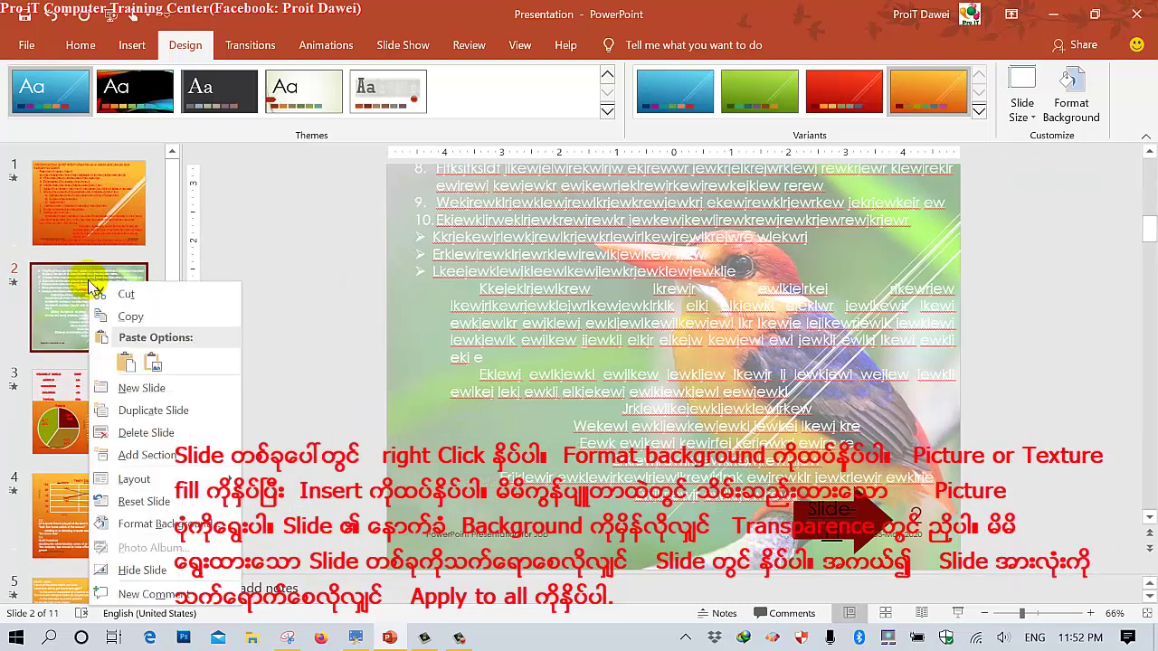
pyautogui.press('Escape')
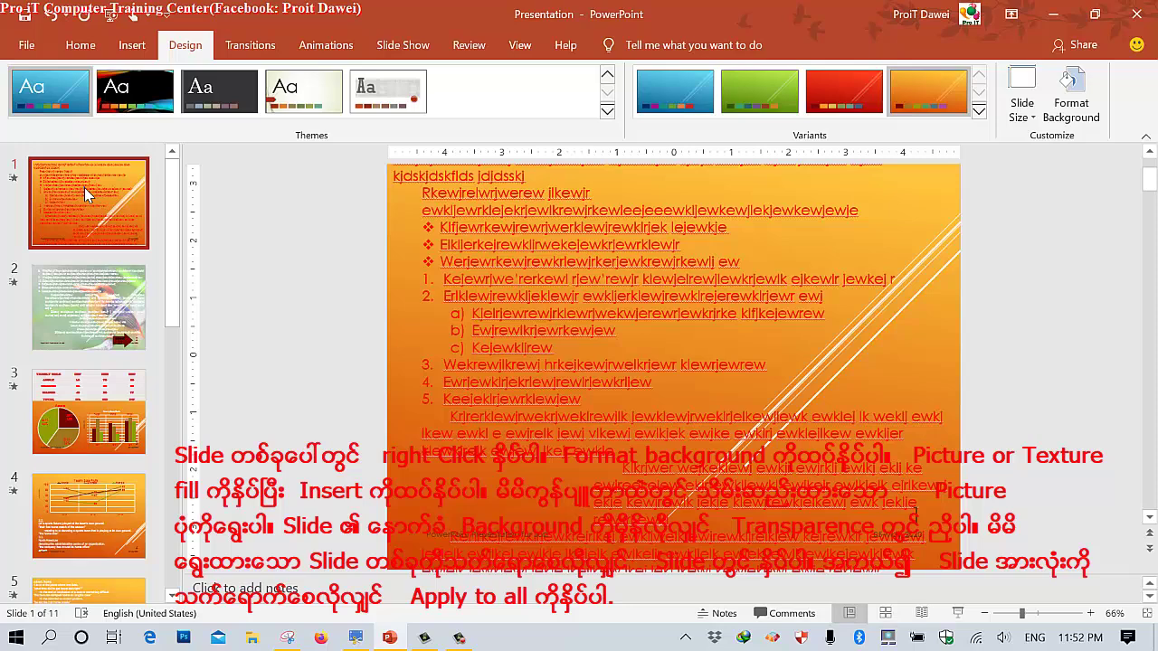
pyautogui.rightClick(84, 187)
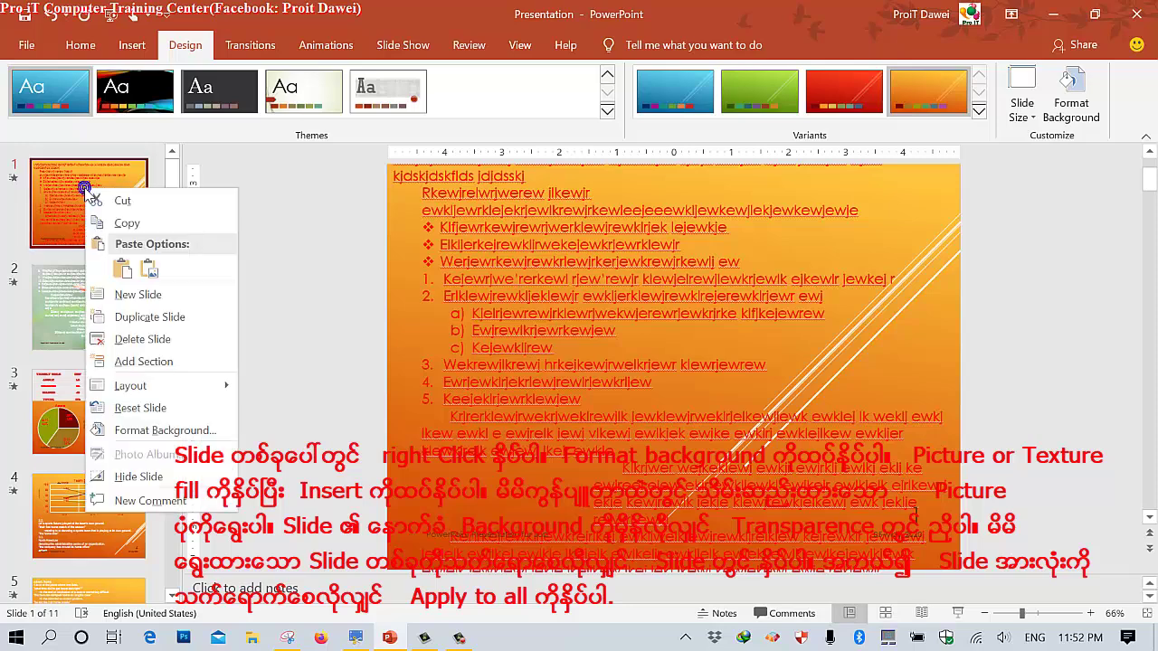
pyautogui.click(144, 431)
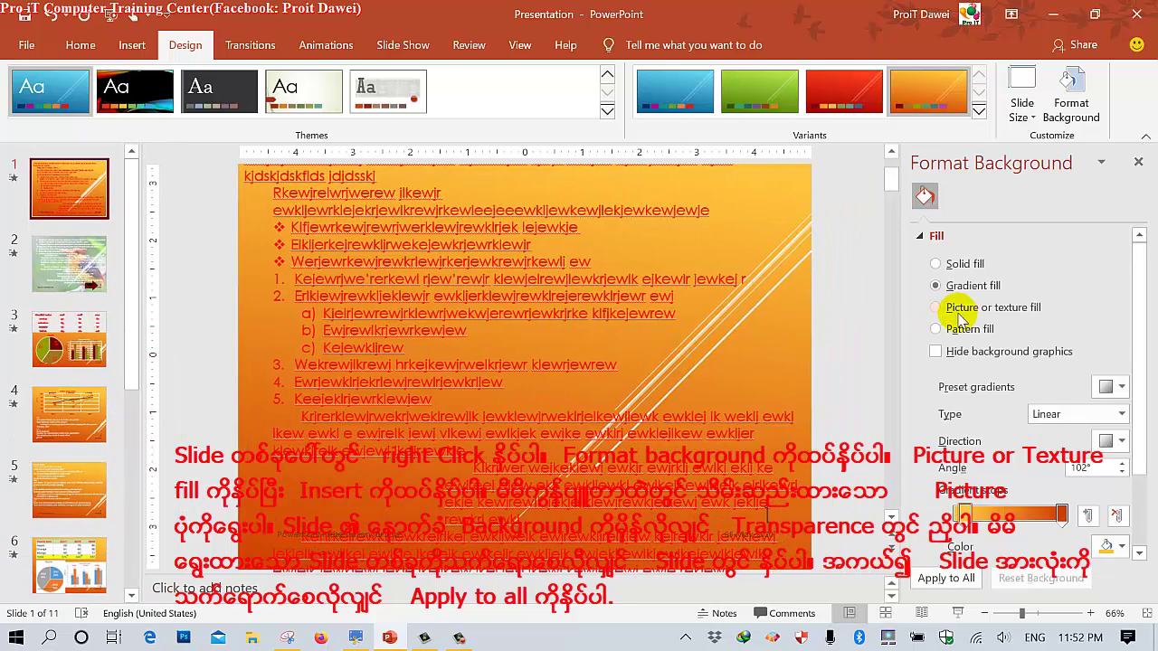
pyautogui.click(952, 312)
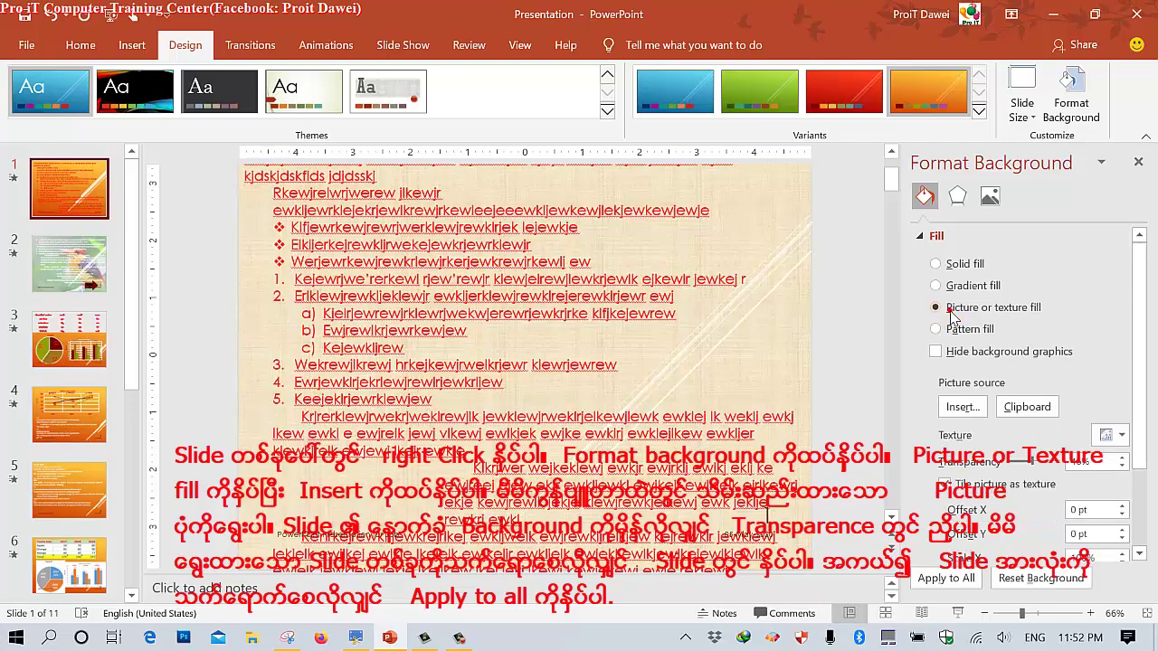
pyautogui.click(964, 407)
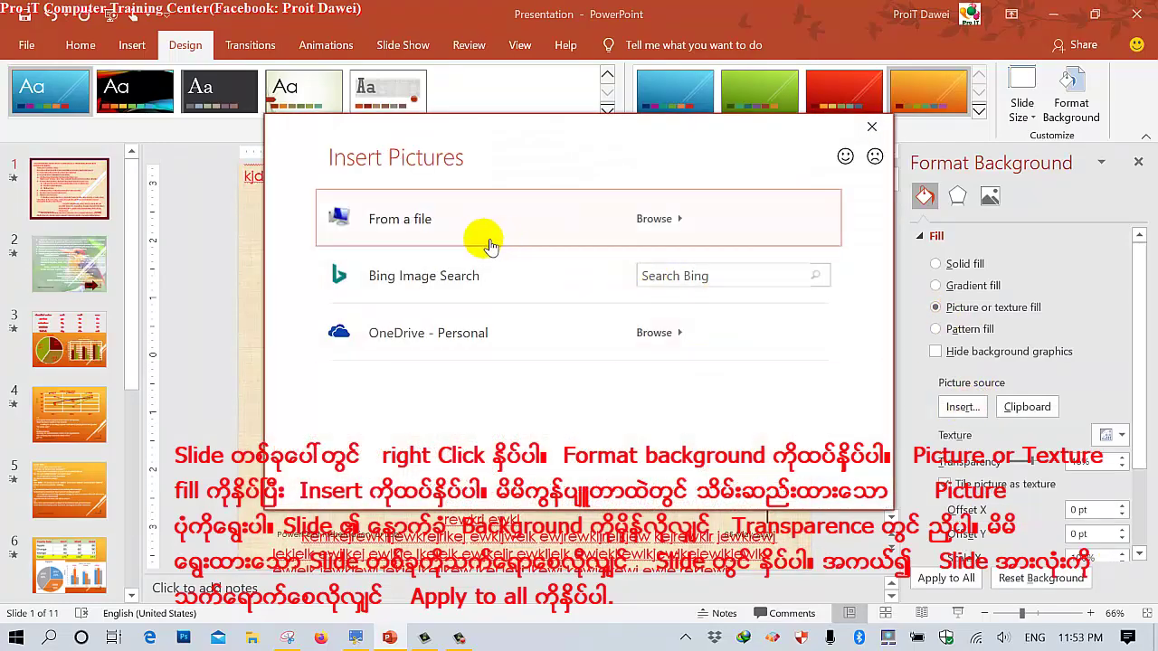
pyautogui.click(481, 237)
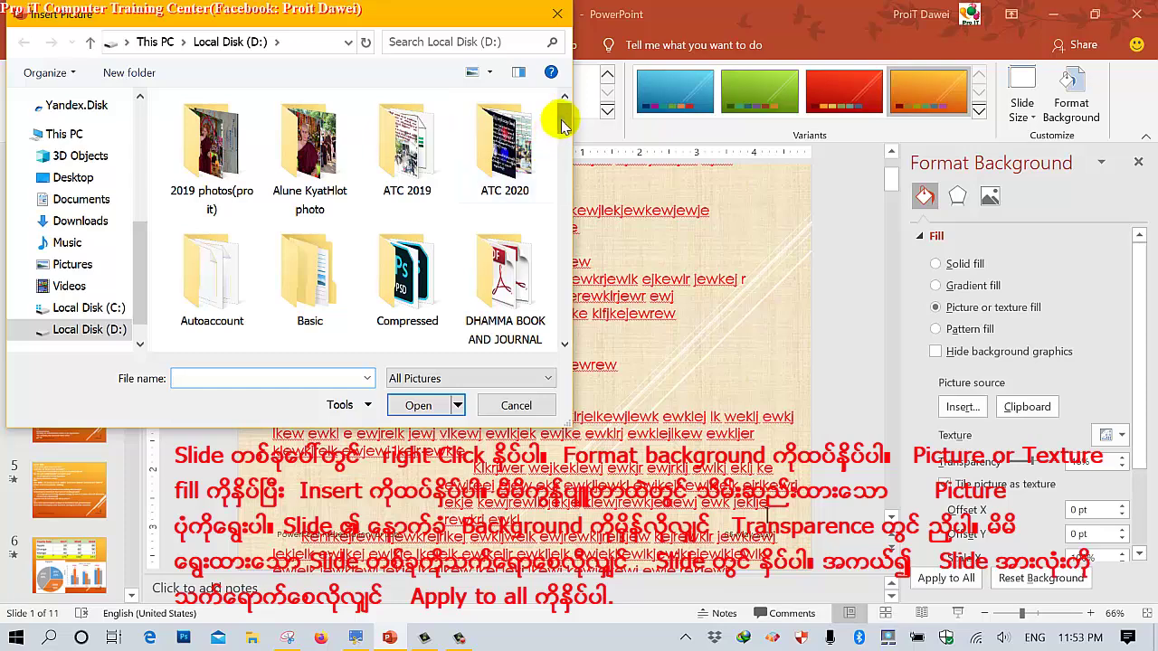
pyautogui.moveTo(560, 117); pyautogui.dragTo(563, 299)
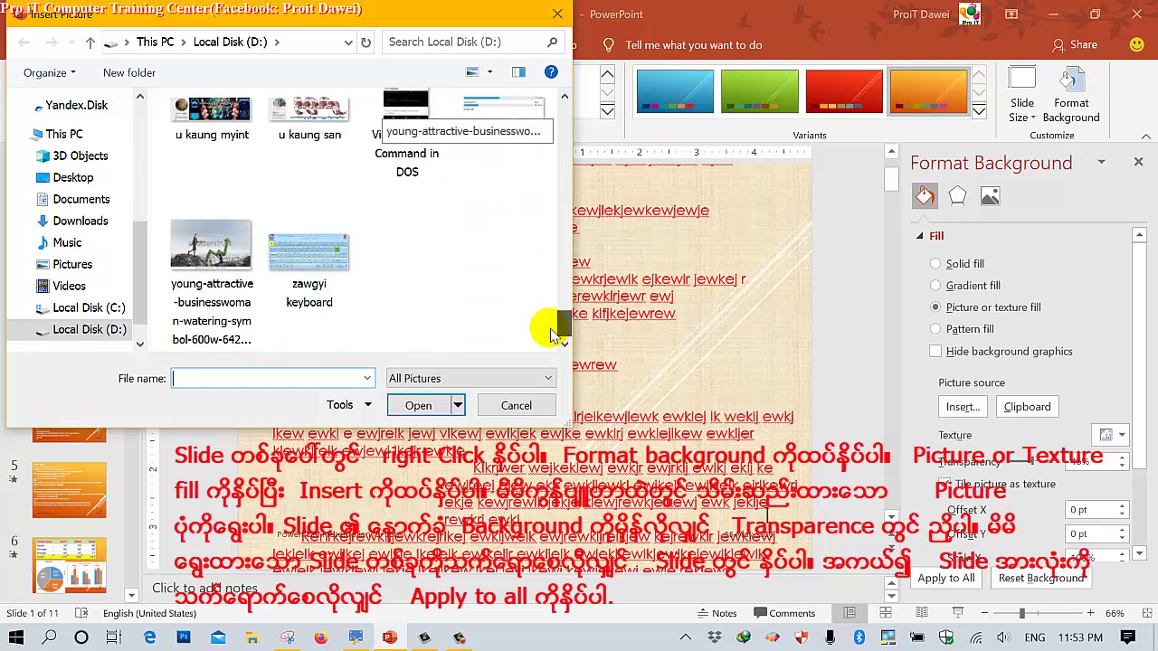
pyautogui.moveTo(560, 297); pyautogui.dragTo(549, 288)
pyautogui.doubleClick(212, 234)
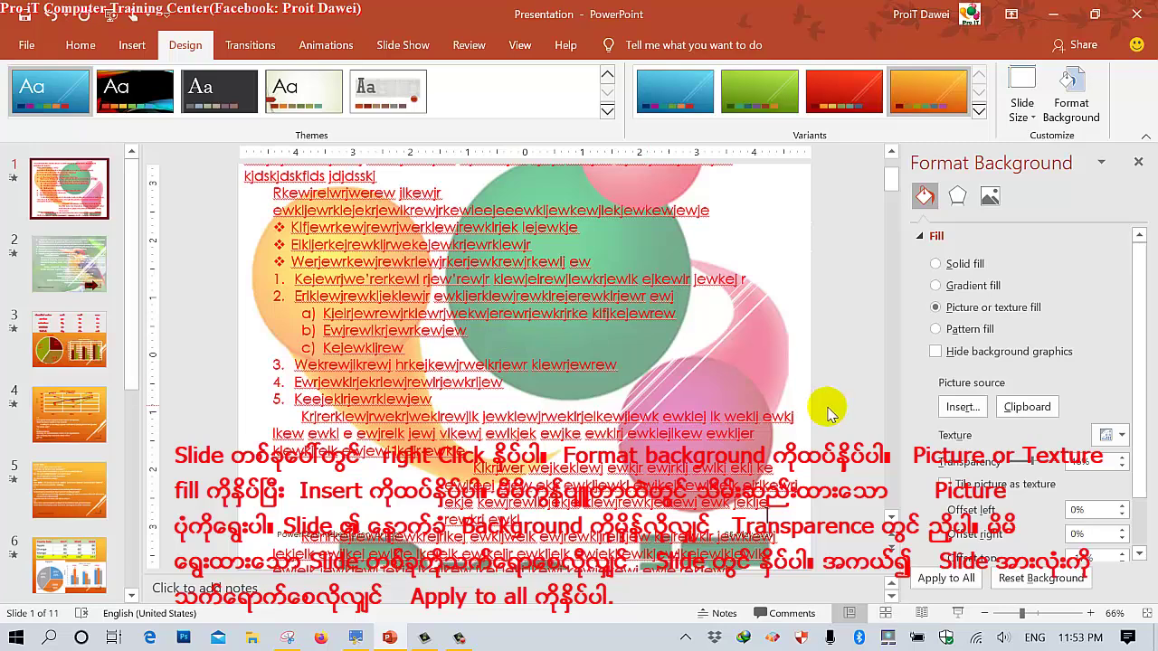
pyautogui.moveTo(1035, 466); pyautogui.dragTo(1033, 470)
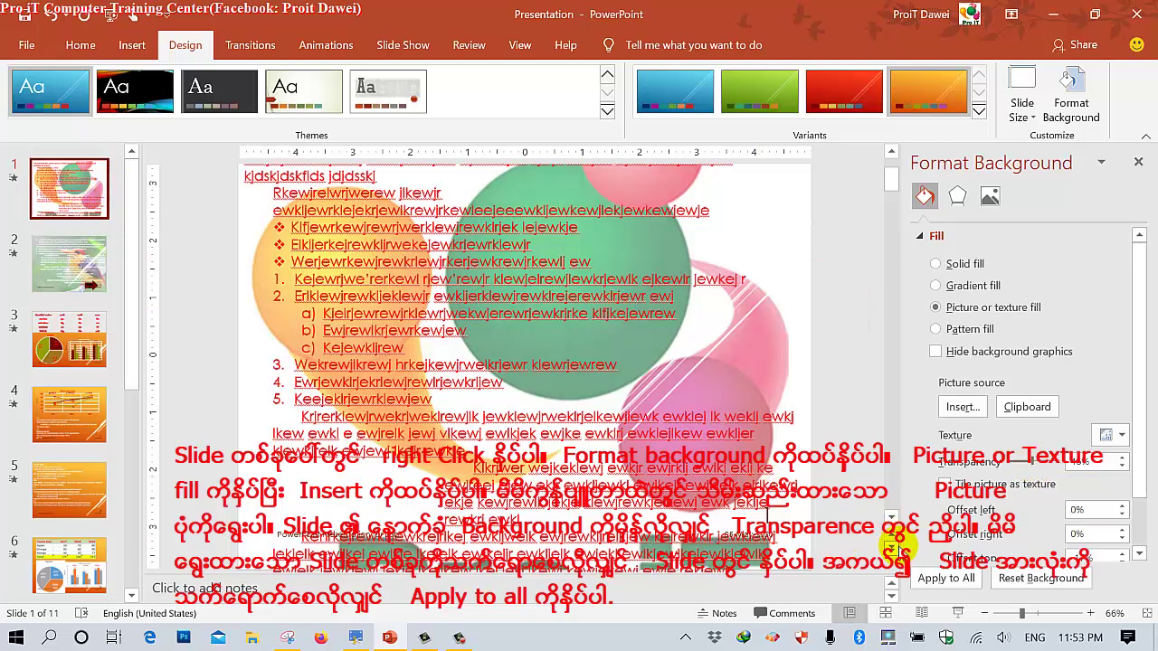
# Apply the circles picture background to all slides, check slides 2–5, then return to Ashampoo Snap.
pyautogui.click(941, 579)
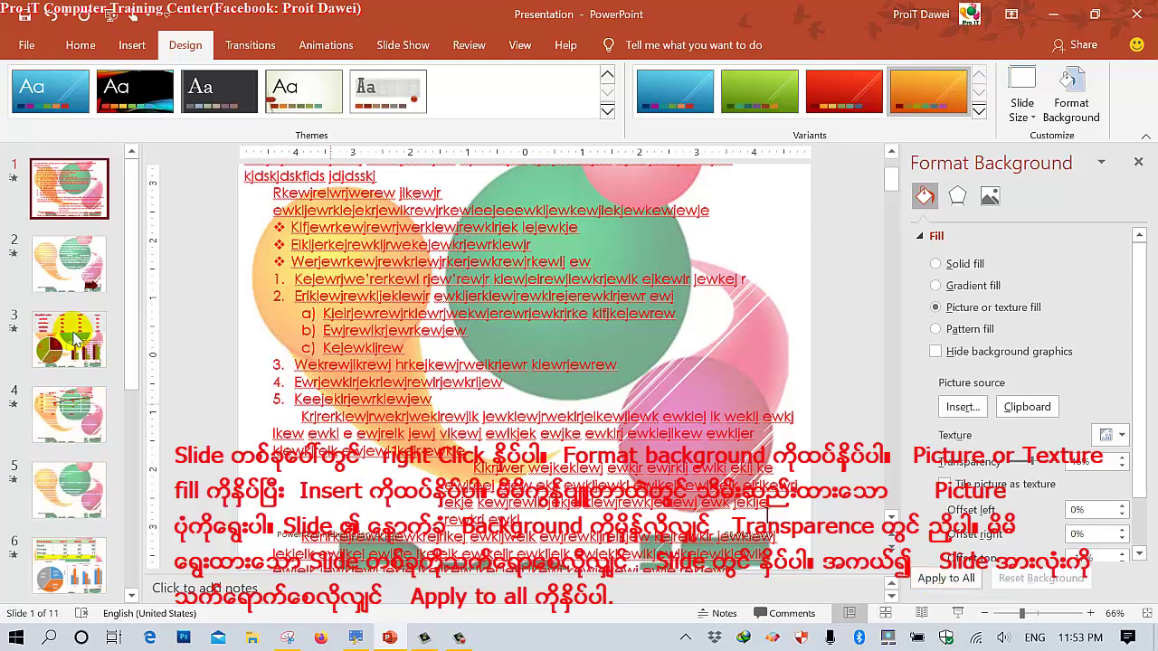
pyautogui.click(56, 258)
pyautogui.click(63, 339)
pyautogui.click(63, 425)
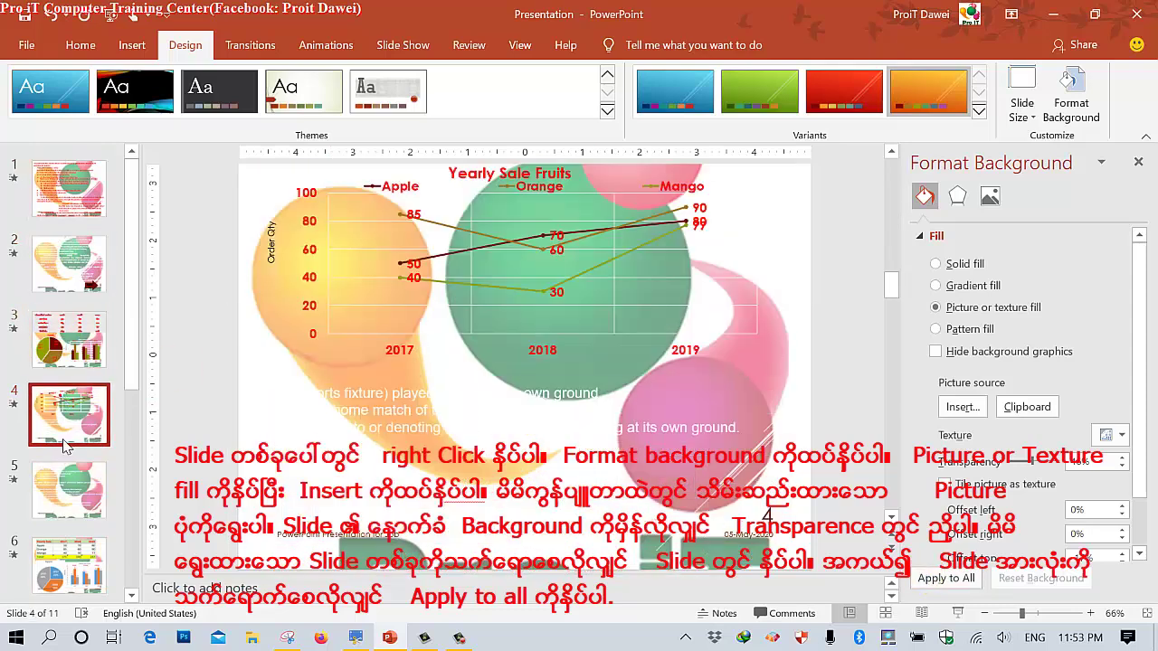
pyautogui.click(68, 472)
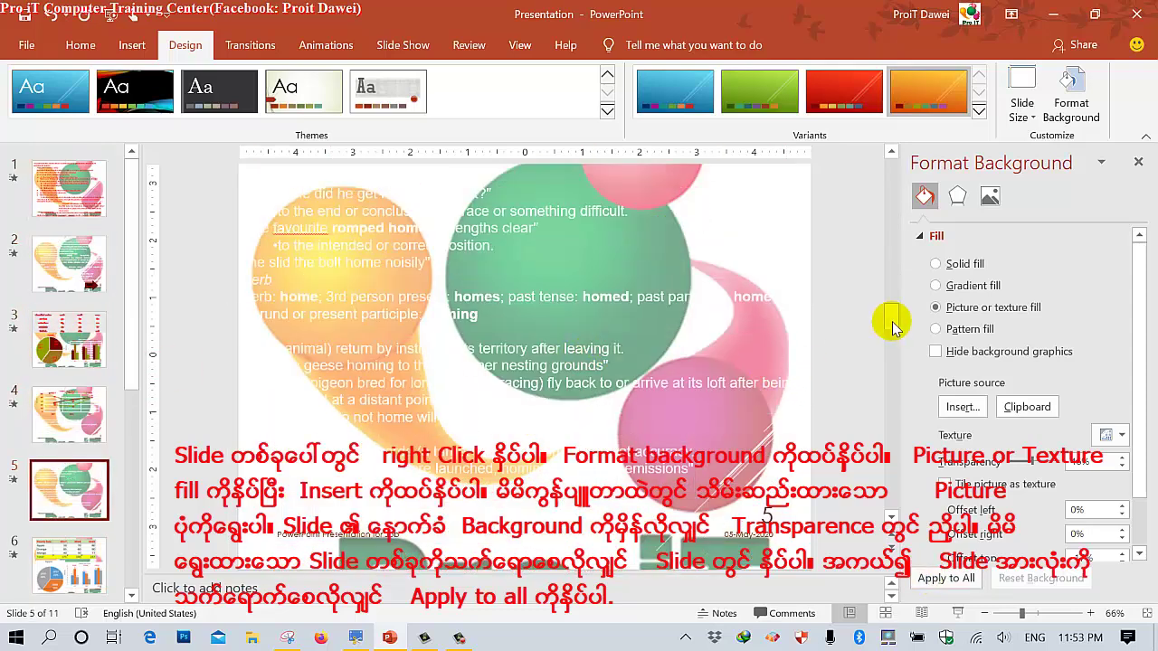
pyautogui.moveTo(891, 322); pyautogui.dragTo(892, 362)
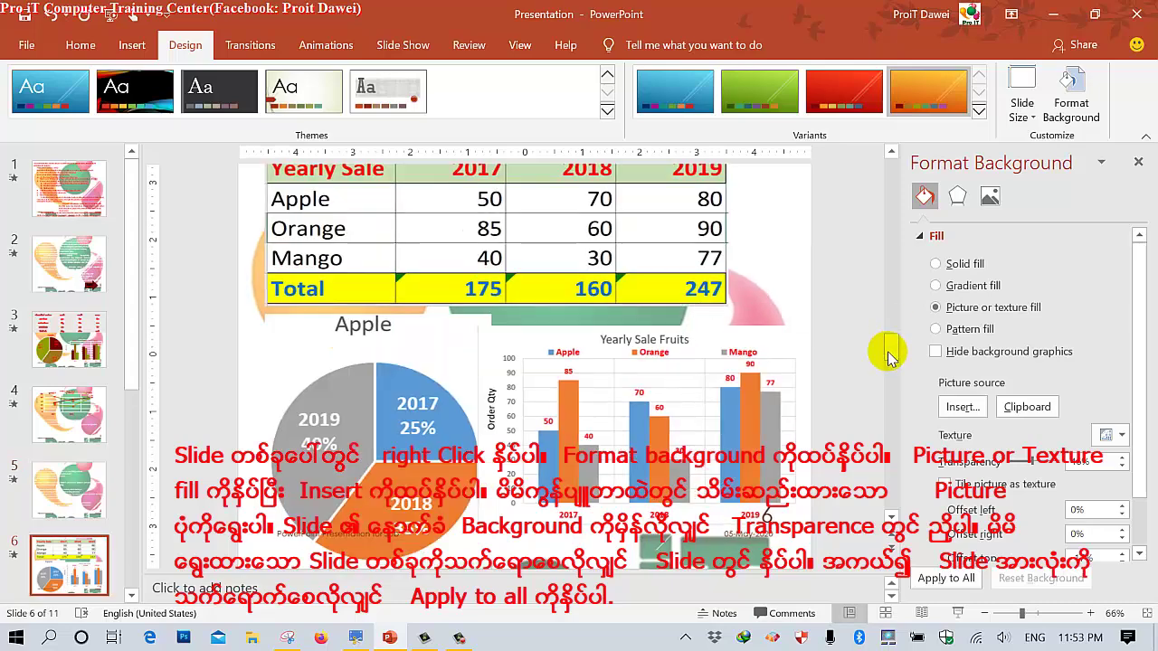
pyautogui.moveTo(891, 317); pyautogui.dragTo(892, 312)
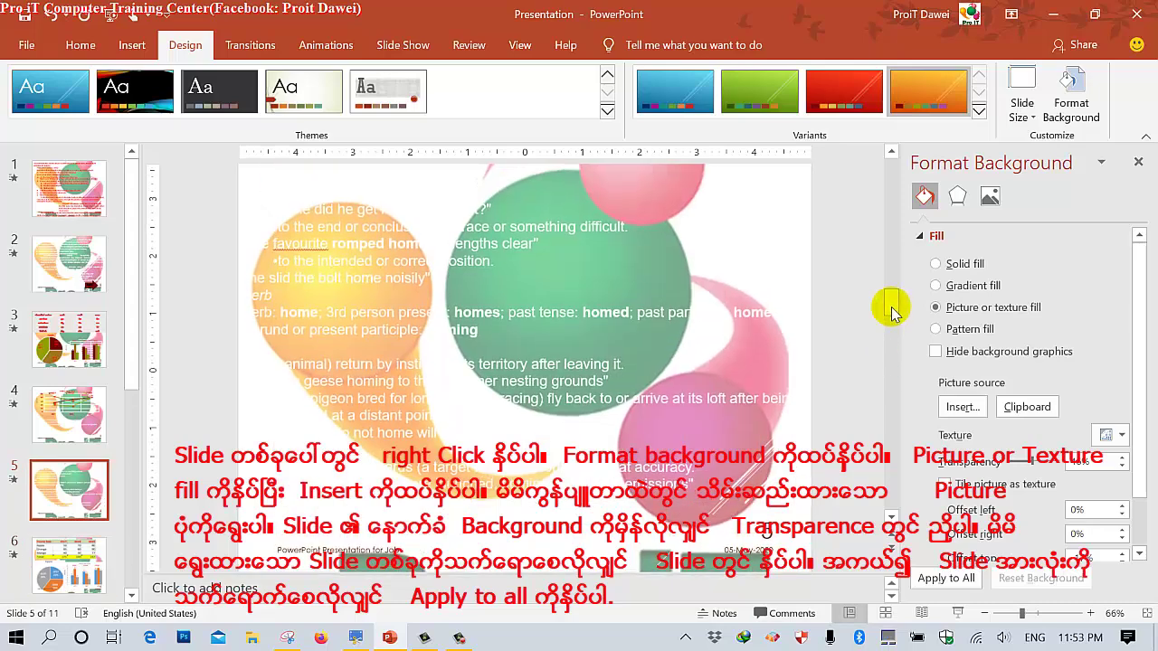
pyautogui.click(357, 638)
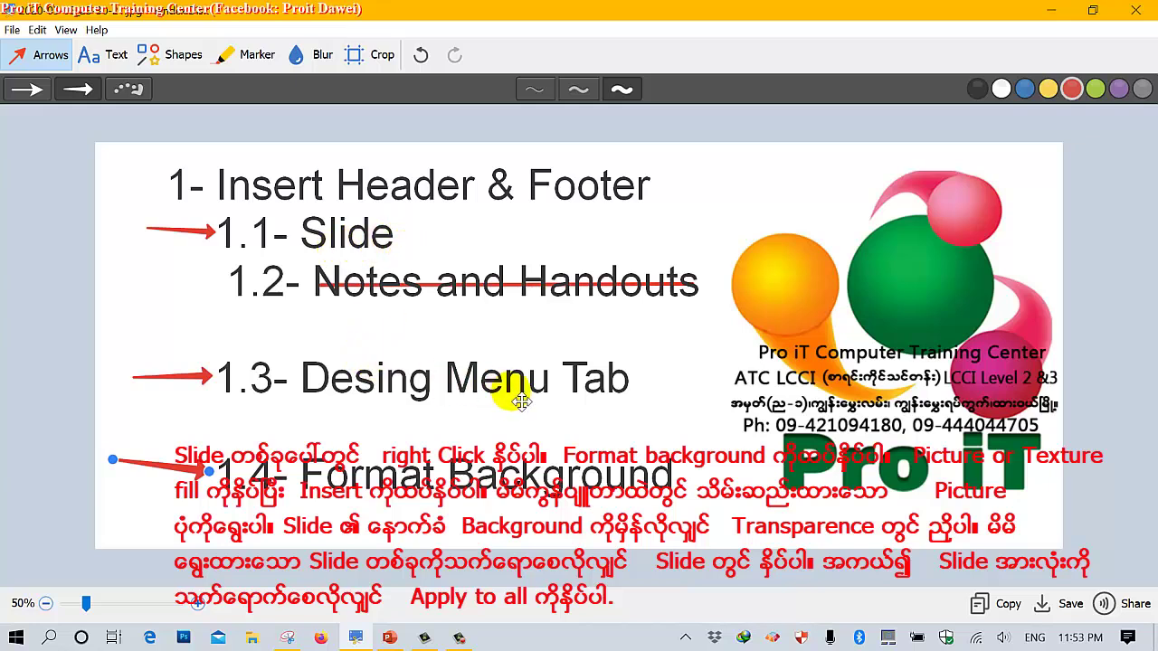
pyautogui.click(457, 638)
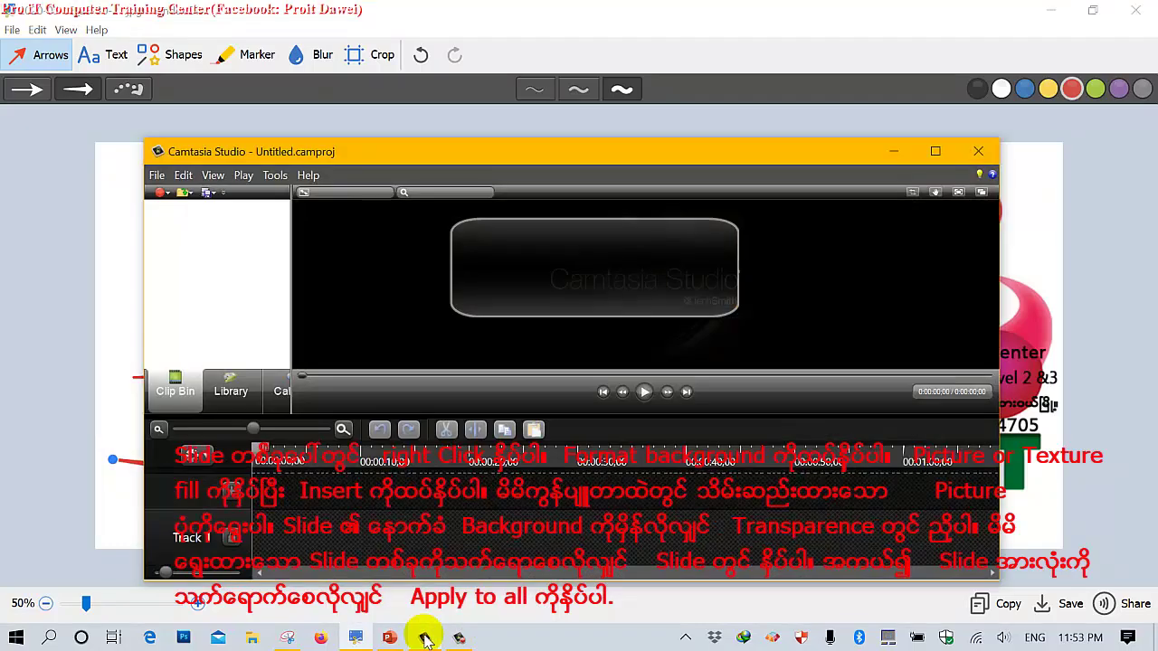
pyautogui.click(425, 639)
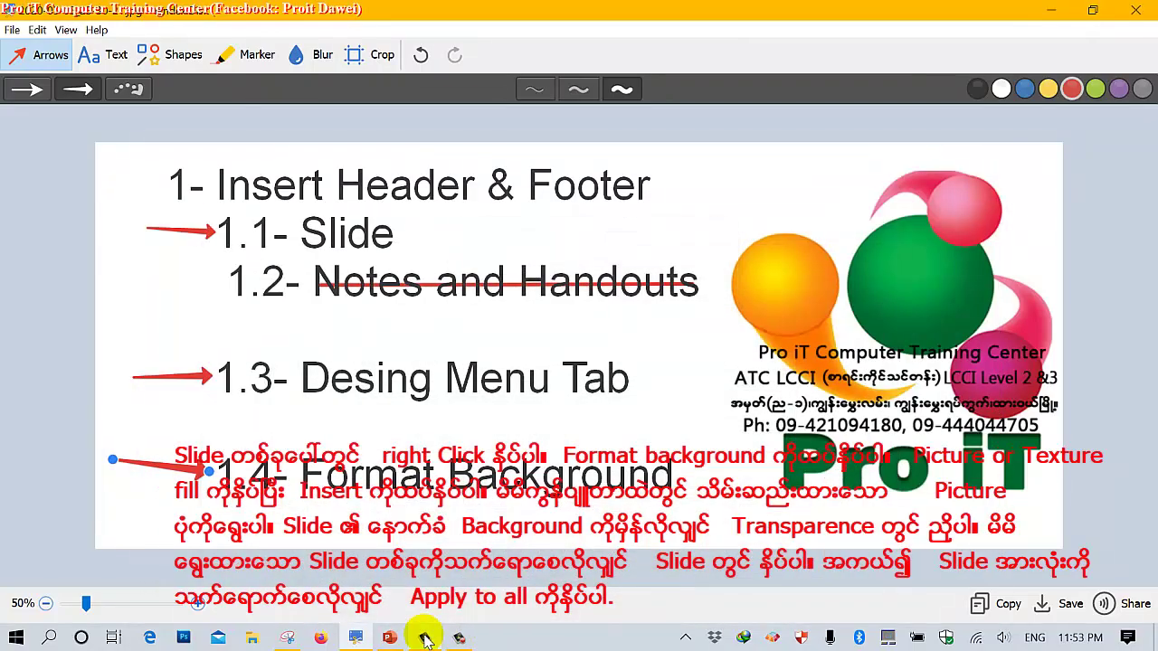